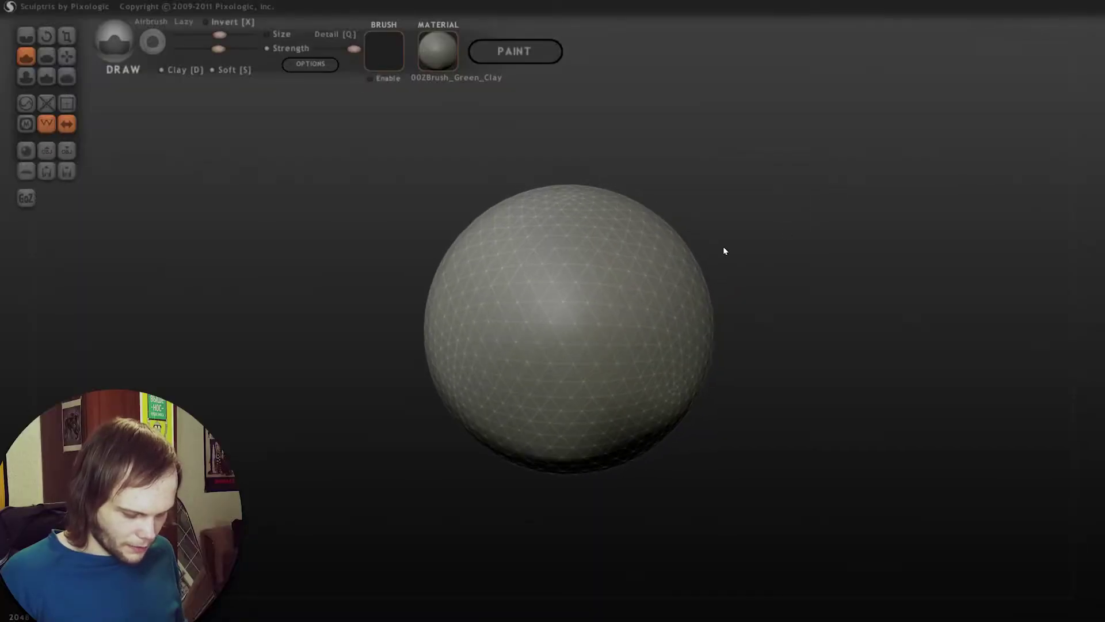
- Review the sculpt options and leave them as they are
mouse_move(741, 214)
left_mouse_down()
mouse_move(761, 292)
mouse_move(748, 287)
mouse_move(804, 222)
left_mouse_up()
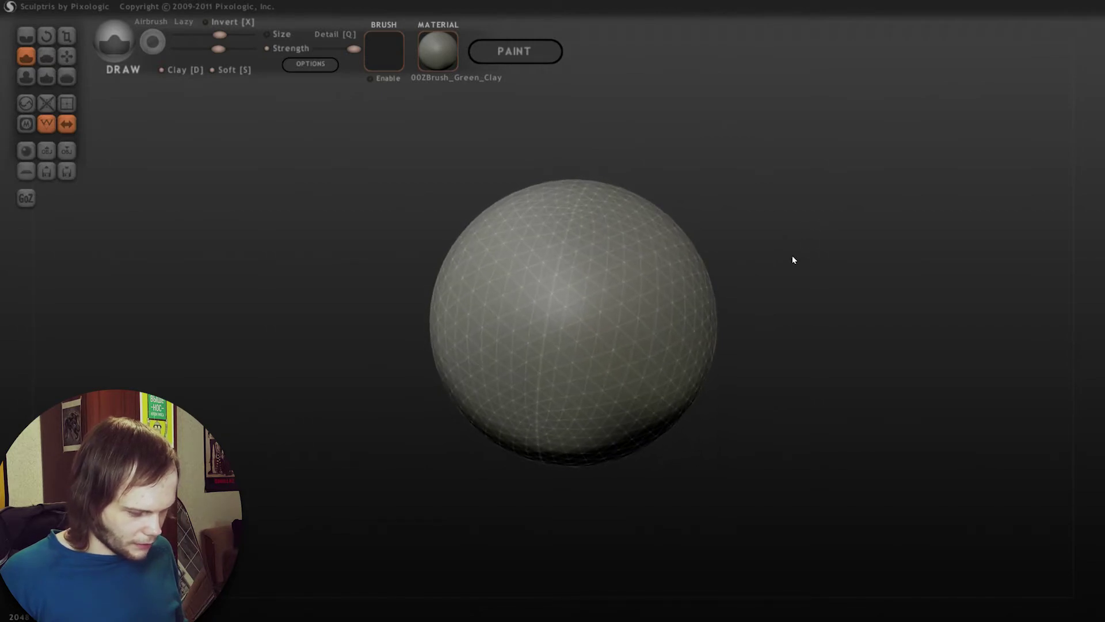
left_click(310, 66)
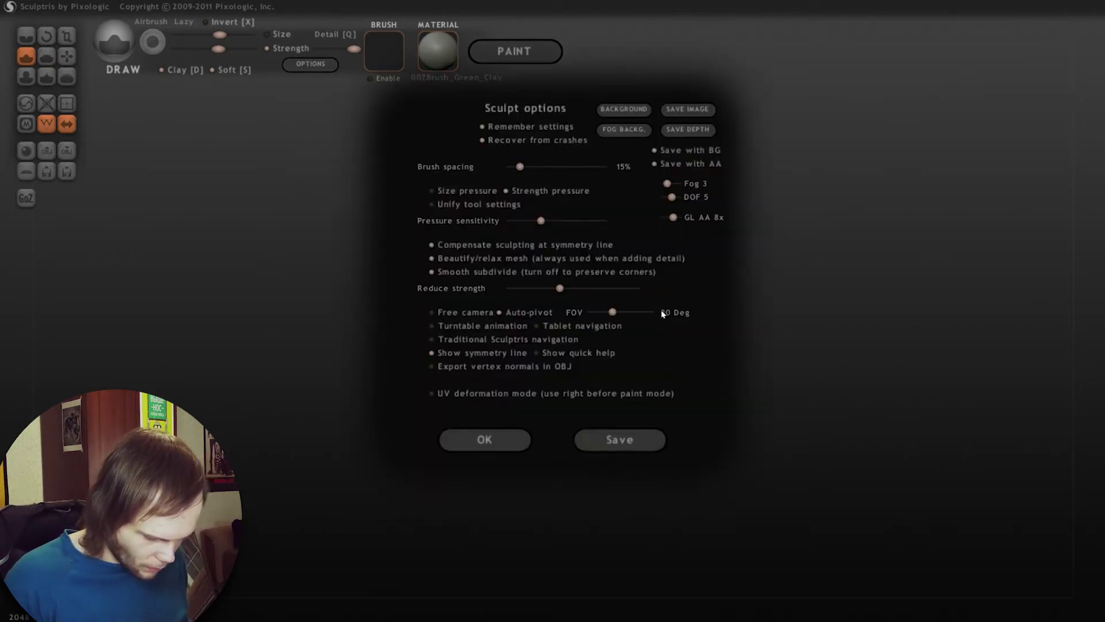
left_click(484, 439)
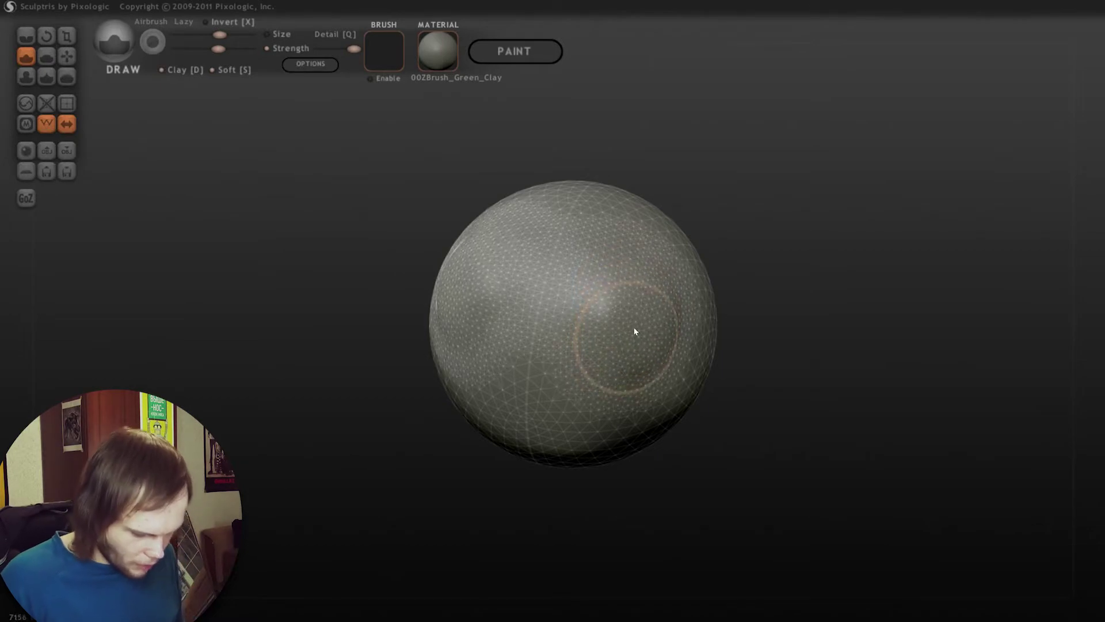
- Rework the sphere into an irregular rounded lump by raising and carving its surface with the Draw brush
left_click_drag(700, 266, 773, 207)
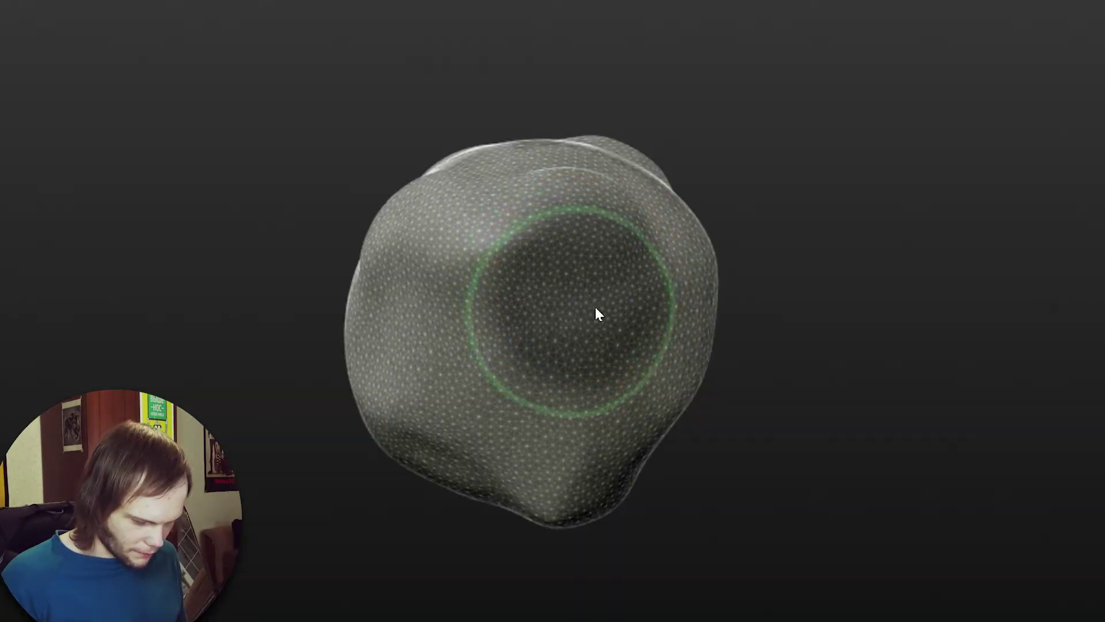
mouse_move(595, 307)
left_mouse_down()
mouse_move(513, 345)
mouse_move(492, 297)
mouse_move(631, 268)
mouse_move(552, 283)
mouse_move(561, 250)
mouse_move(491, 438)
mouse_move(467, 403)
left_mouse_up()
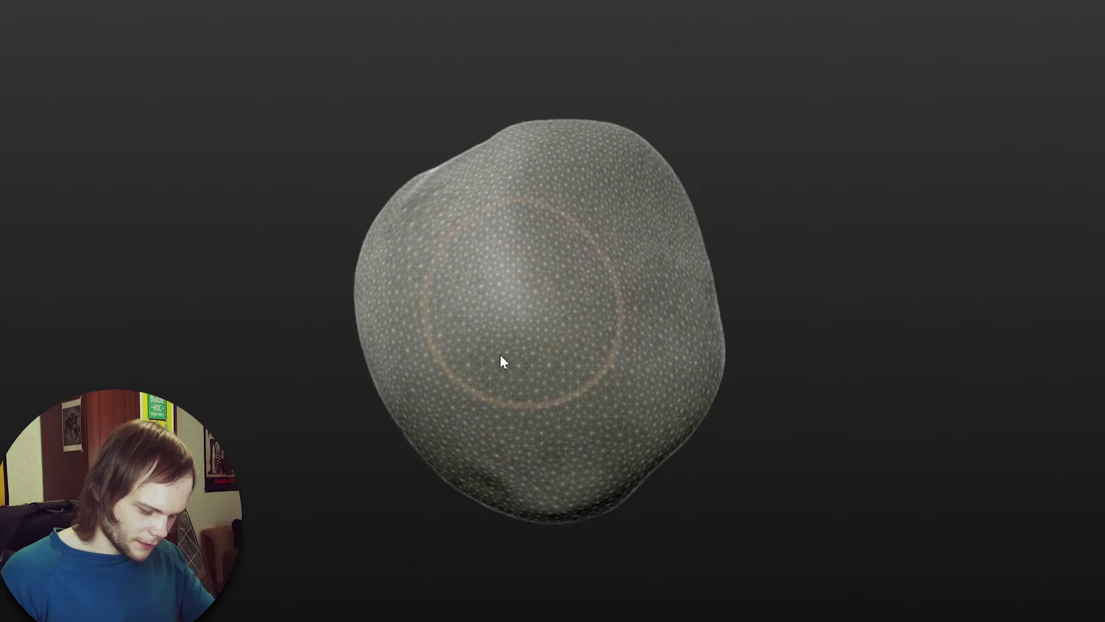
mouse_move(499, 354)
left_mouse_down()
mouse_move(644, 454)
mouse_move(671, 410)
mouse_move(551, 147)
mouse_move(770, 231)
left_mouse_up()
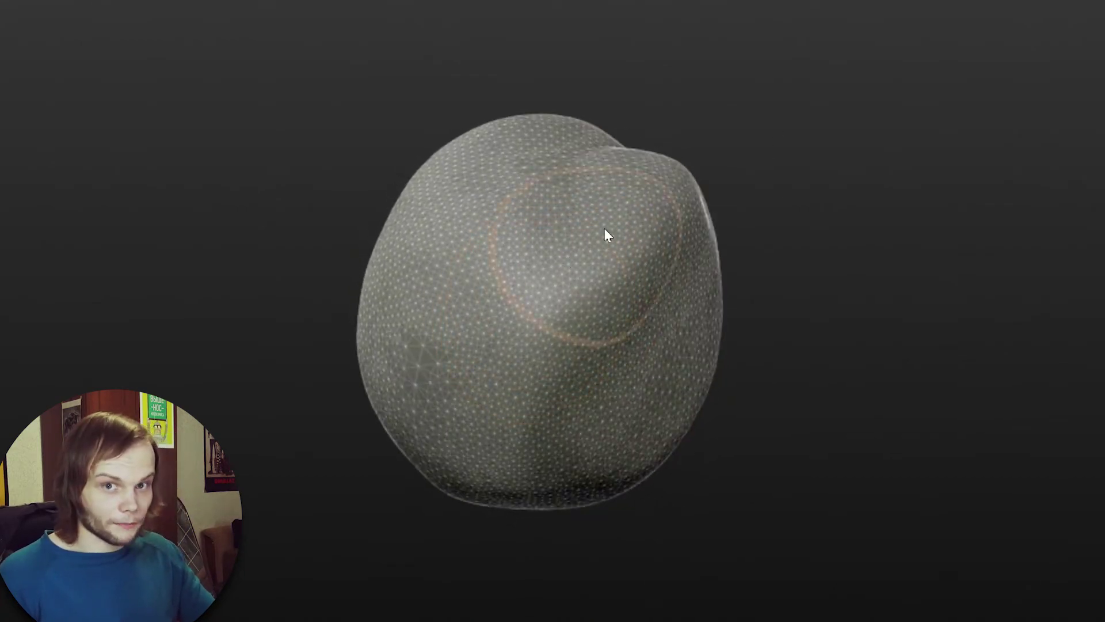
mouse_move(605, 228)
left_mouse_down()
mouse_move(682, 163)
mouse_move(620, 165)
mouse_move(679, 213)
left_mouse_up()
left_click_drag(743, 236, 632, 223)
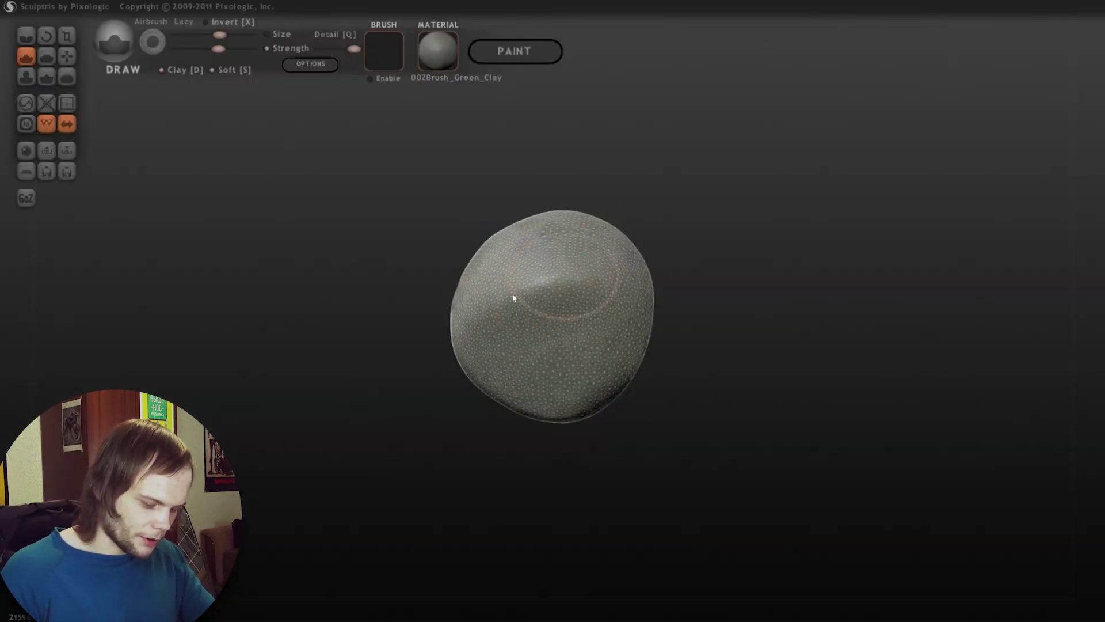
- Carve a diagonal fold across the lower part of the lump with the Draw brush
left_click_drag(720, 288, 682, 217)
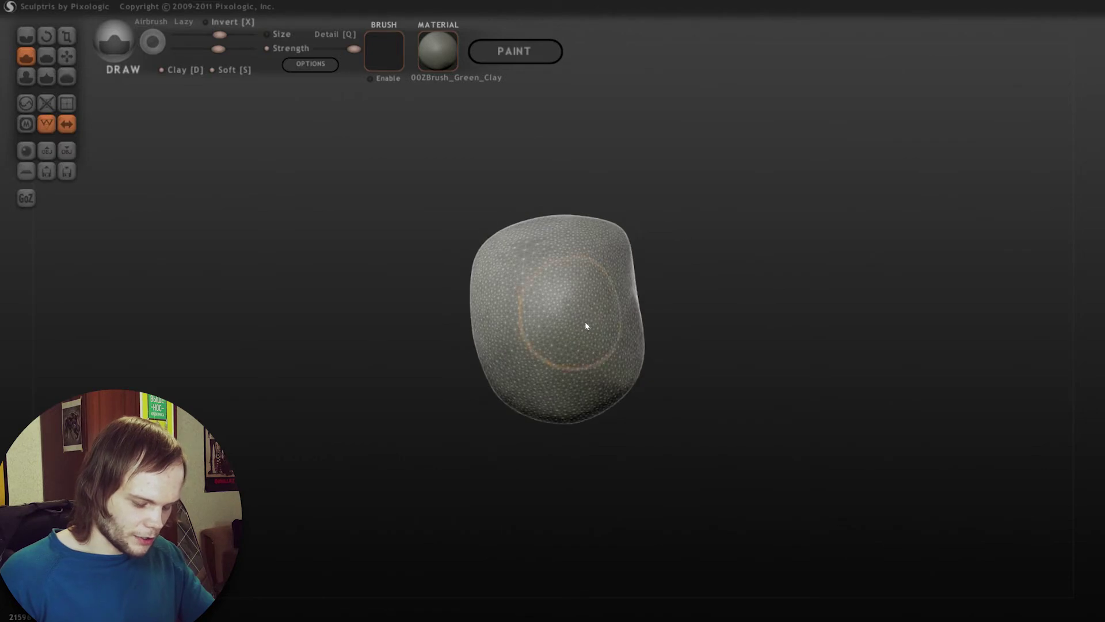
key("ctrl")
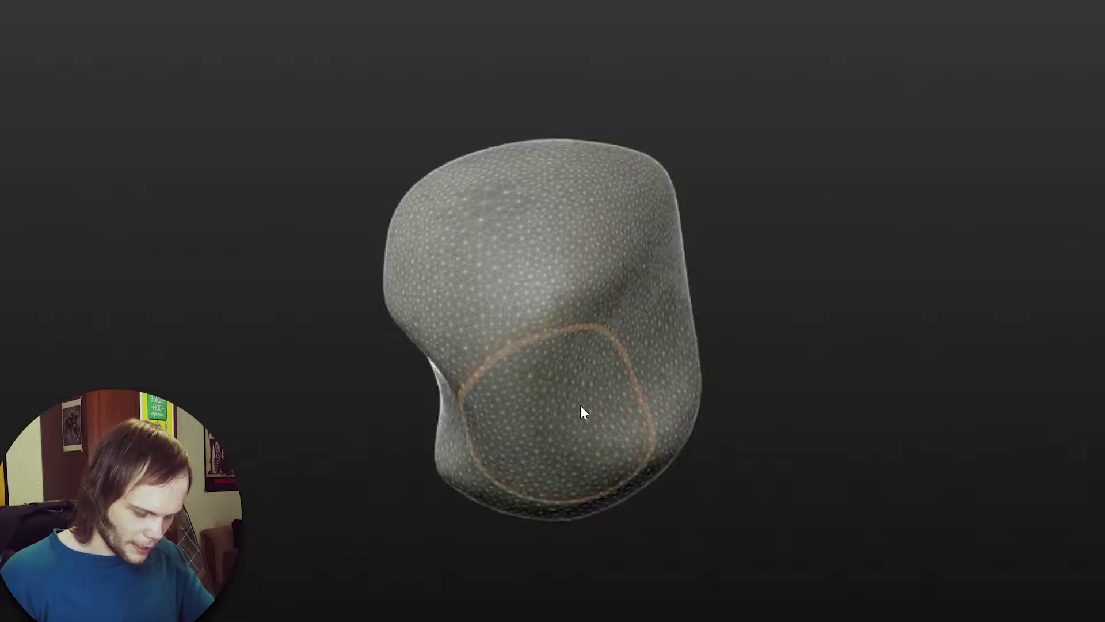
middle_click_drag(665, 391, 577, 344)
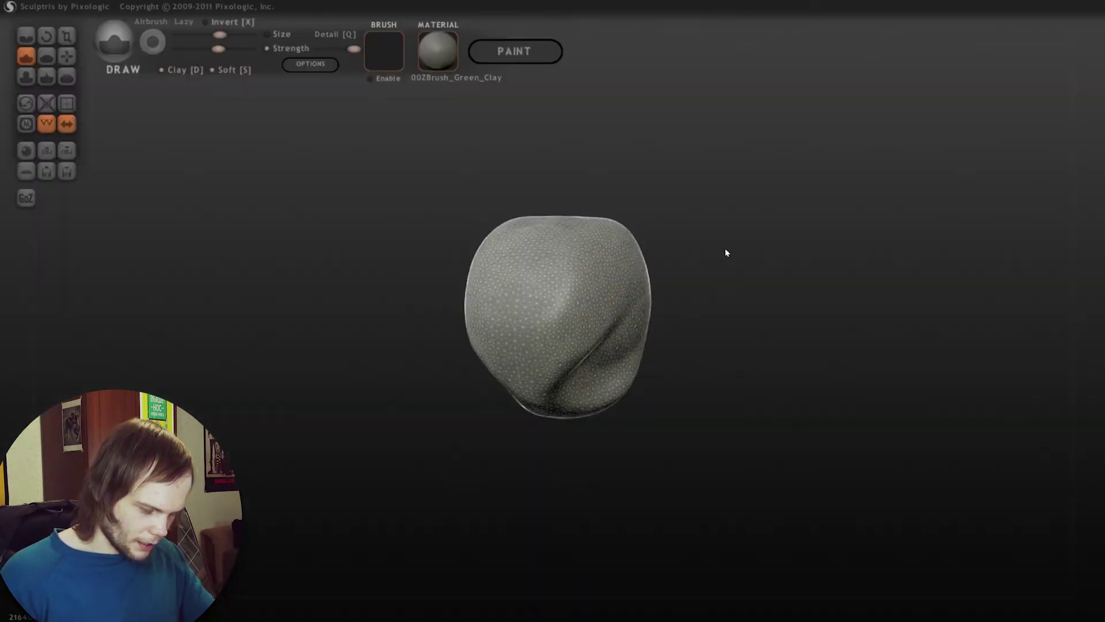
mouse_move(725, 252)
right_mouse_down()
mouse_move(582, 330)
mouse_move(572, 305)
mouse_move(711, 287)
right_mouse_up()
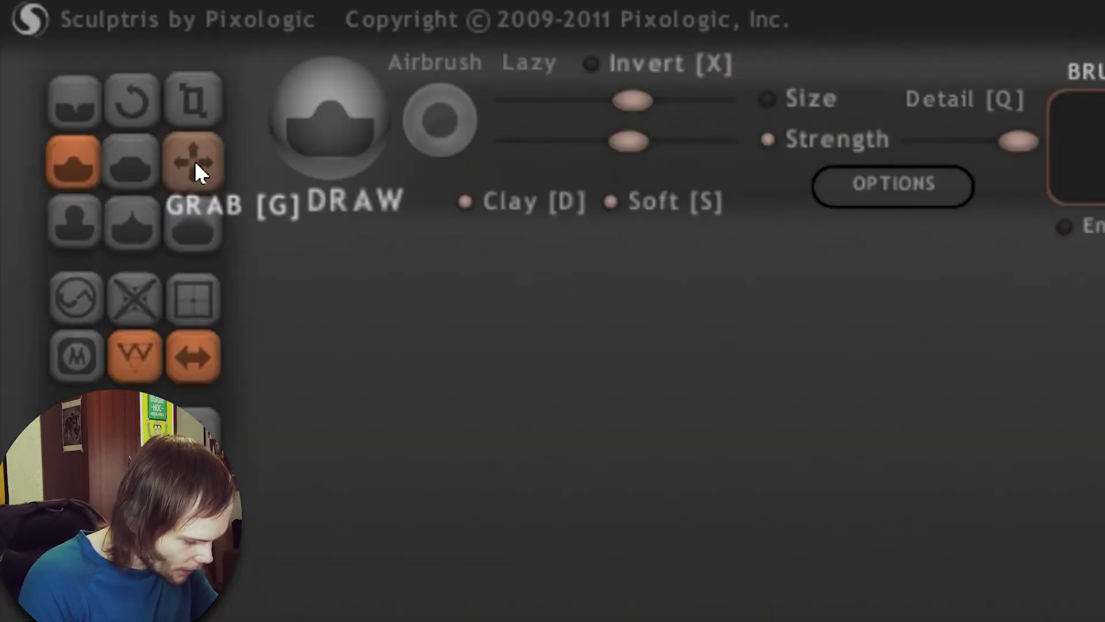
- Switch to the Grab brush, try pulling the side of the lump outward, and undo the pull
left_click(196, 170)
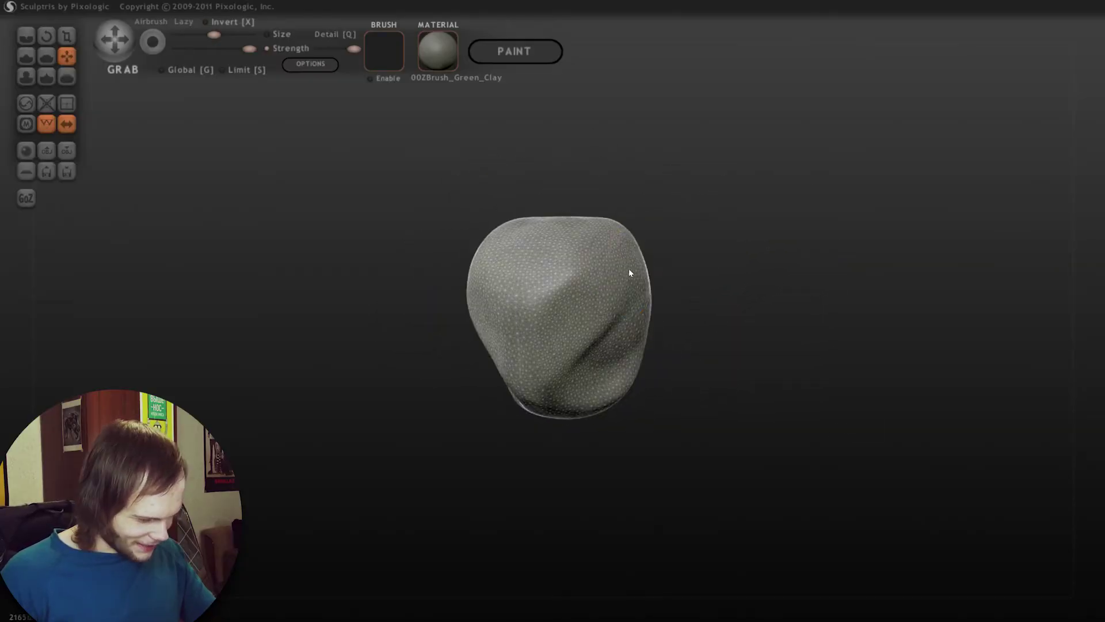
left_click_drag(628, 286, 645, 285)
key("ctrl+z")
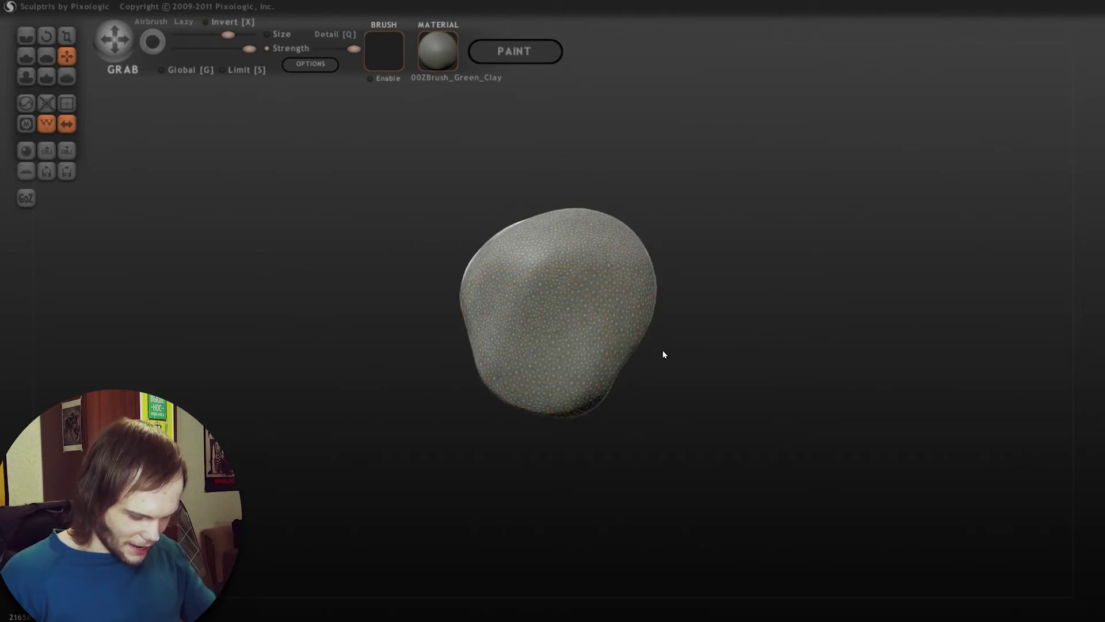
mouse_move(663, 353)
left_mouse_down()
mouse_move(727, 376)
mouse_move(632, 312)
left_mouse_up()
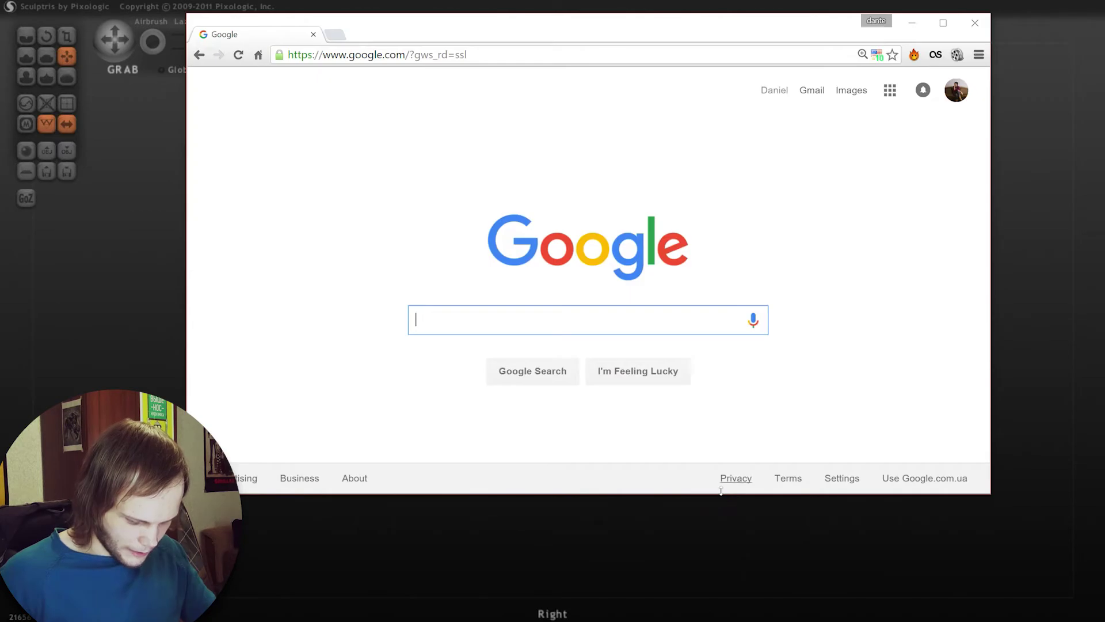
- Switch to Chrome, search Google for "anime head" images and open the front-and-side face drawing as a reference
left_click_drag(723, 495, 718, 567)
left_click(753, 320)
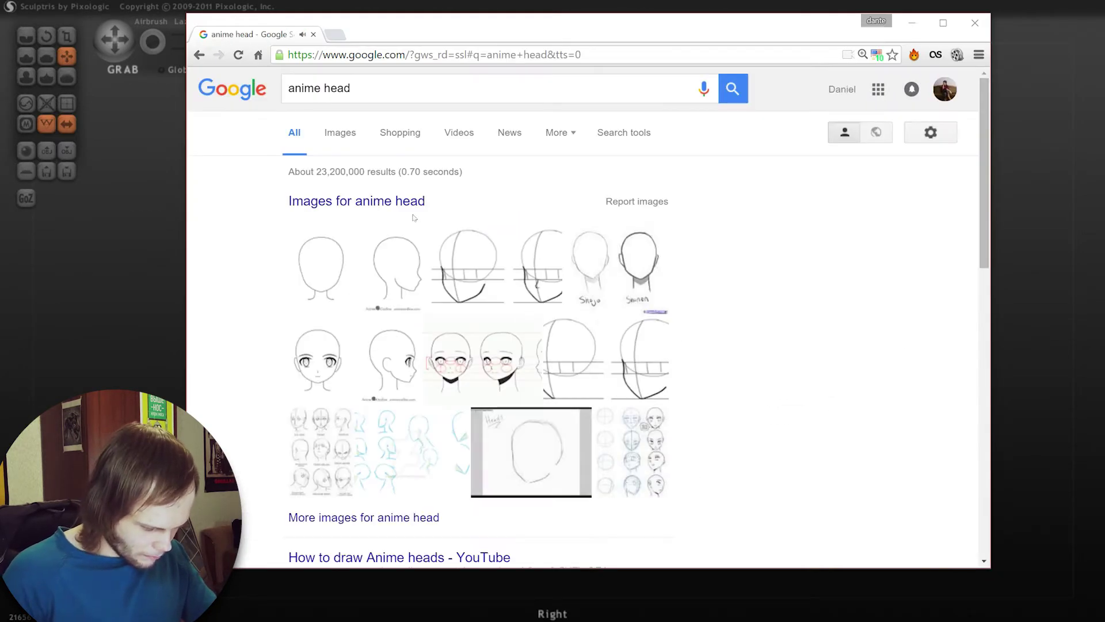
left_click(407, 208)
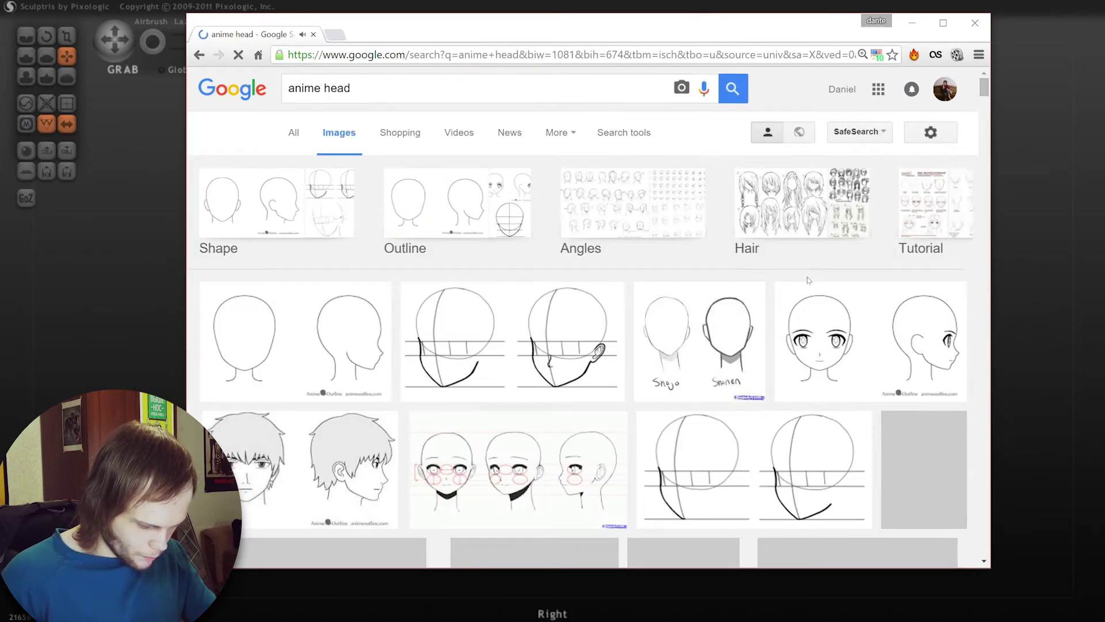
left_click(880, 340)
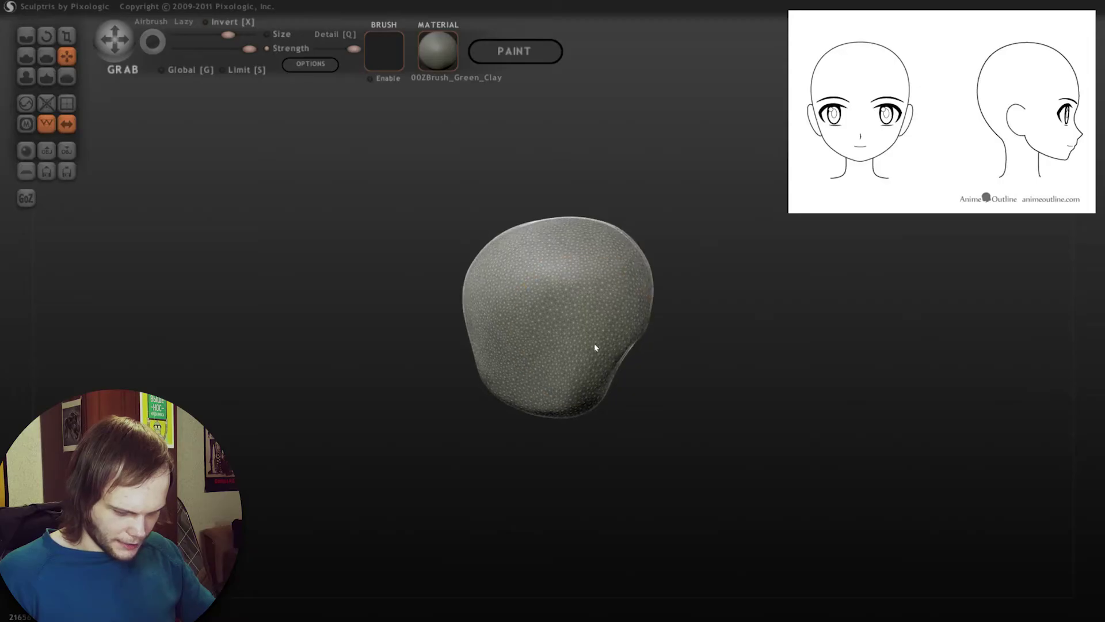
- Return to Sculptris and pull the lump into an egg-shaped head tapering to a pointed chin with the Grab brush
left_click_drag(619, 357, 628, 362)
right_click_drag(628, 364, 726, 346)
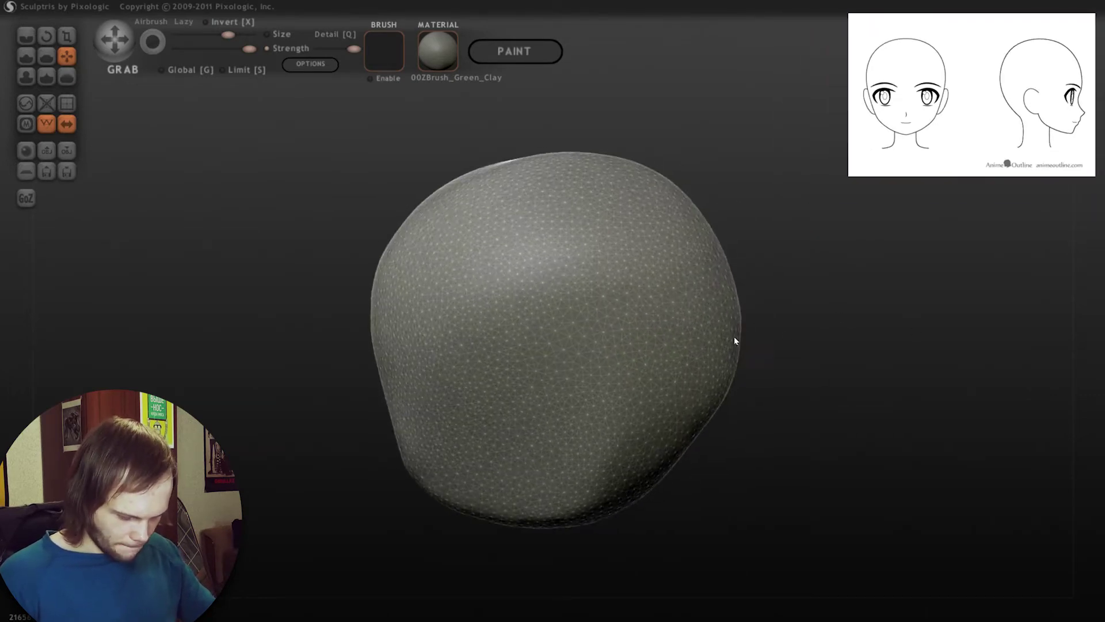
scroll(664, 251, "up", 1)
right_click_drag(654, 319, 625, 414)
right_click_drag(556, 478, 556, 472)
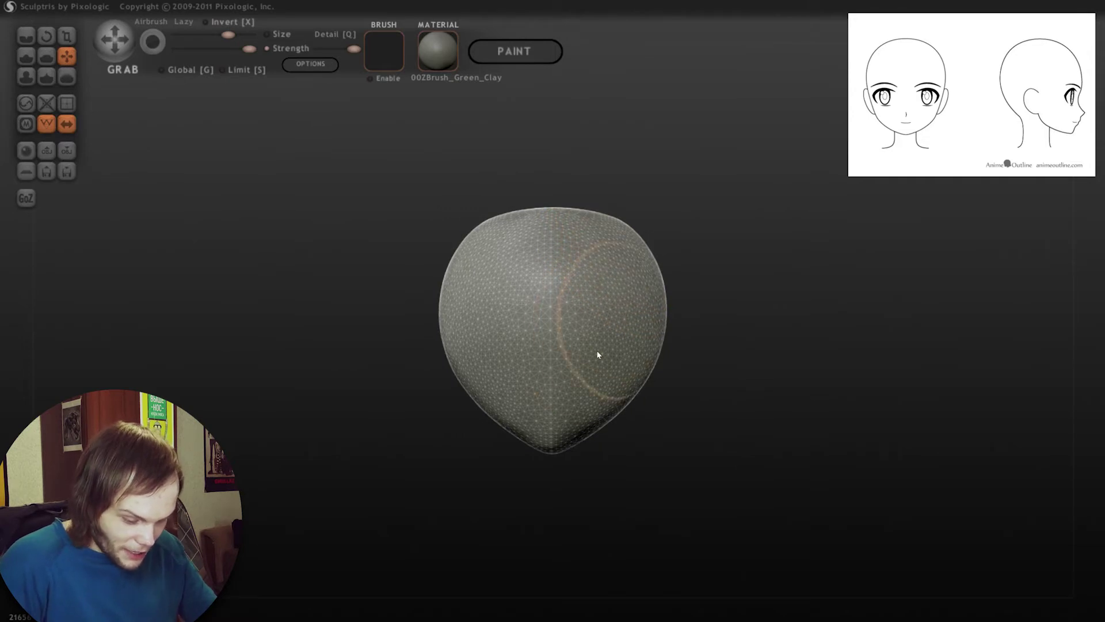
- Refine the chin and underside of the jaw from several angles with the Grab brush, following the side-view reference
right_click_drag(590, 362, 633, 398)
mouse_move(646, 313)
right_mouse_down()
mouse_move(495, 346)
mouse_move(467, 423)
right_mouse_up()
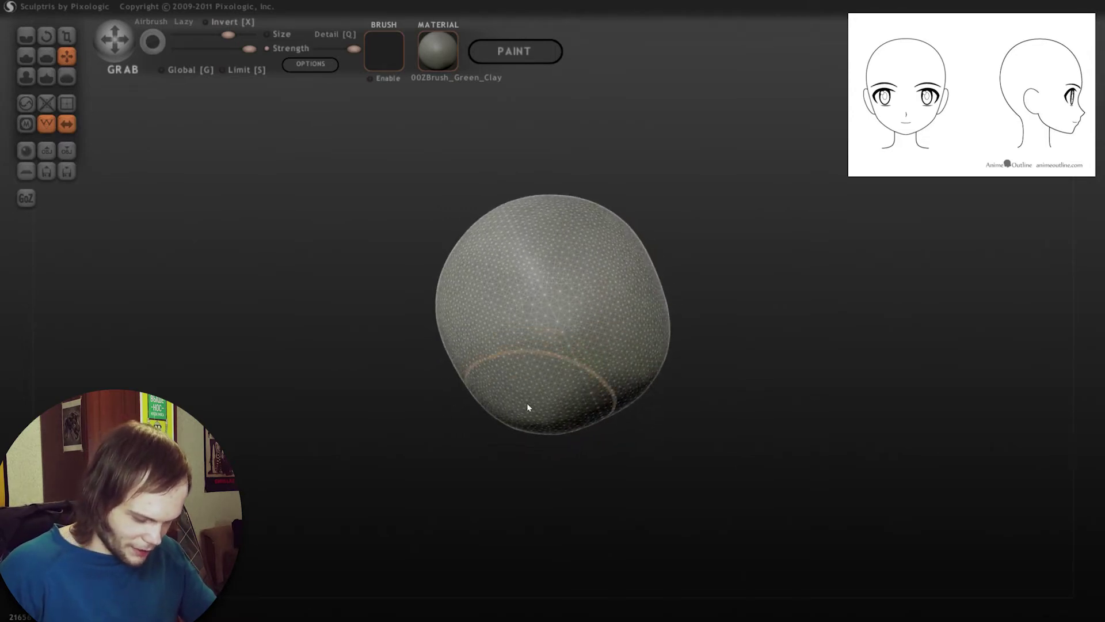
left_click_drag(520, 429, 521, 394)
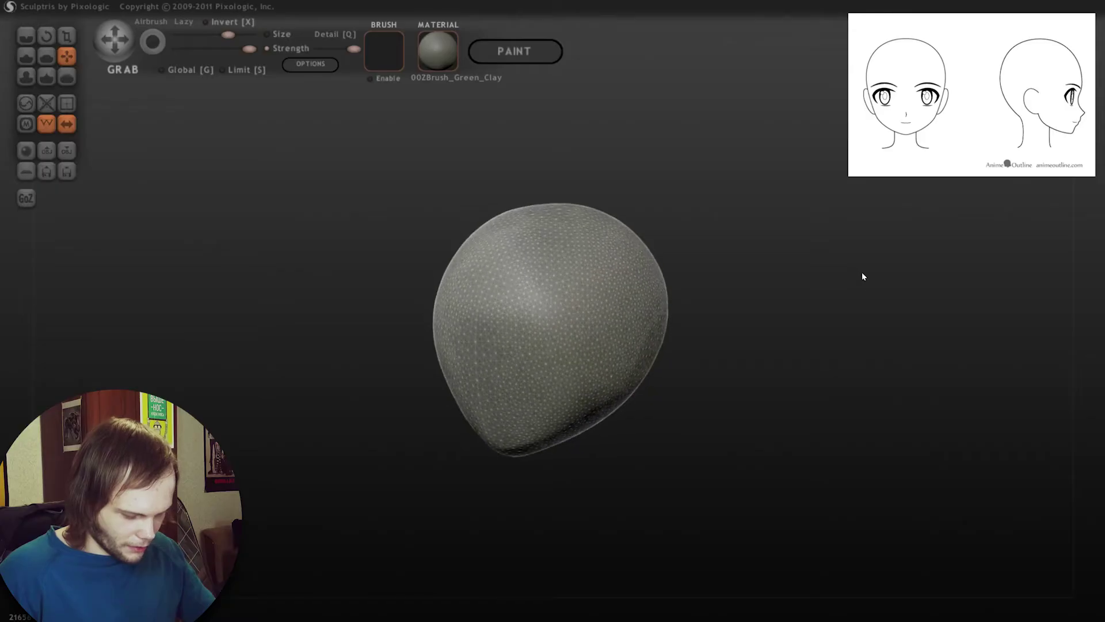
left_click_drag(863, 277, 622, 294, "shift")
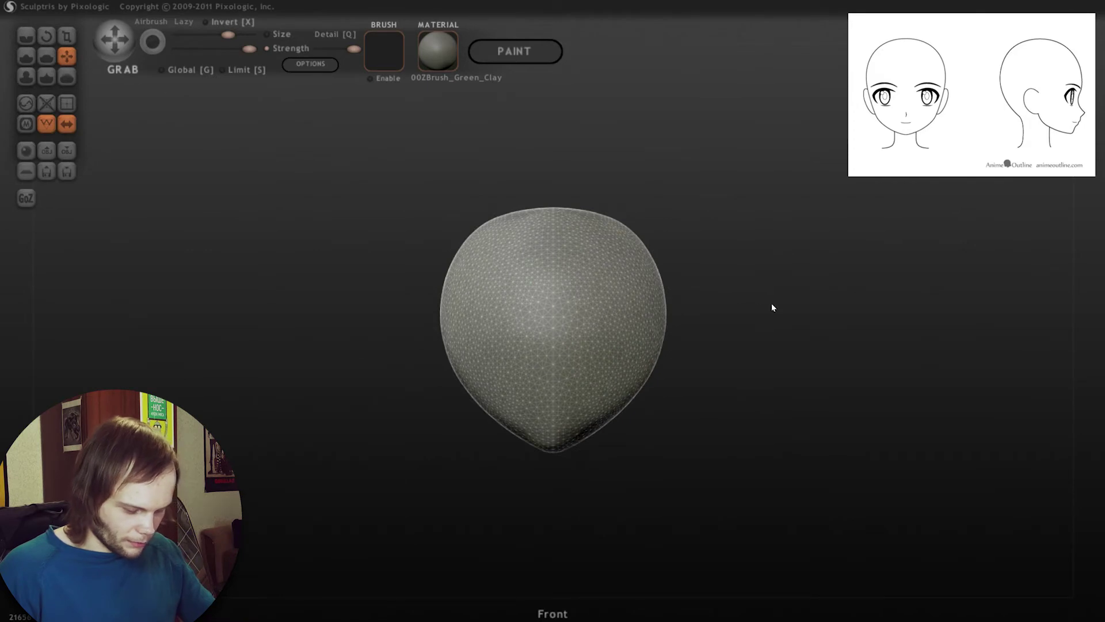
mouse_move(771, 303)
left_mouse_down("shift")
mouse_move(637, 308)
mouse_move(629, 321)
left_mouse_up("shift")
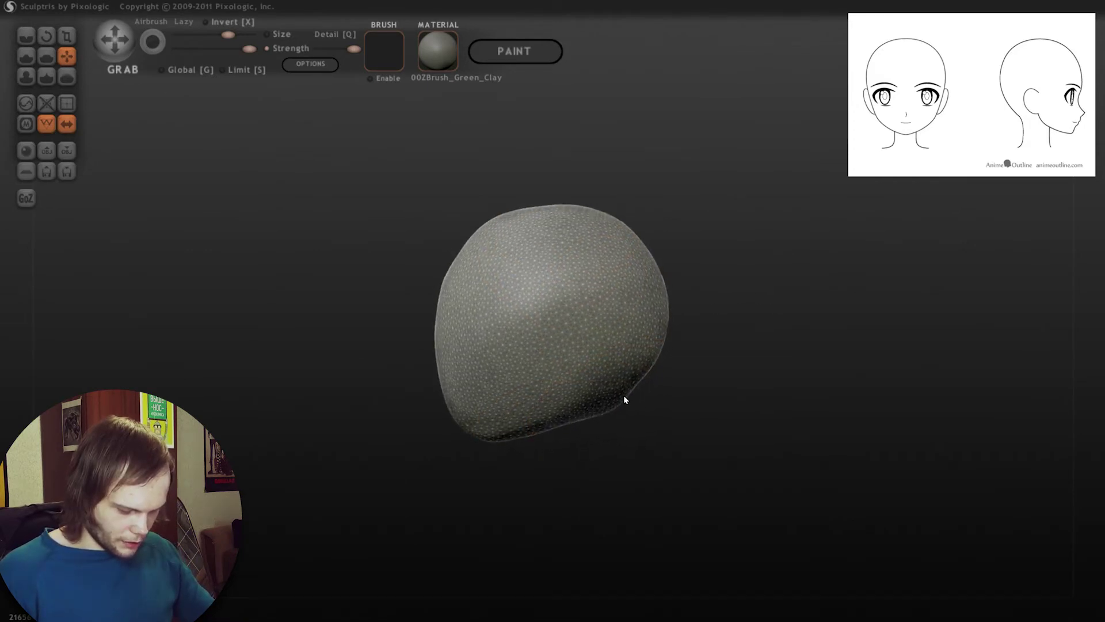
mouse_move(655, 420)
left_mouse_down("shift")
mouse_move(622, 327)
mouse_move(619, 377)
left_mouse_up("shift")
- Build up a short neck stub under the back of the head with the Draw brush, undoing the stray stroke
left_click(26, 56)
scroll(710, 364, "up", 2)
mouse_move(712, 367)
left_mouse_down()
mouse_move(730, 223)
mouse_move(846, 277)
mouse_move(765, 288)
mouse_move(725, 272)
left_mouse_up()
scroll(645, 208, "down", 3)
mouse_move(549, 307)
left_mouse_down()
mouse_move(572, 261)
mouse_move(559, 276)
mouse_move(509, 244)
mouse_move(644, 237)
mouse_move(717, 265)
left_mouse_up()
key("ctrl+z")
scroll(718, 267, "up", 3)
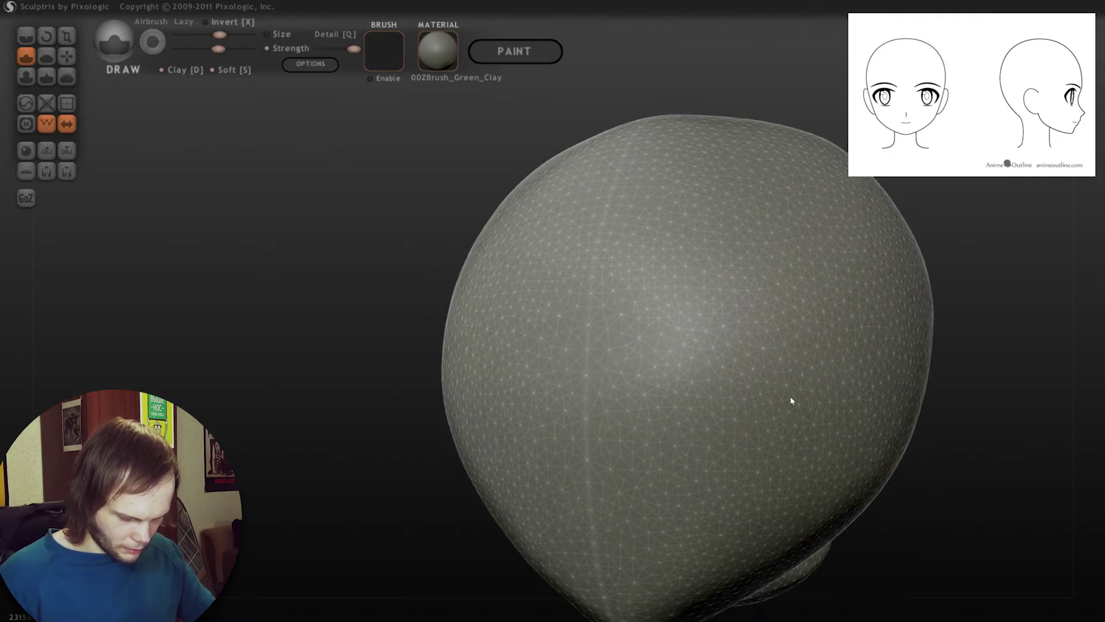
- Try sculpting a small, finely detailed bump on the face with the Draw brush at close range
mouse_move(743, 380)
left_mouse_down()
mouse_move(666, 382)
mouse_move(750, 346)
left_mouse_up()
left_click_drag(982, 327, 733, 300)
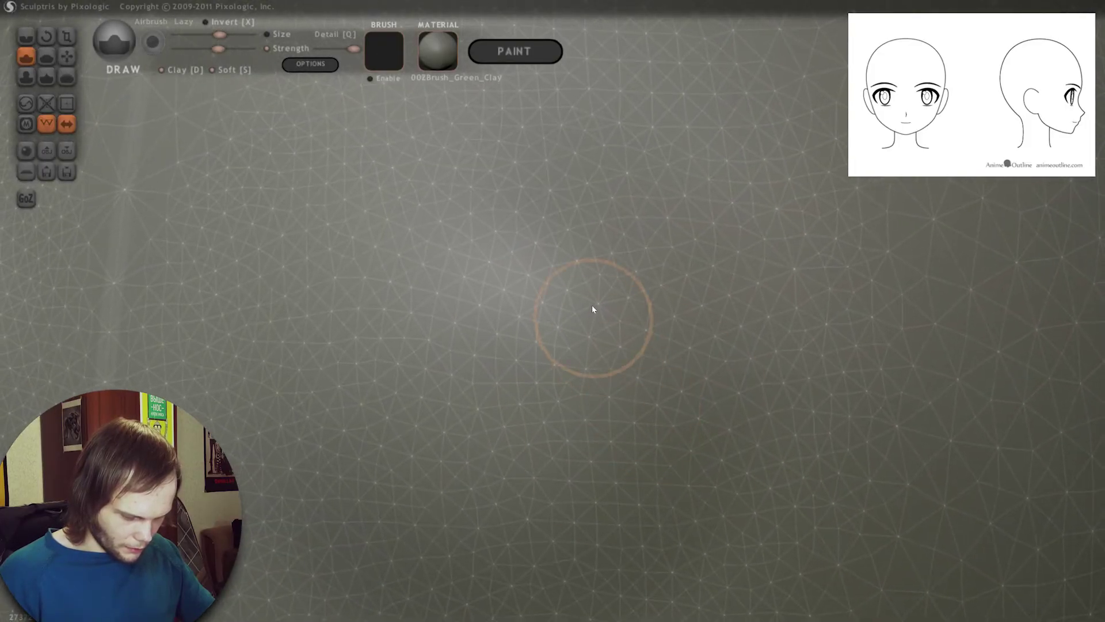
mouse_move(592, 306)
left_mouse_down()
mouse_move(572, 321)
mouse_move(661, 355)
mouse_move(617, 392)
mouse_move(625, 436)
left_mouse_up()
scroll(661, 355, "up", 3)
mouse_move(627, 436)
right_mouse_down()
mouse_move(708, 384)
mouse_move(866, 457)
mouse_move(622, 328)
mouse_move(515, 297)
right_mouse_up()
mouse_move(515, 296)
left_mouse_down()
mouse_move(608, 313)
mouse_move(581, 456)
left_mouse_up()
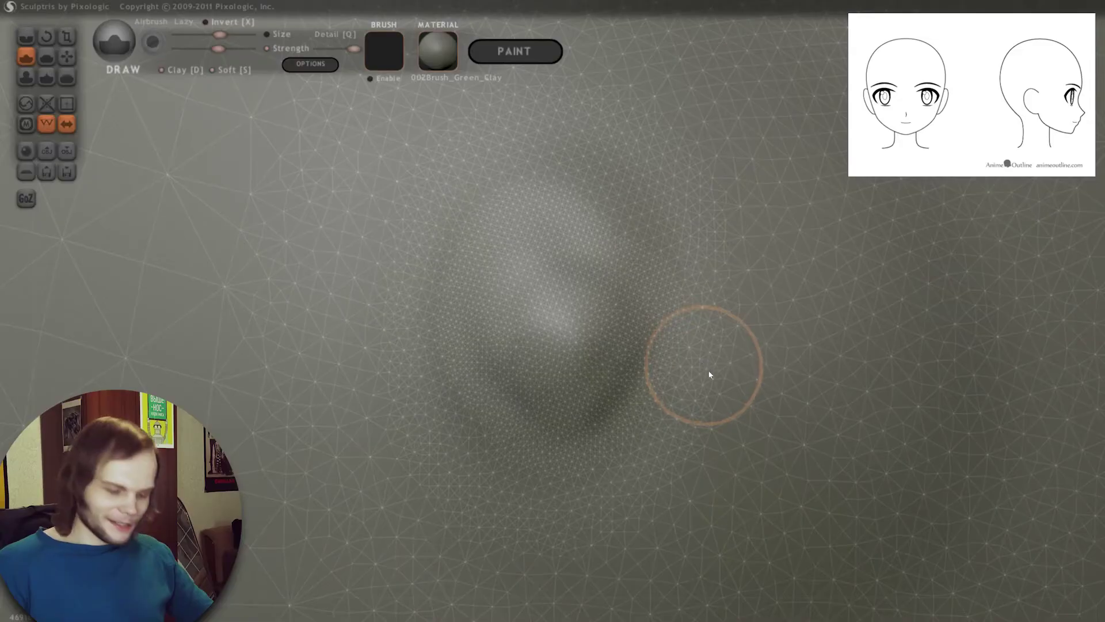
mouse_move(709, 375)
right_mouse_down()
mouse_move(621, 376)
mouse_move(394, 195)
right_mouse_up()
right_click_drag(671, 414, 498, 269, "ctrl")
scroll(595, 360, "down", 10)
mouse_move(774, 360)
right_mouse_down()
mouse_move(770, 338)
mouse_move(833, 334)
mouse_move(812, 341)
right_mouse_up()
scroll(748, 348, "up", 3)
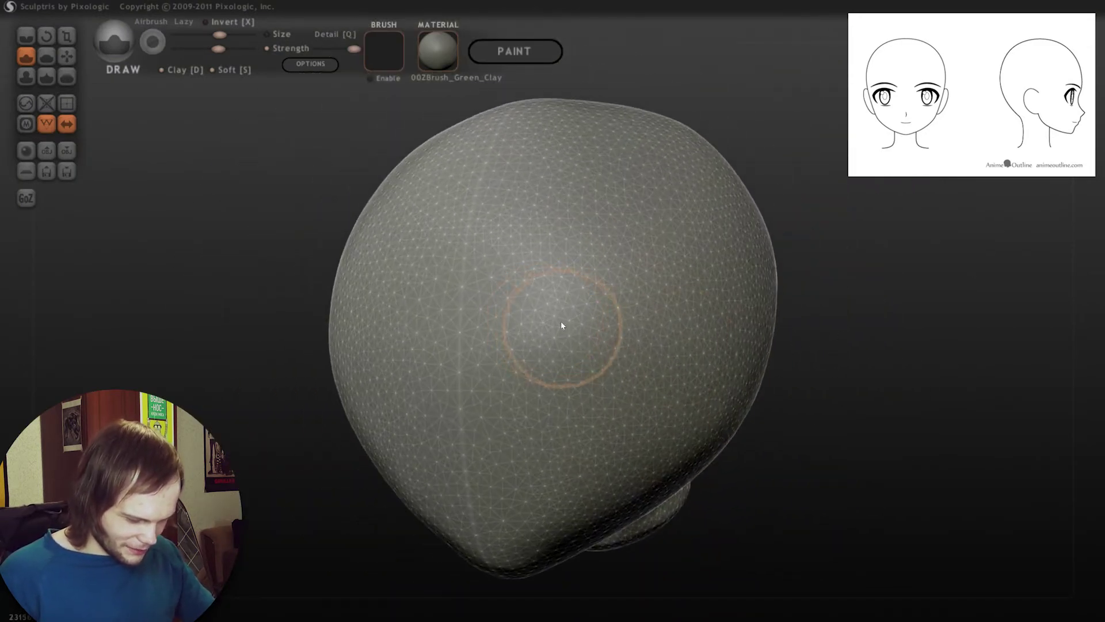
- Carve shallow symmetrical eye sockets across the front of the face with the inverted Draw brush
mouse_move(562, 330)
left_mouse_down("alt")
mouse_move(595, 343)
mouse_move(658, 317)
mouse_move(681, 292)
left_mouse_up("alt")
mouse_move(926, 374)
right_mouse_down()
mouse_move(878, 385)
mouse_move(876, 355)
mouse_move(827, 361)
mouse_move(873, 350)
right_mouse_up()
scroll(634, 298, "down", 5)
mouse_move(731, 288)
right_mouse_down()
mouse_move(775, 292)
mouse_move(639, 291)
mouse_move(625, 266)
right_mouse_up()
- Narrow the head by pushing its sides inward at eye and cheek level with the Grab brush
left_click(66, 56)
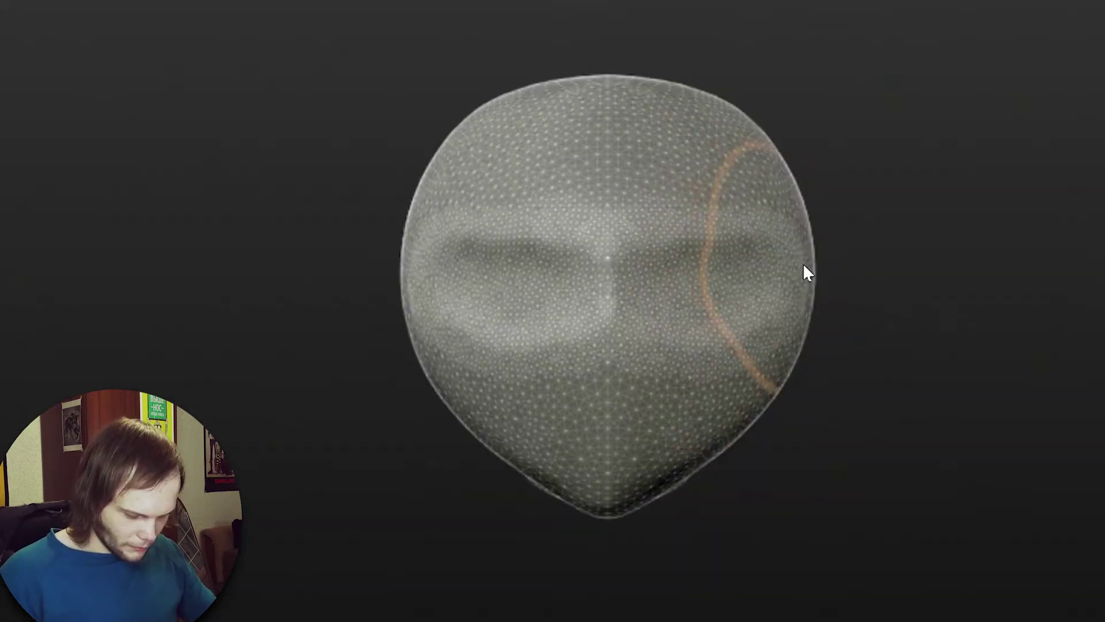
mouse_move(804, 266)
left_mouse_down()
mouse_move(762, 345)
mouse_move(771, 321)
left_mouse_up()
right_click_drag(770, 318, 772, 288)
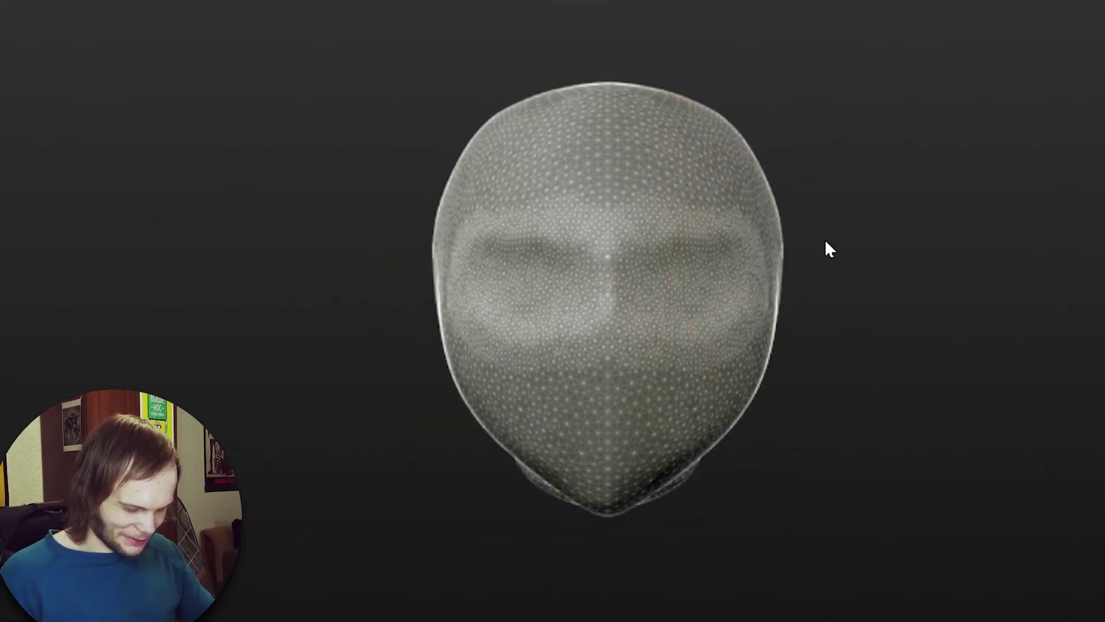
- Shape the nose, mouth area and chin along the face's side profile
right_click_drag(701, 292, 467, 151)
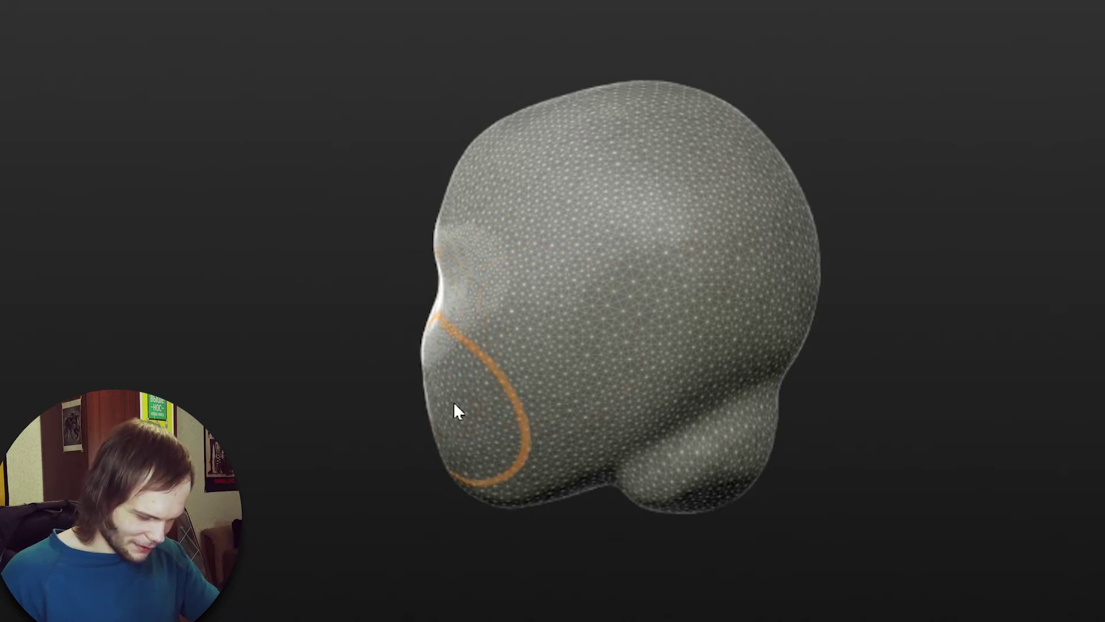
mouse_move(483, 390)
right_mouse_down()
mouse_move(1016, 254)
mouse_move(846, 375)
right_mouse_up()
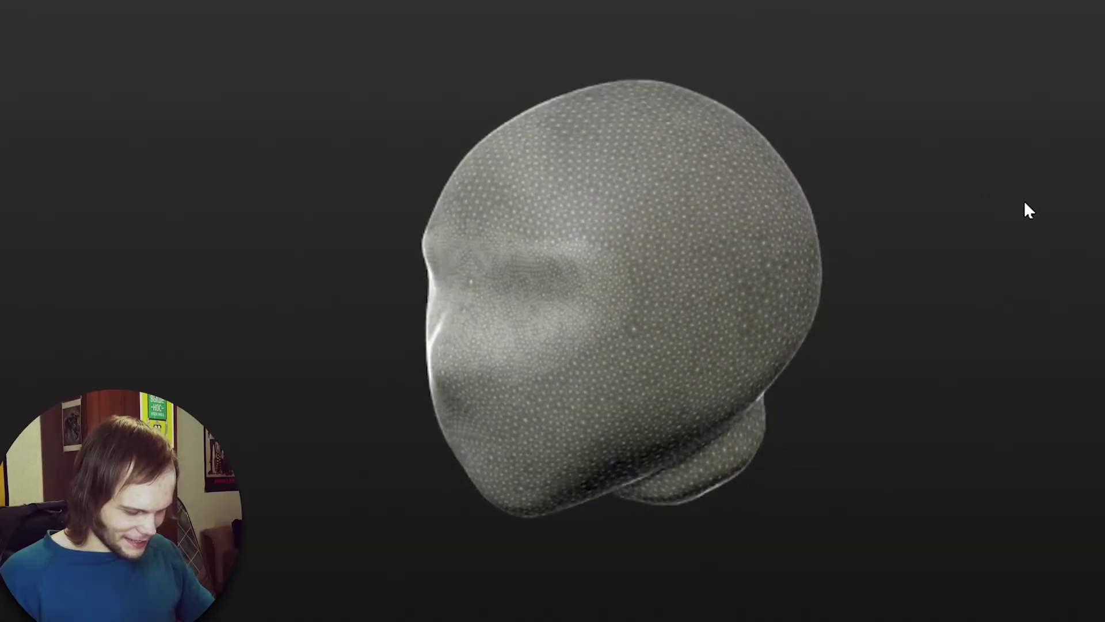
right_click_drag(1025, 211, 937, 213)
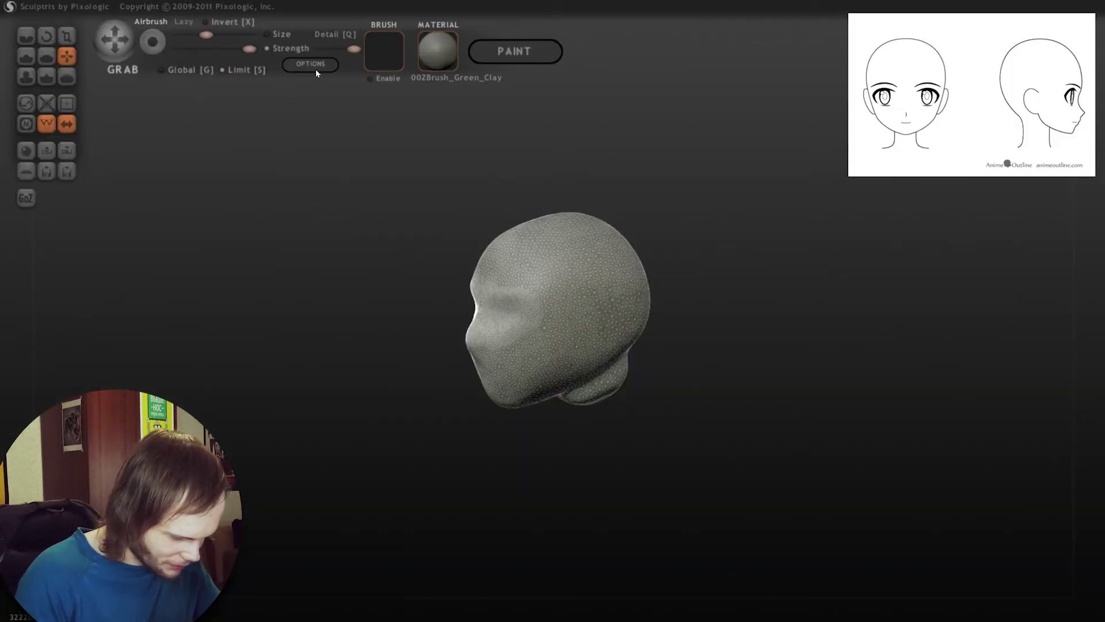
- Check the sculpt options and inspect the smooth-shaded head without its wireframe from several angles
left_click(315, 68)
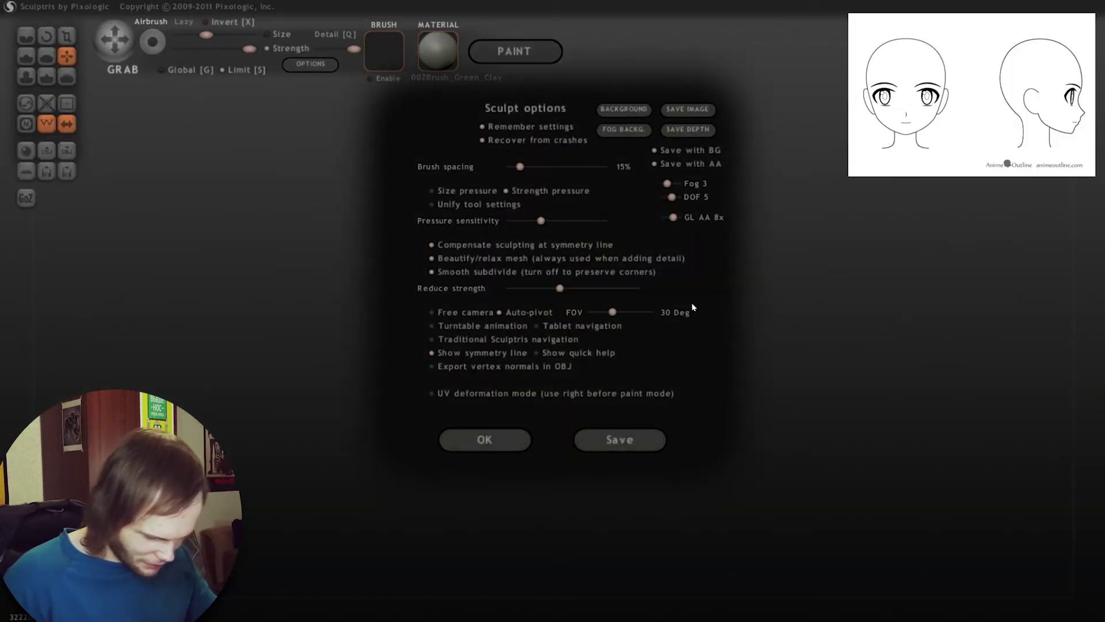
left_click(506, 441)
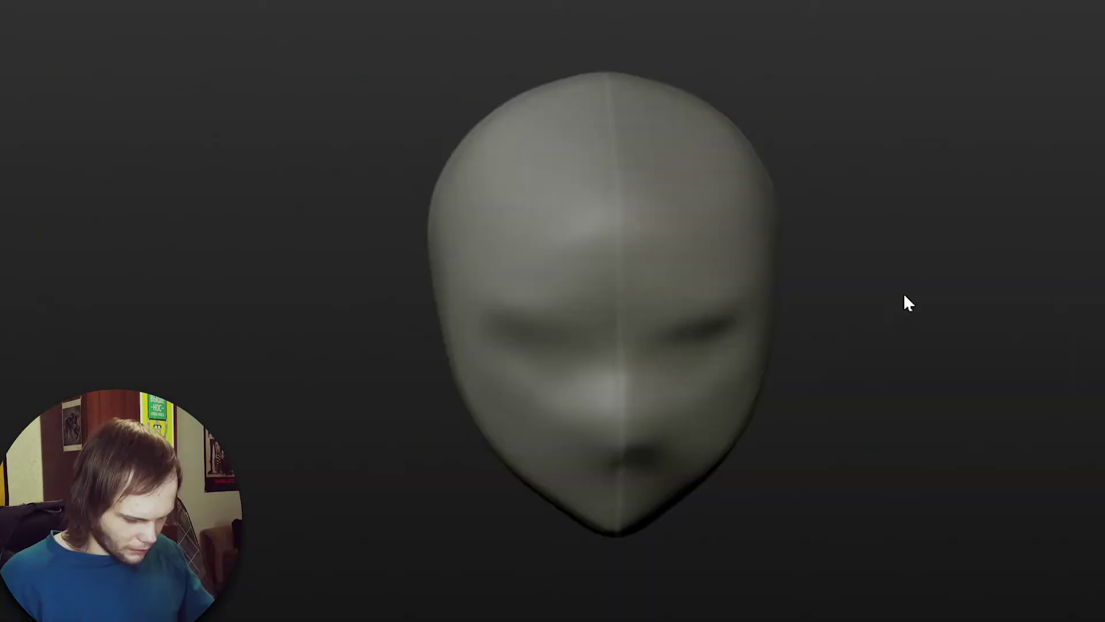
left_click_drag(904, 294, 759, 199)
mouse_move(901, 220)
left_mouse_down()
mouse_move(858, 208)
mouse_move(671, 234)
mouse_move(718, 374)
mouse_move(928, 210)
mouse_move(1024, 205)
mouse_move(938, 256)
mouse_move(861, 244)
mouse_move(916, 218)
left_mouse_up()
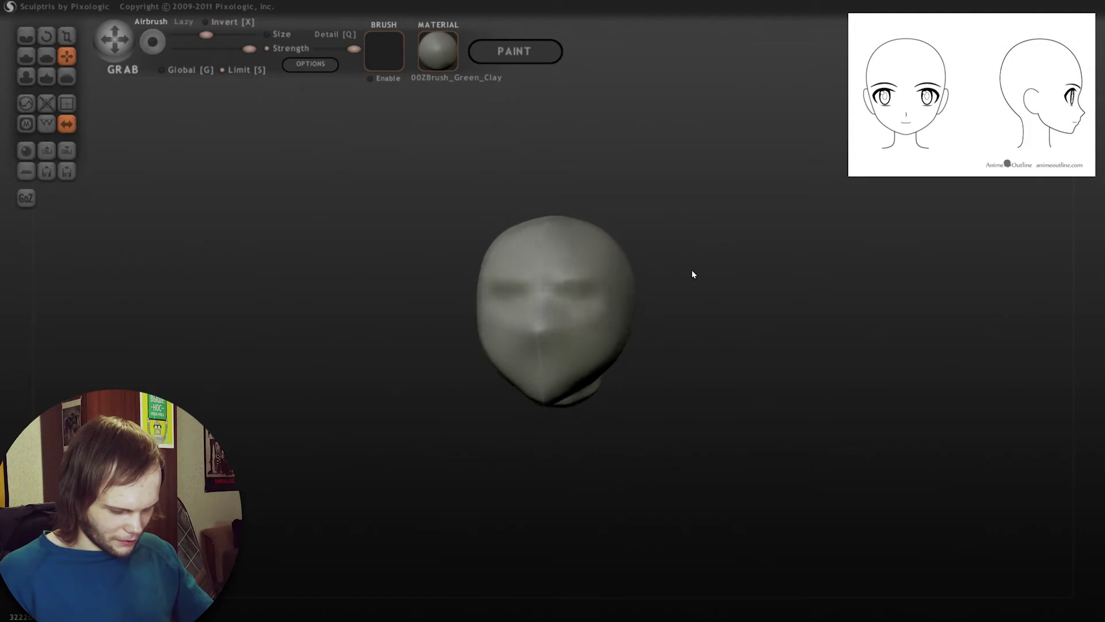
- Try the thuglee-backlight-01 and softunderlight materials on the head
left_click_drag(693, 274, 683, 313)
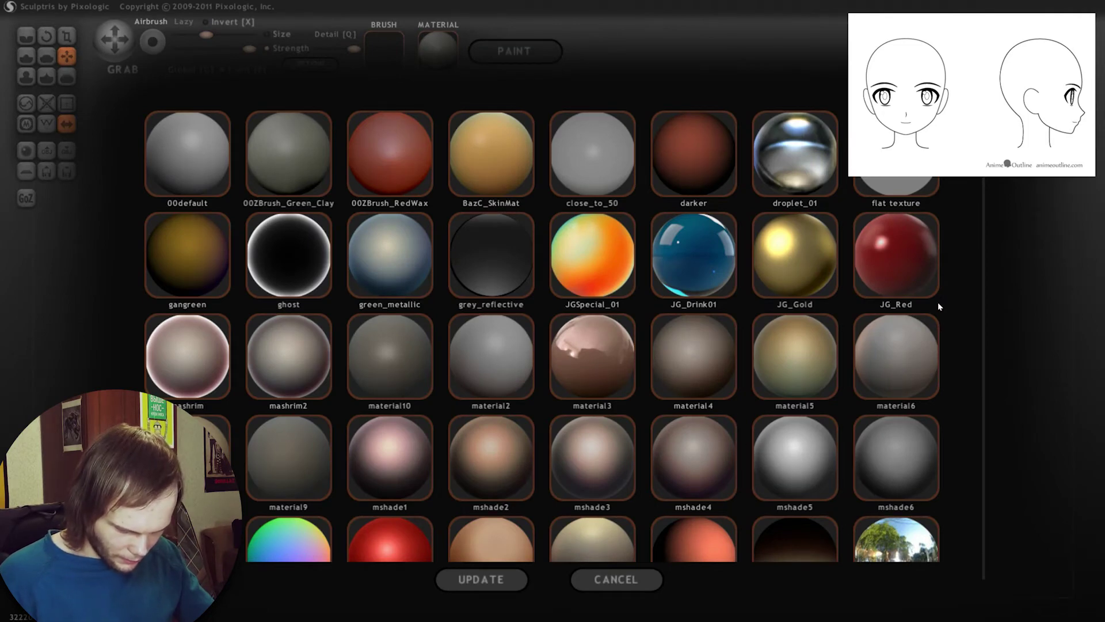
scroll(981, 260, "down", 5)
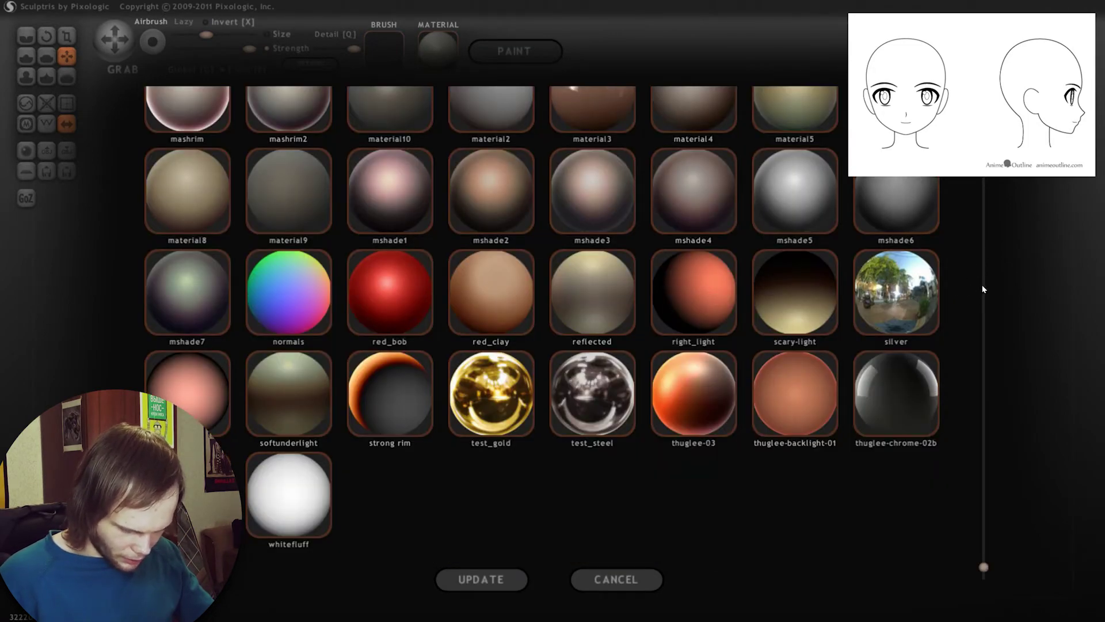
scroll(981, 289, "up", 5)
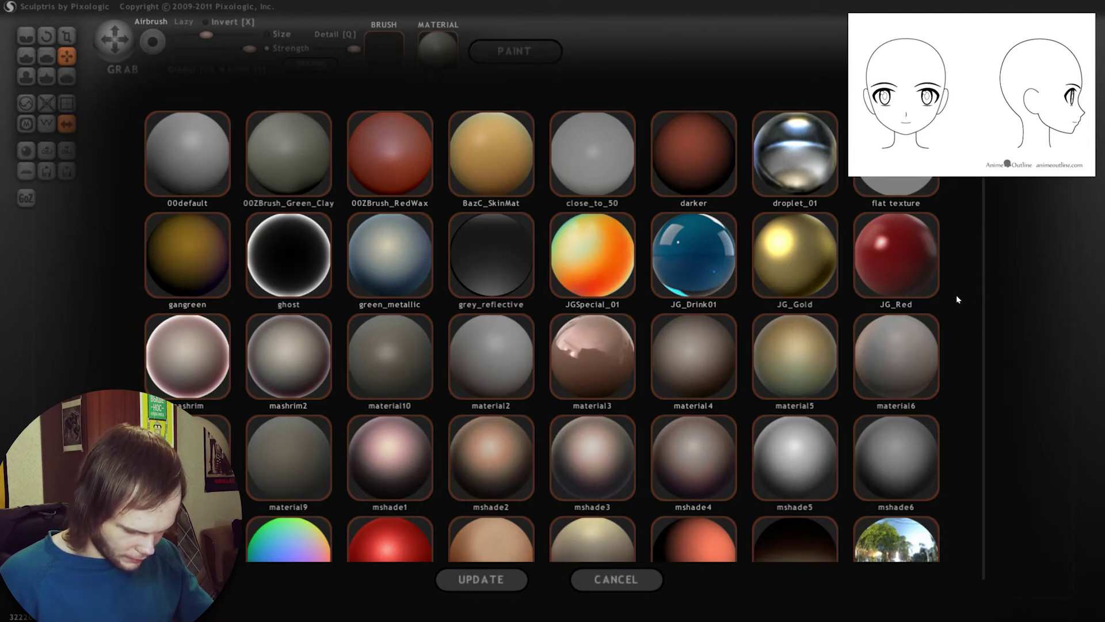
scroll(840, 377, "down", 5)
left_click(797, 403)
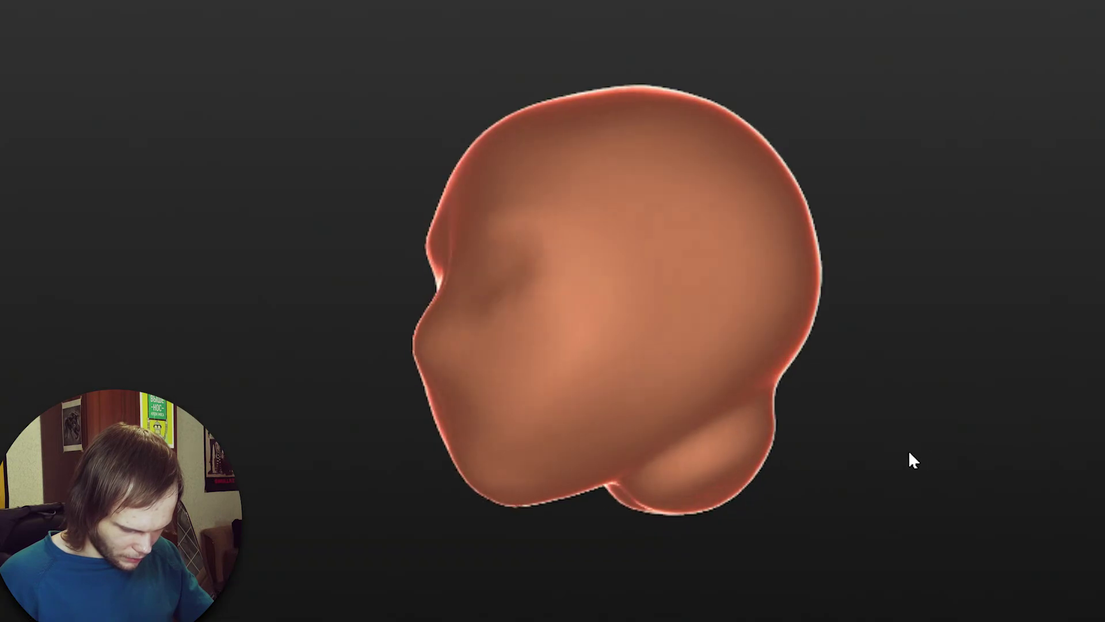
left_click_drag(908, 450, 1065, 470)
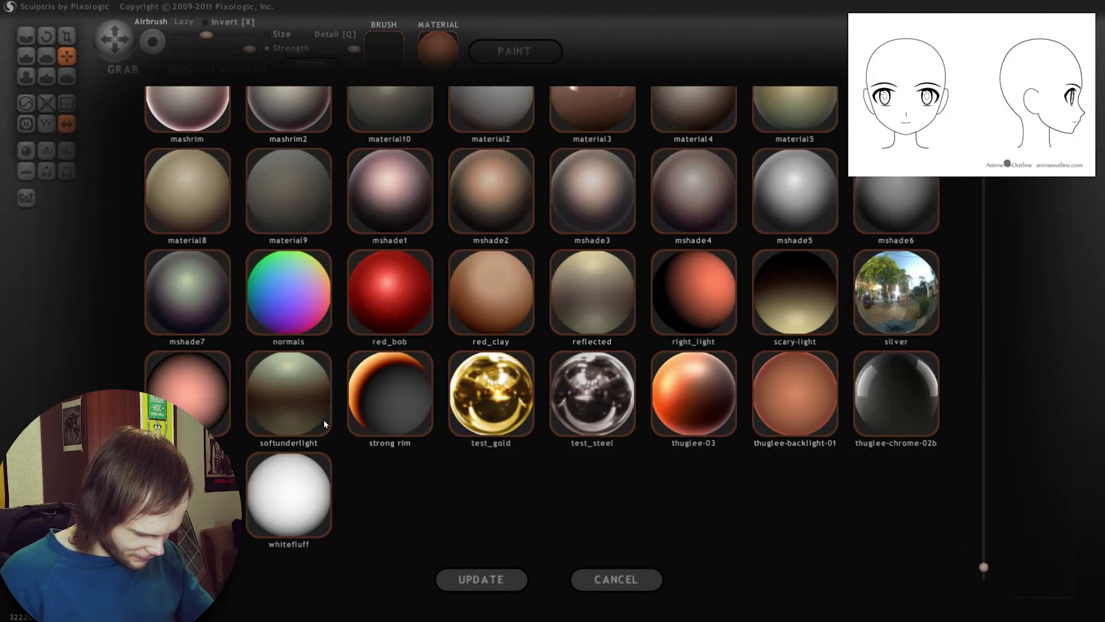
left_click(314, 406)
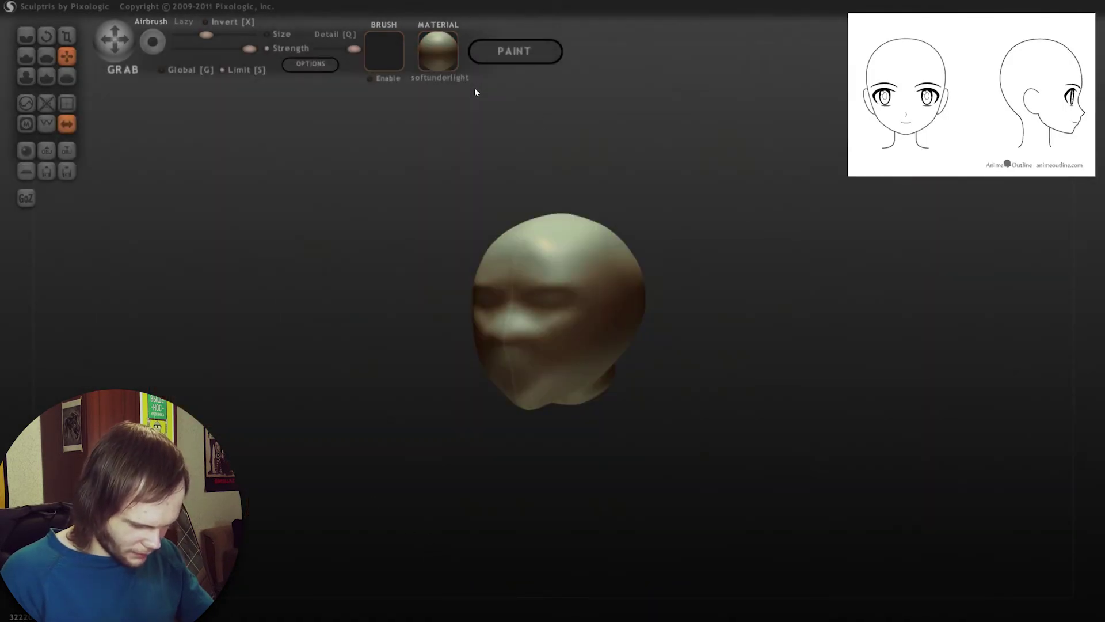
- Apply the beige material8 material to the head and check its shading from the side
left_click(446, 58)
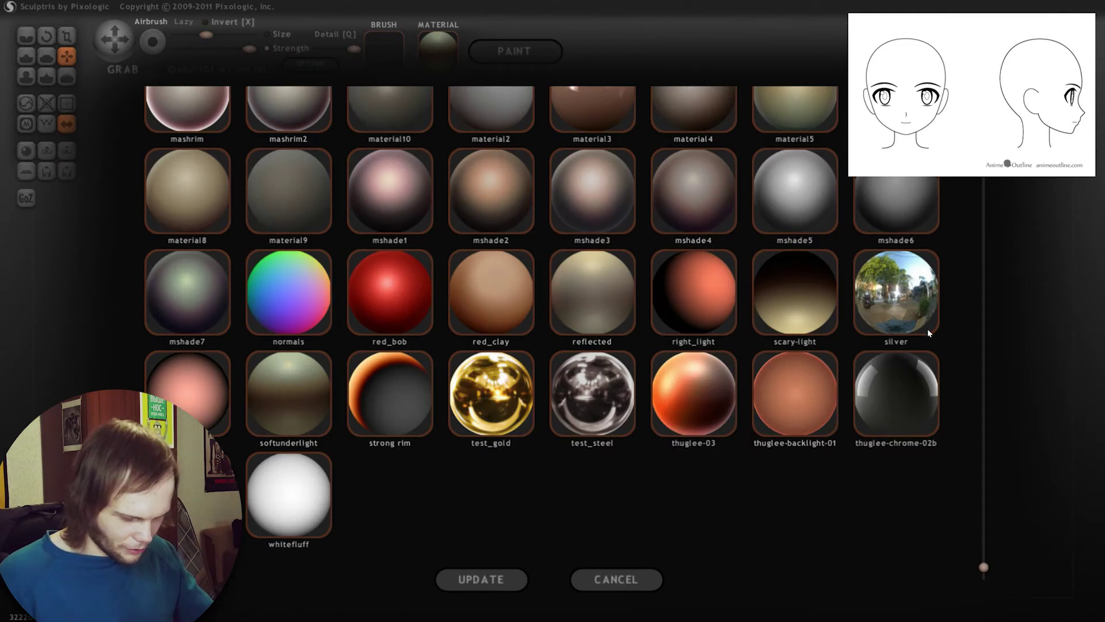
left_click_drag(984, 567, 983, 124)
left_click(693, 357)
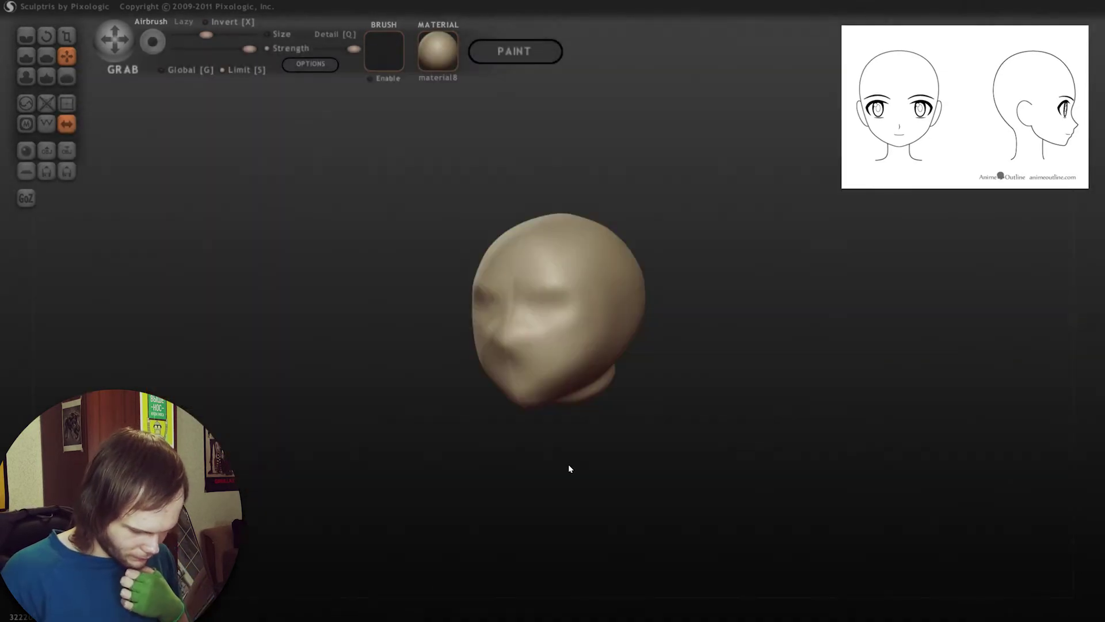
left_click_drag(650, 432, 779, 373)
mouse_move(1095, 443)
left_mouse_down()
mouse_move(957, 239)
mouse_move(977, 254)
mouse_move(809, 143)
mouse_move(895, 300)
mouse_move(810, 178)
left_mouse_up()
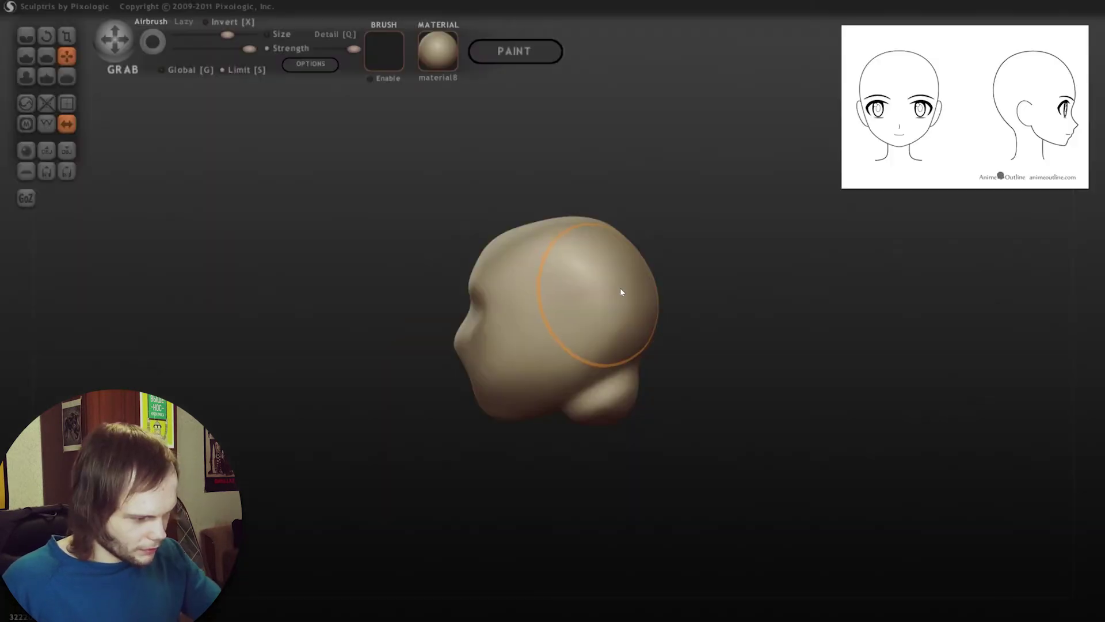
- Round the back of the skull and the crown and pull the neck downward with the Grab brush
scroll(624, 300, "up", 6, "shift")
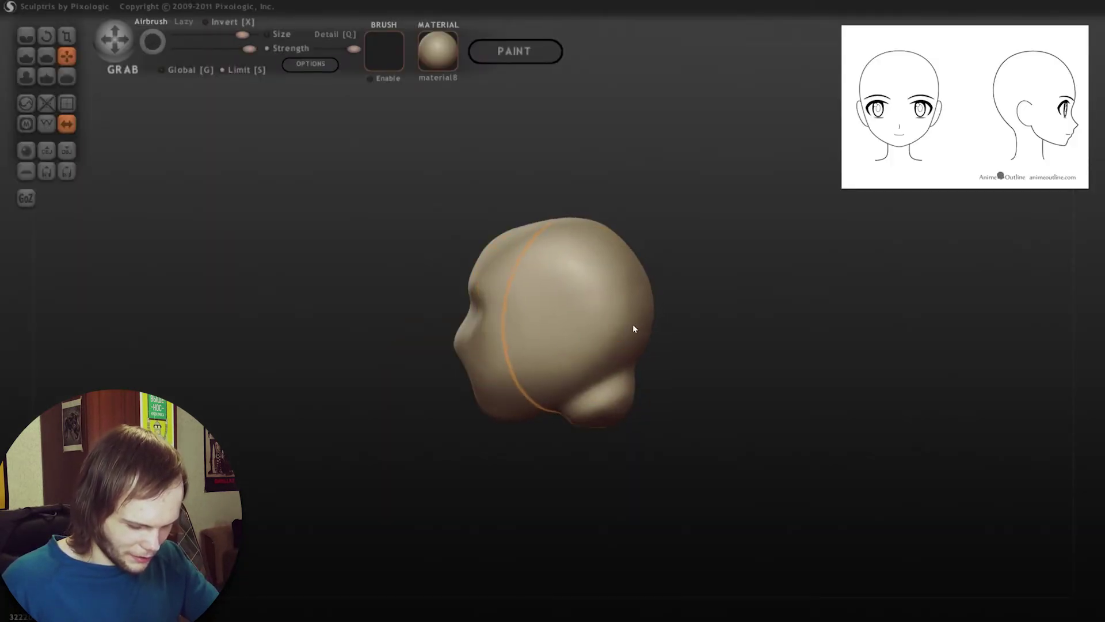
mouse_move(747, 396)
middle_mouse_down()
mouse_move(772, 444)
mouse_move(586, 439)
mouse_move(719, 340)
mouse_move(704, 411)
mouse_move(866, 311)
middle_mouse_up()
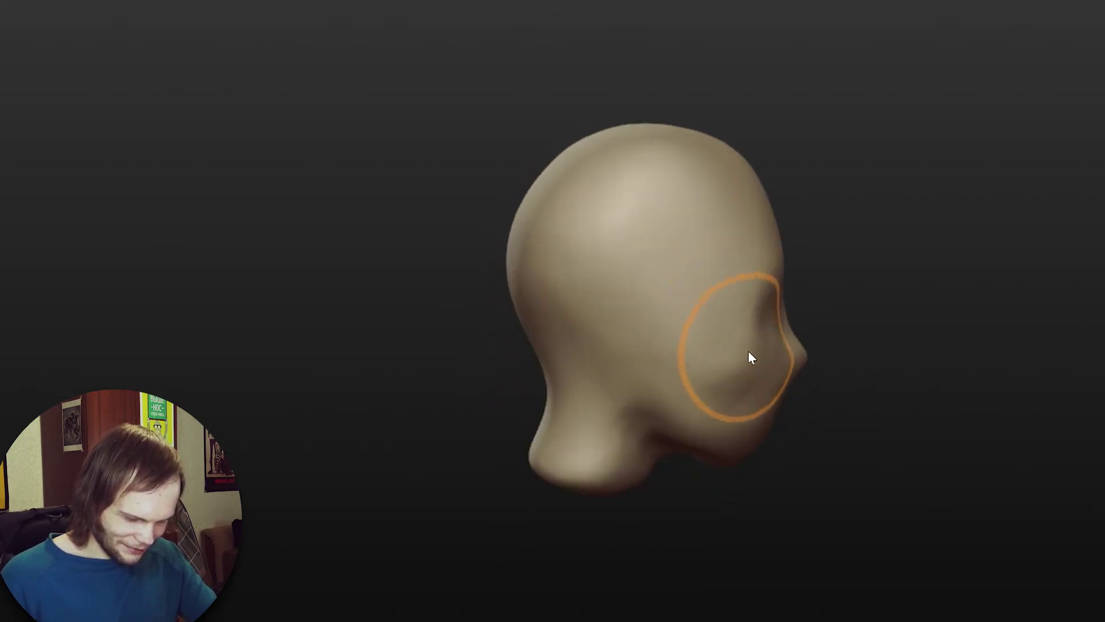
mouse_move(743, 356)
middle_mouse_down()
mouse_move(875, 383)
mouse_move(691, 368)
mouse_move(999, 316)
mouse_move(745, 368)
middle_mouse_up()
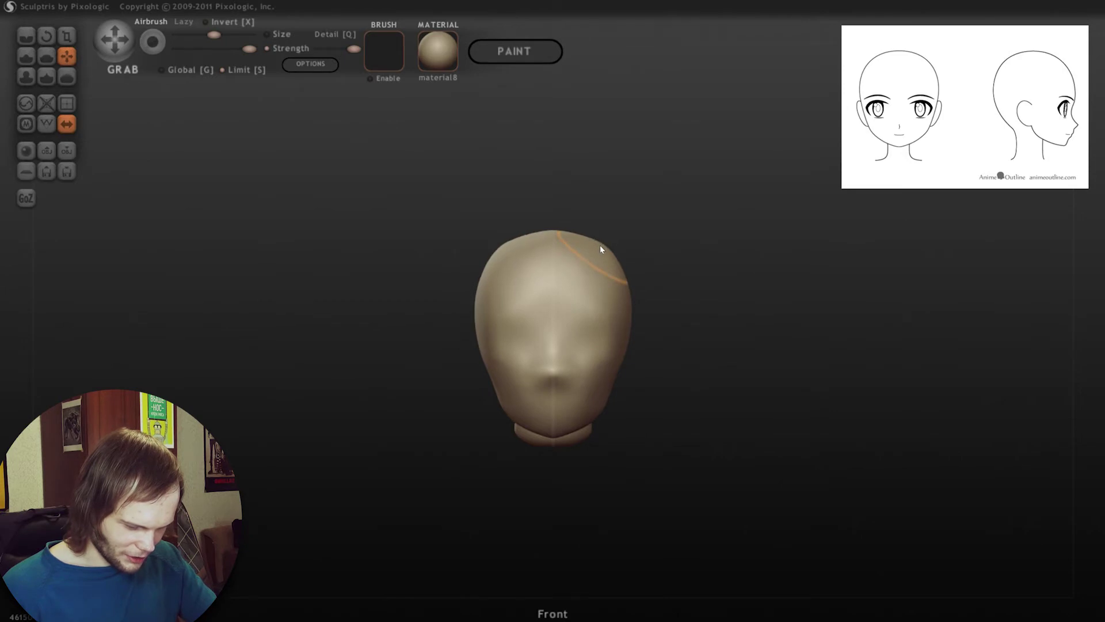
middle_click_drag(600, 246, 694, 351)
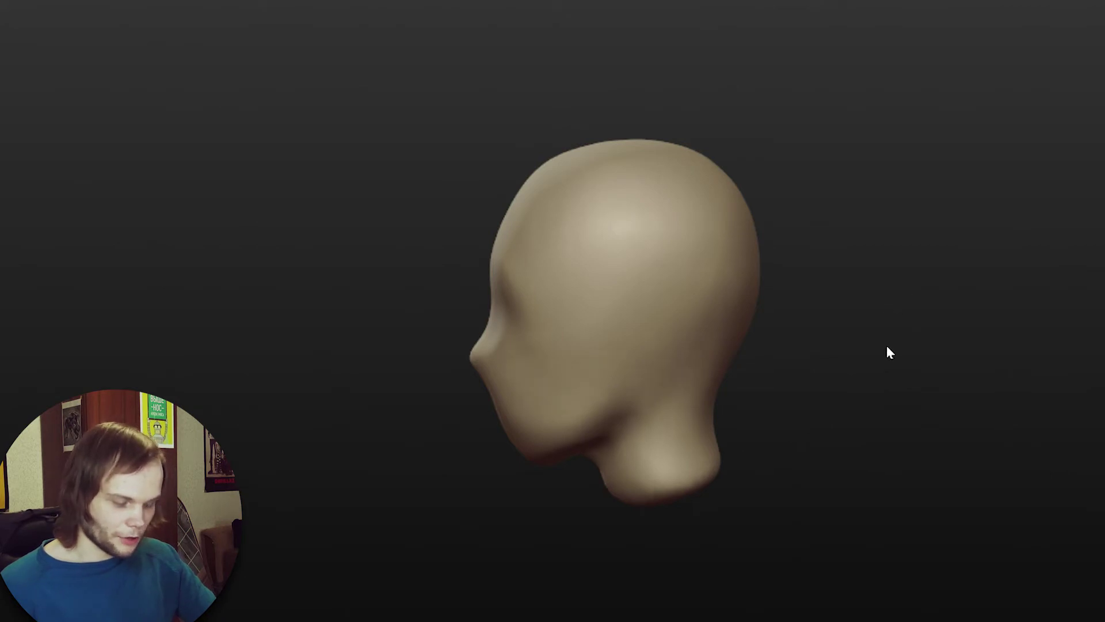
- Shape the neck base, chin and jawline with the Grab brush to follow the reference proportions
middle_click_drag(887, 351, 787, 361)
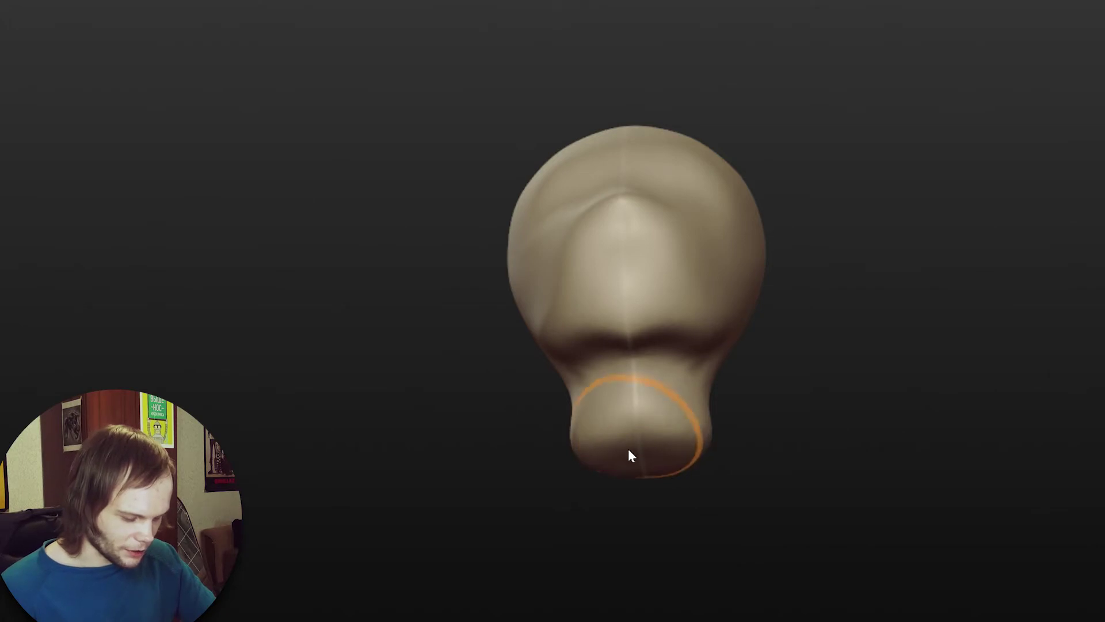
mouse_move(631, 447)
middle_mouse_down()
mouse_move(714, 476)
mouse_move(589, 518)
middle_mouse_up()
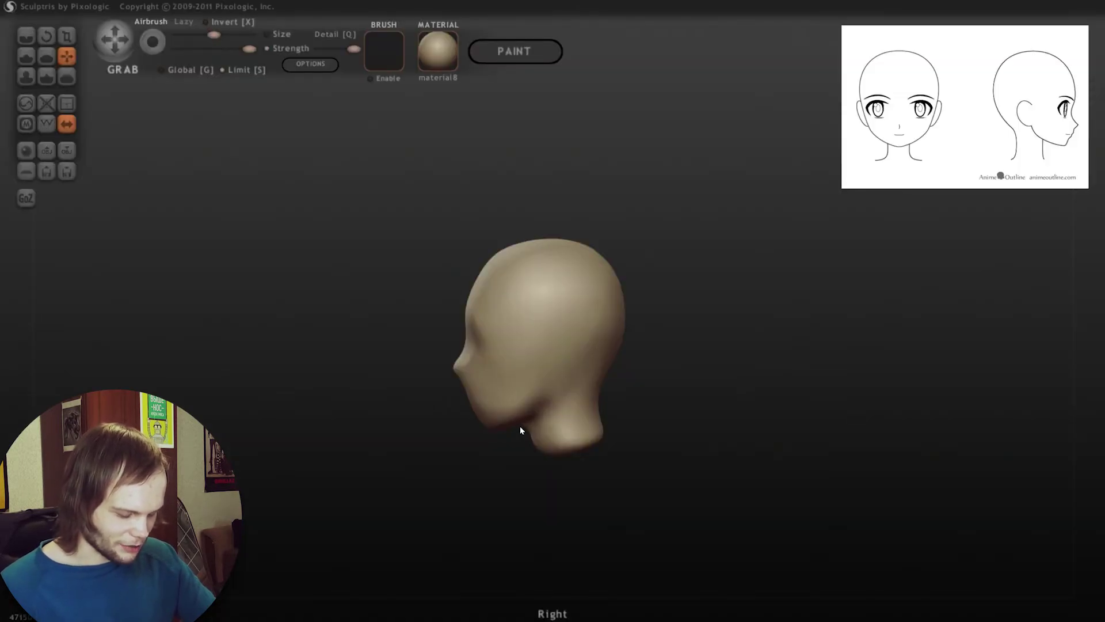
left_click(42, 76)
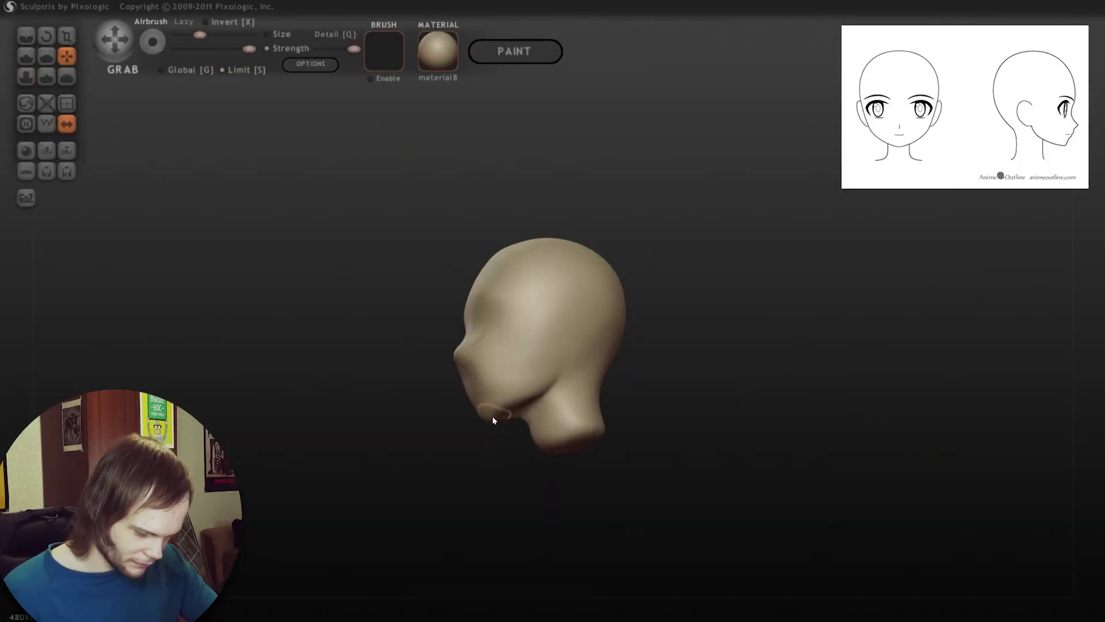
mouse_move(492, 415)
middle_mouse_down()
mouse_move(658, 333)
mouse_move(520, 383)
mouse_move(673, 407)
middle_mouse_up()
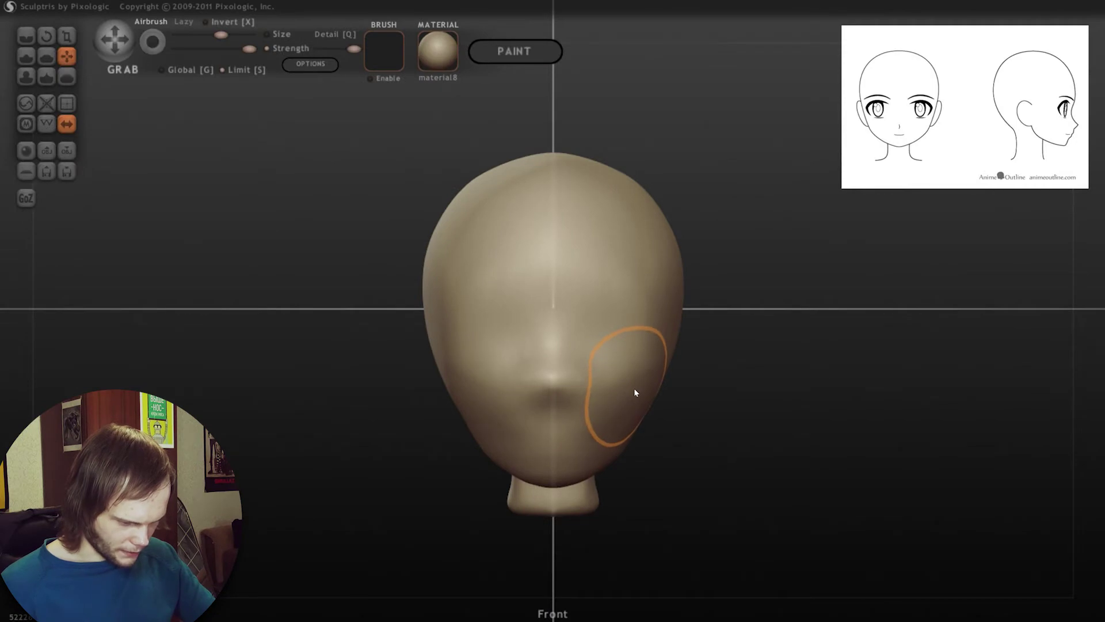
- Examine the proportions of the skull, jaw and neck from the front, side and raised angles
right_click_drag(638, 240, 755, 409)
scroll(677, 366, "down", 4)
right_click_drag(720, 329, 693, 404)
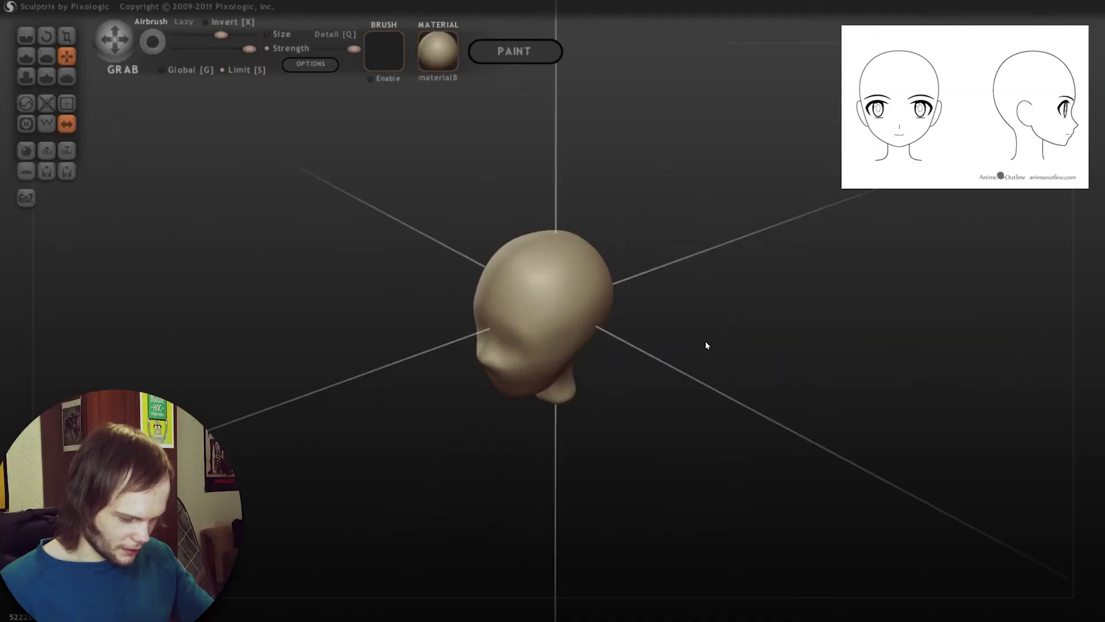
scroll(706, 340, "up", 5)
mouse_move(783, 403)
right_mouse_down()
mouse_move(747, 368)
mouse_move(743, 409)
mouse_move(719, 406)
right_mouse_up()
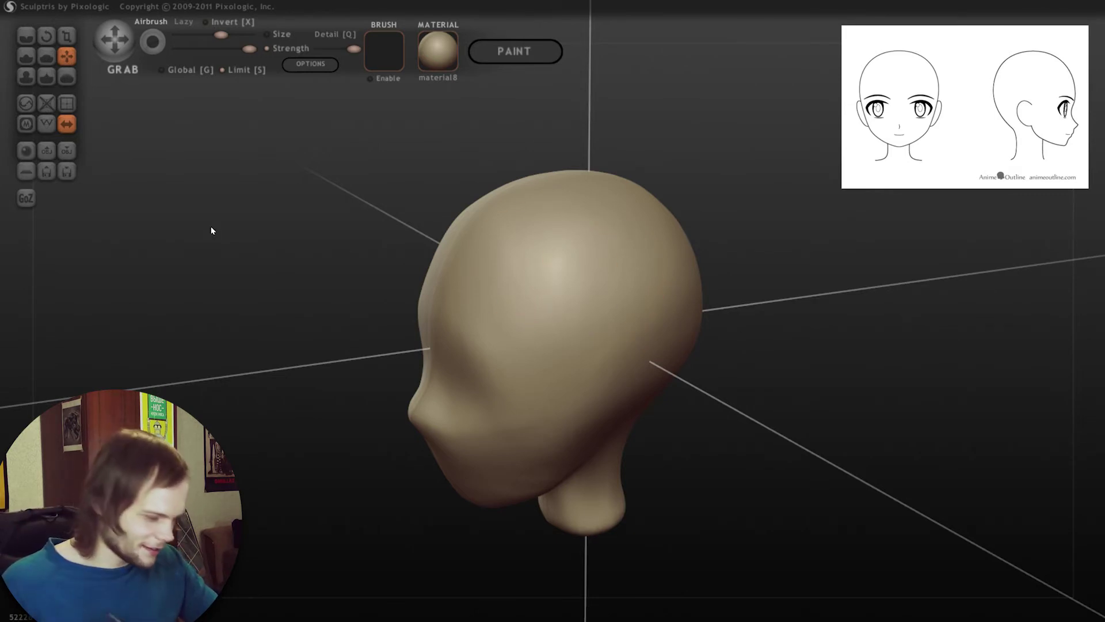
right_click_drag(688, 288, 792, 354)
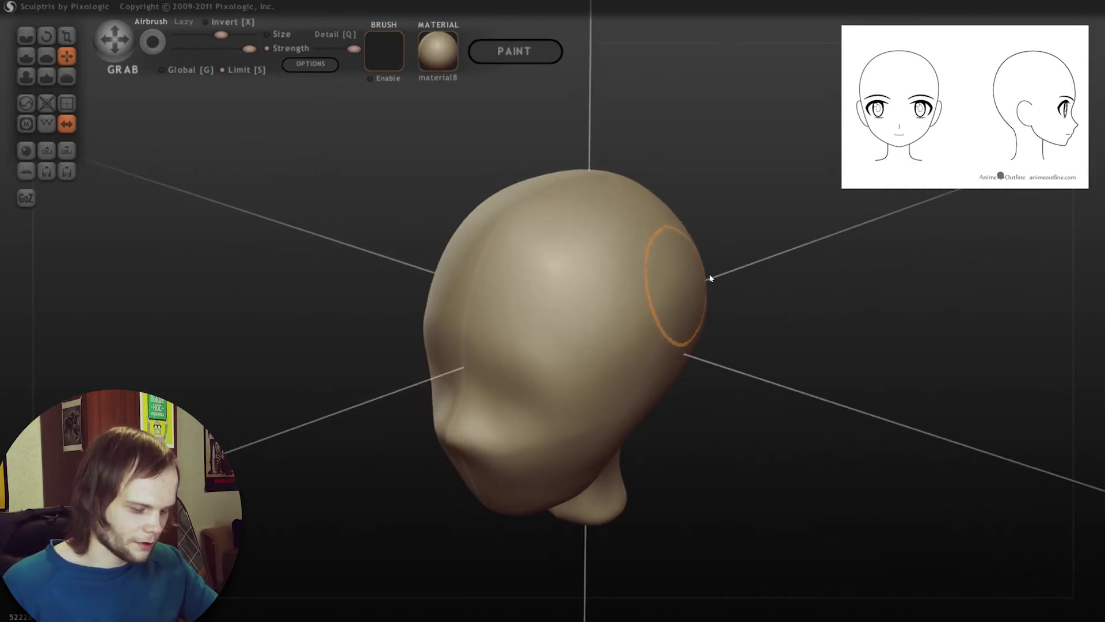
right_click_drag(727, 275, 755, 338)
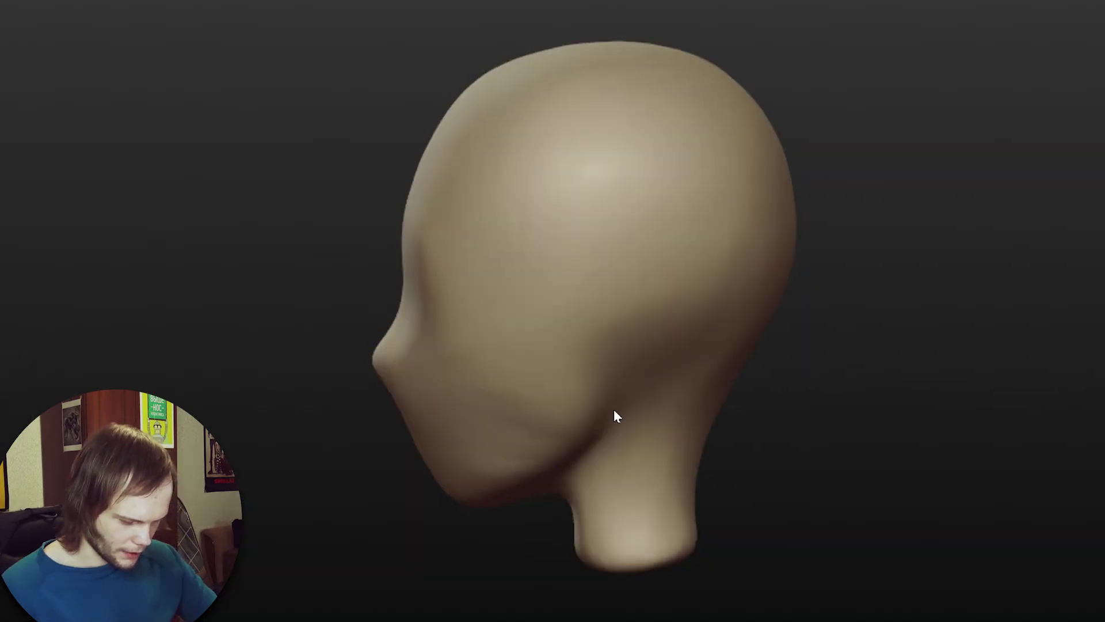
scroll(573, 401, "down", 2)
scroll(572, 406, "up", 5)
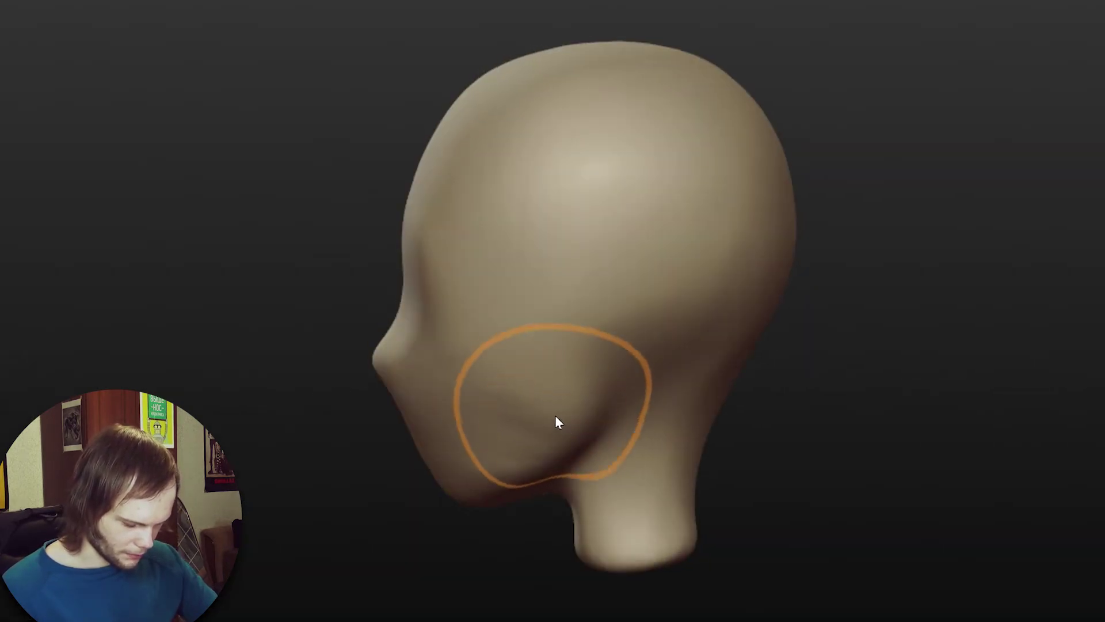
right_click_drag(555, 412, 523, 392)
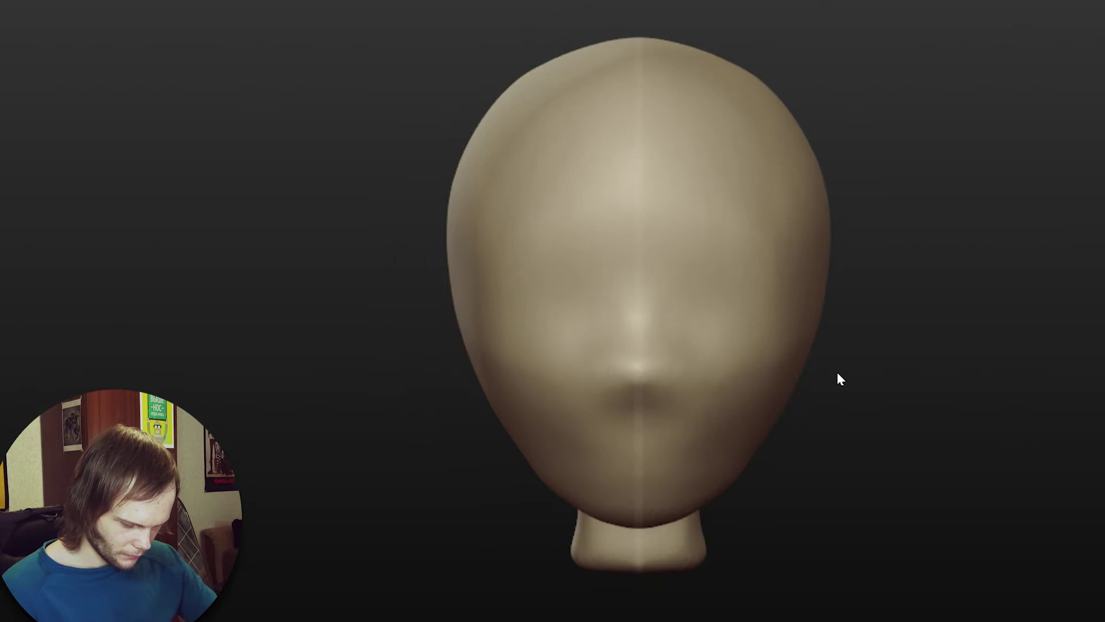
- Sculpt symmetrical round eyeballs set into recessed sockets on both sides of the nose with the Draw brush
mouse_move(837, 371)
right_mouse_down()
mouse_move(547, 434)
mouse_move(602, 458)
right_mouse_up()
left_click_drag(748, 242, 513, 99)
mouse_move(514, 98)
right_mouse_down()
mouse_move(588, 408)
mouse_move(742, 365)
mouse_move(615, 402)
mouse_move(754, 416)
right_mouse_up()
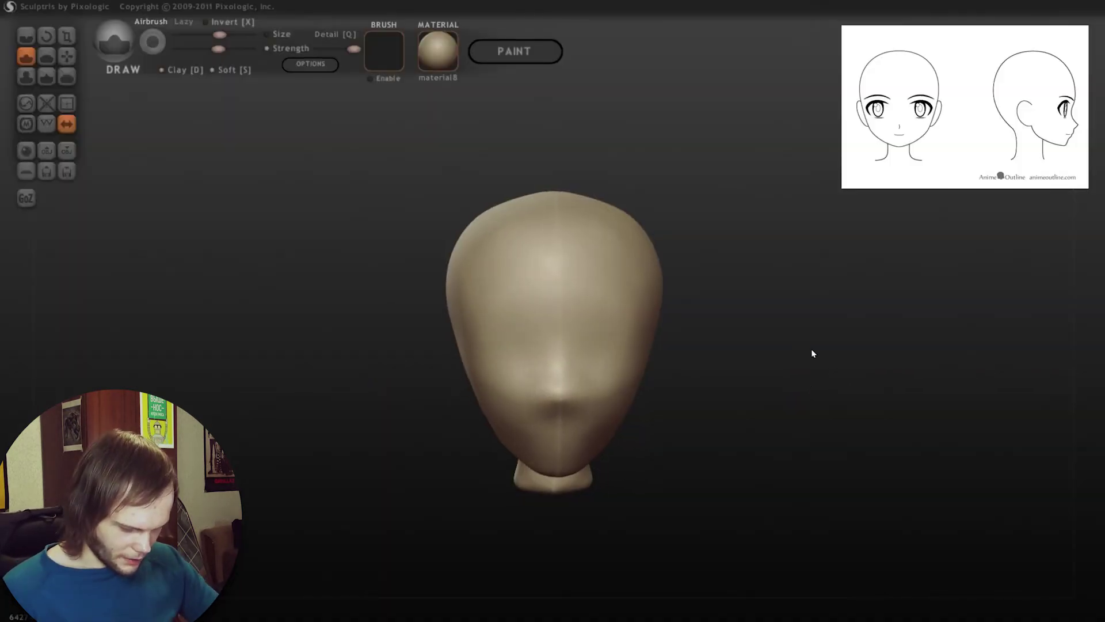
mouse_move(813, 353)
left_mouse_down()
mouse_move(700, 356)
mouse_move(700, 343)
mouse_move(612, 365)
mouse_move(722, 347)
mouse_move(713, 332)
left_mouse_up()
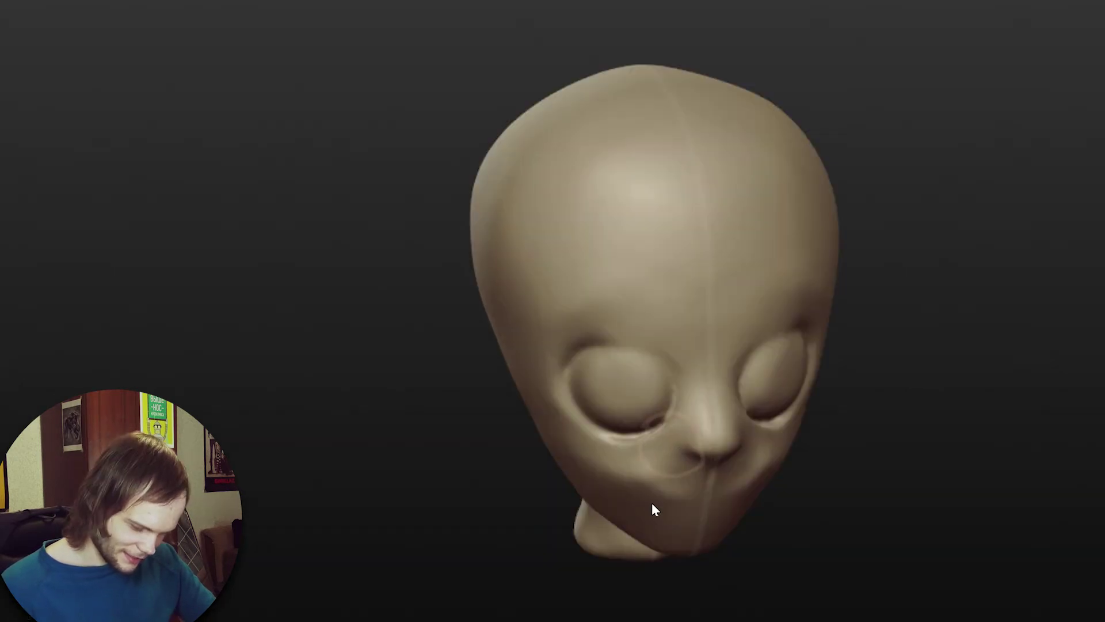
- Soften the eyeballs and socket edges and smooth the area beneath the nose
right_click_drag(652, 398, 756, 354)
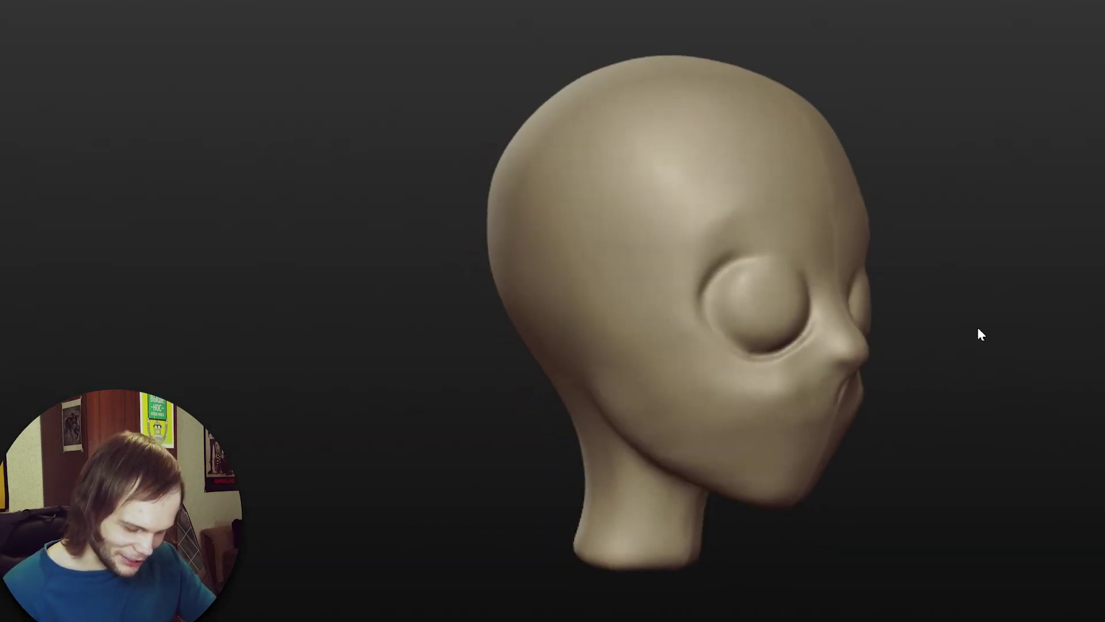
right_click_drag(978, 330, 896, 353)
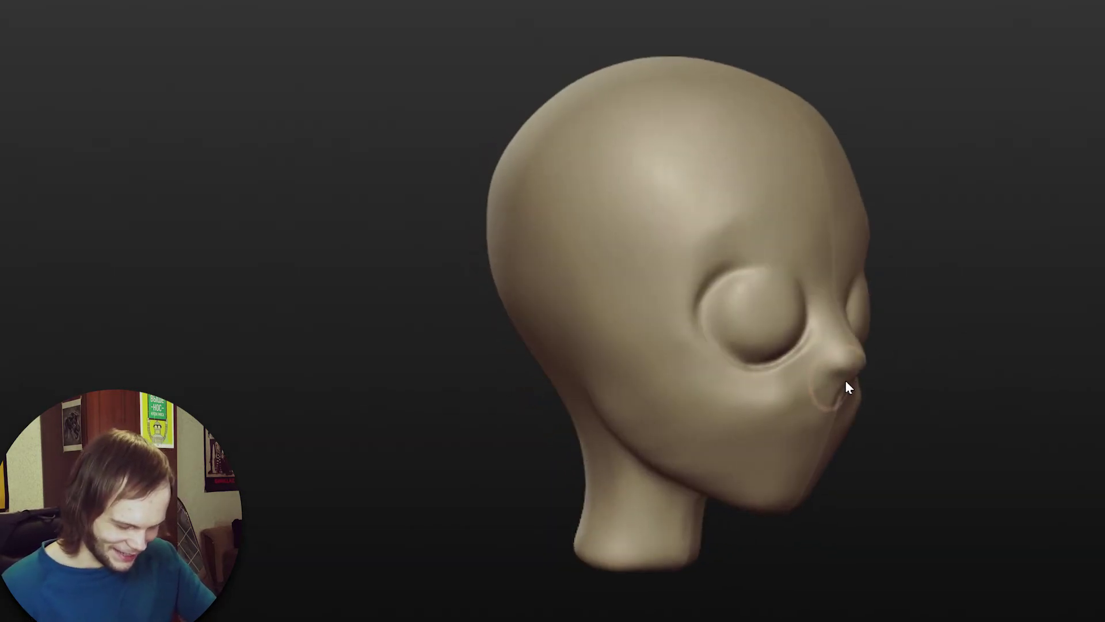
right_click_drag(847, 387, 771, 403)
right_click_drag(701, 421, 852, 301)
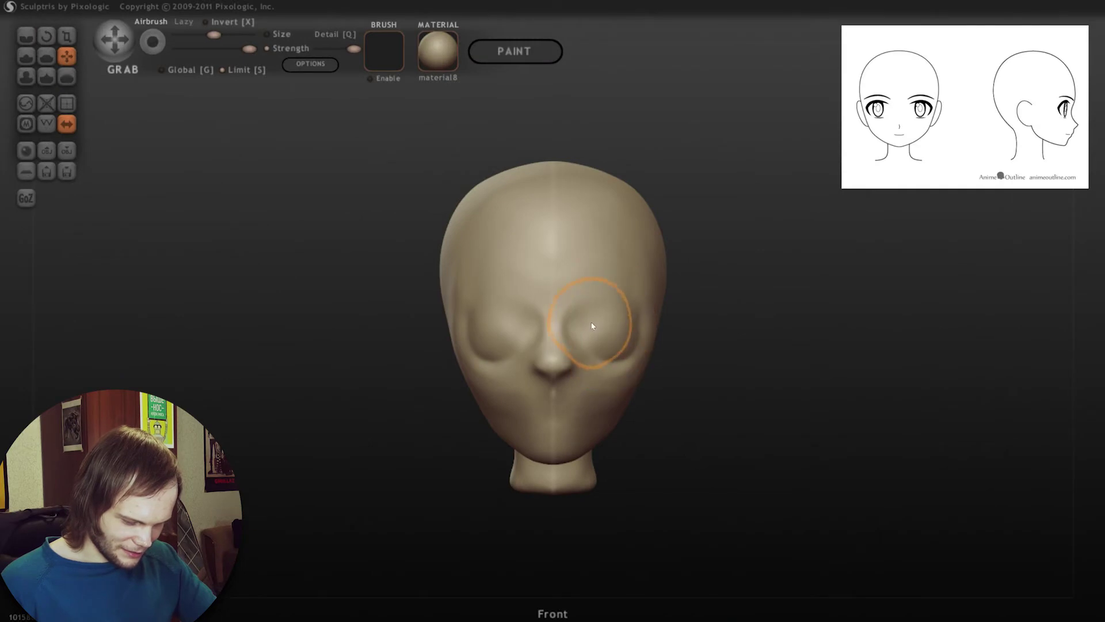
- Reshape the temples, cheeks and outer eye areas with the Grab brush from the front and side
left_click_drag(681, 340, 577, 343)
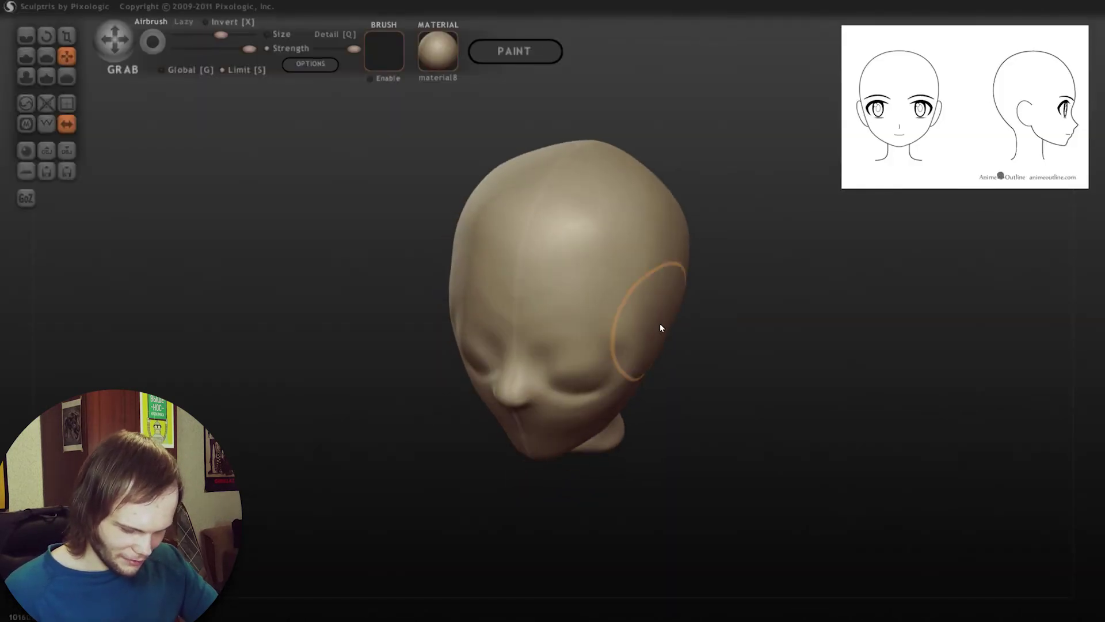
mouse_move(660, 323)
middle_mouse_down("shift")
mouse_move(513, 456)
mouse_move(513, 496)
middle_mouse_up("shift")
scroll(640, 374, "up", 3)
middle_click_drag(641, 374, 688, 275, "shift")
scroll(689, 275, "down", 3)
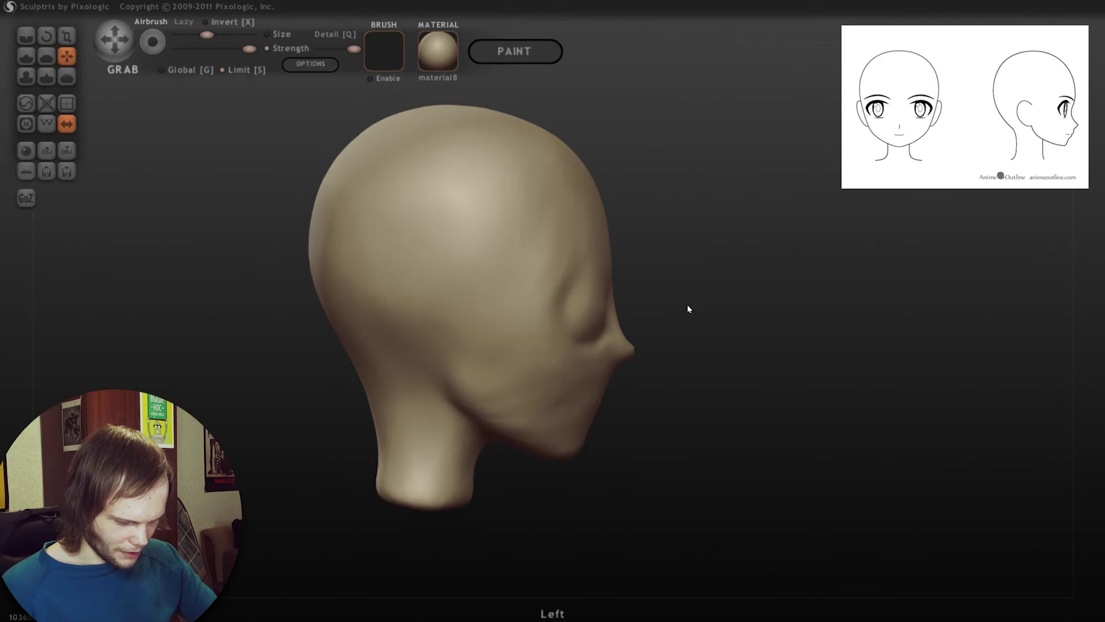
middle_click_drag(687, 309, 673, 333)
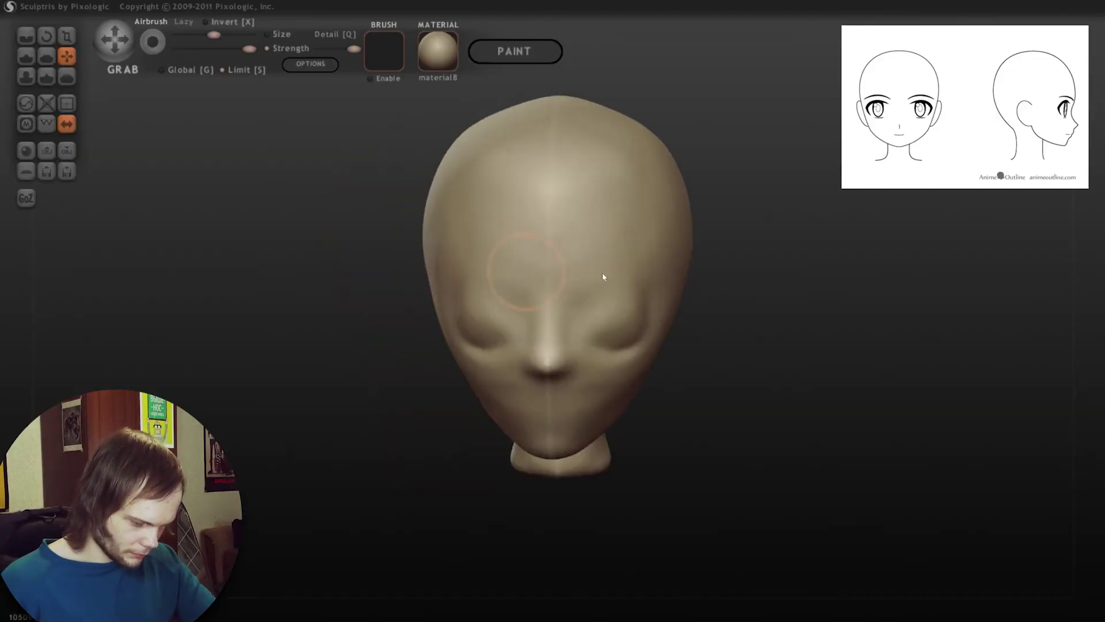
- Pull the nose tip lower in the side profile and flatten the eye area with the Grab brush
mouse_move(732, 289)
left_mouse_down()
mouse_move(571, 370)
mouse_move(490, 318)
left_mouse_up()
key("bracketright")
key("bracketright")
key("bracketright")
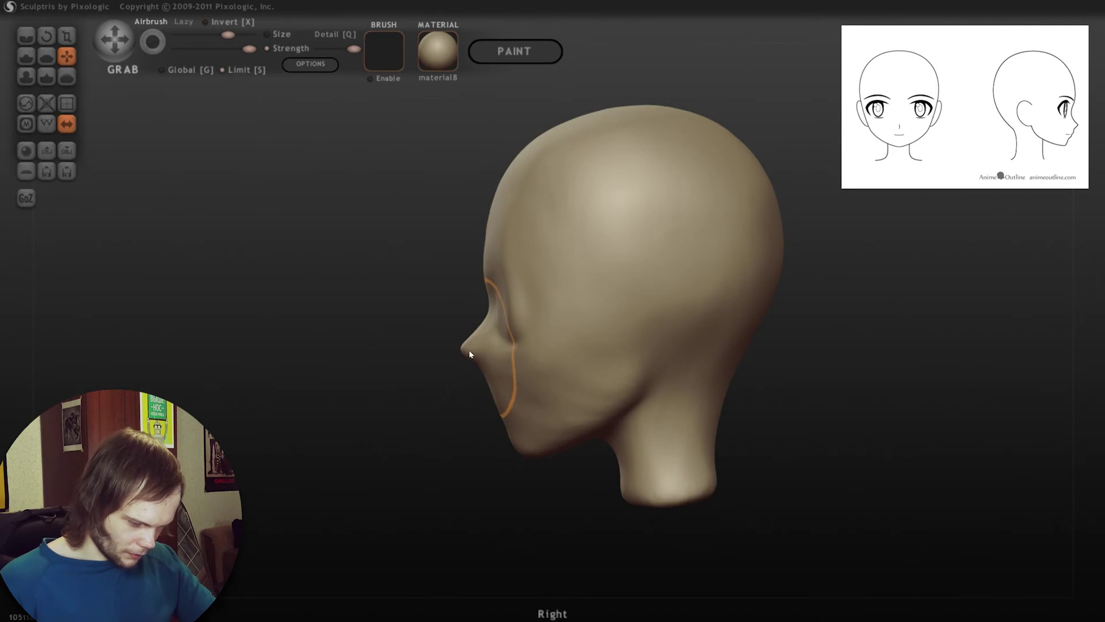
mouse_move(473, 362)
left_mouse_down()
mouse_move(475, 373)
mouse_move(482, 362)
left_mouse_up()
key("bracketleft")
key("bracketleft")
key("bracketleft")
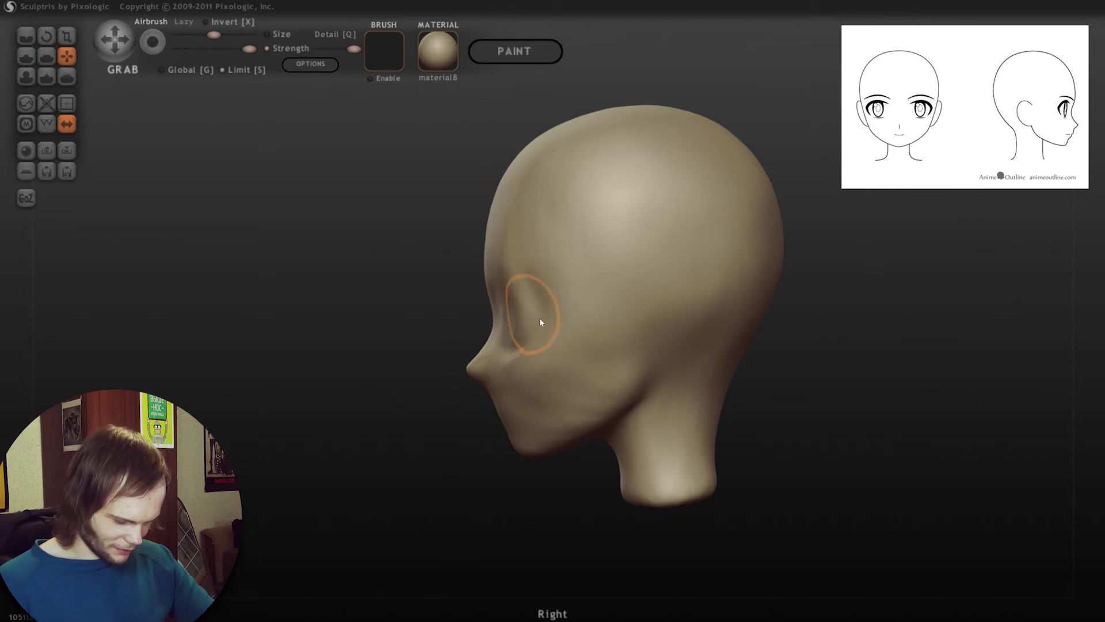
- Adjust the cheek contour with the Grab brush and carve a brow crease above each eye socket
key("bracketright")
key("bracketright")
key("bracketright")
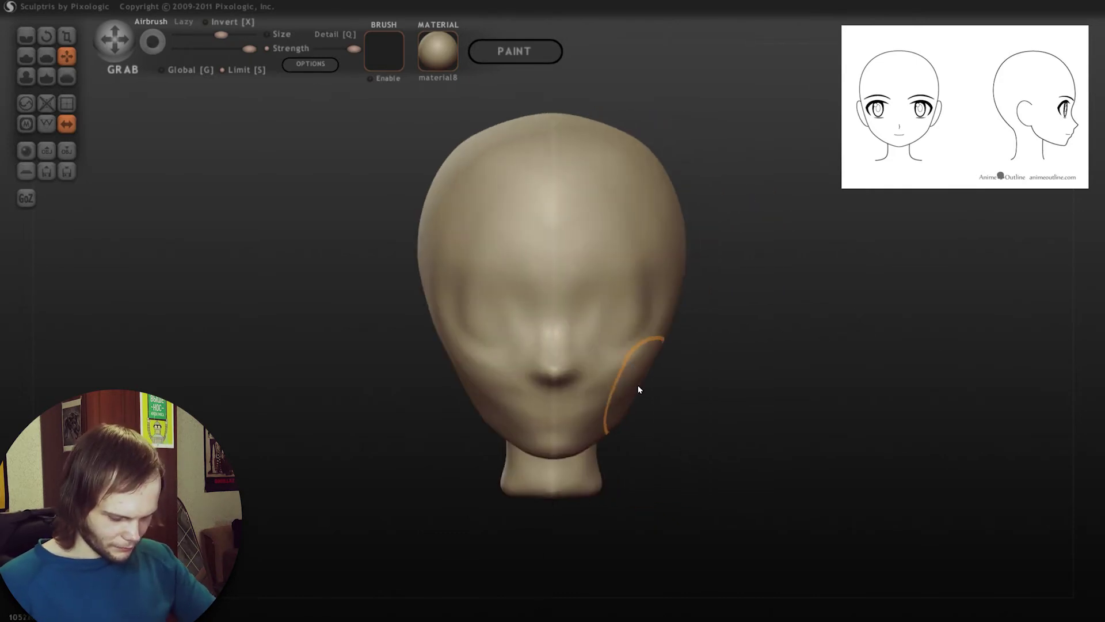
left_click_drag(818, 387, 736, 377)
key("bracketleft")
key("bracketleft")
key("bracketleft")
mouse_move(470, 361)
left_mouse_down()
mouse_move(561, 361)
mouse_move(622, 316)
mouse_move(533, 326)
mouse_move(661, 296)
mouse_move(624, 269)
mouse_move(717, 343)
mouse_move(735, 338)
mouse_move(730, 362)
mouse_move(671, 338)
mouse_move(687, 348)
left_mouse_up()
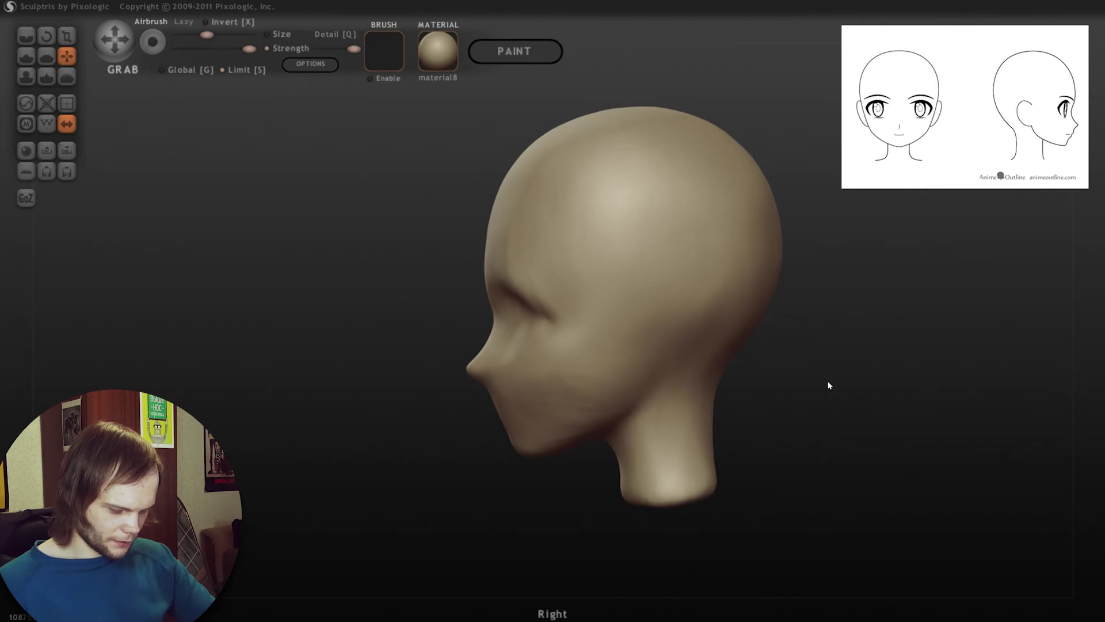
- Show the wireframe and lower the head's mesh density by applying Reduce Selected repeatedly
left_click_drag(828, 385, 956, 371)
left_click_drag(831, 377, 794, 374)
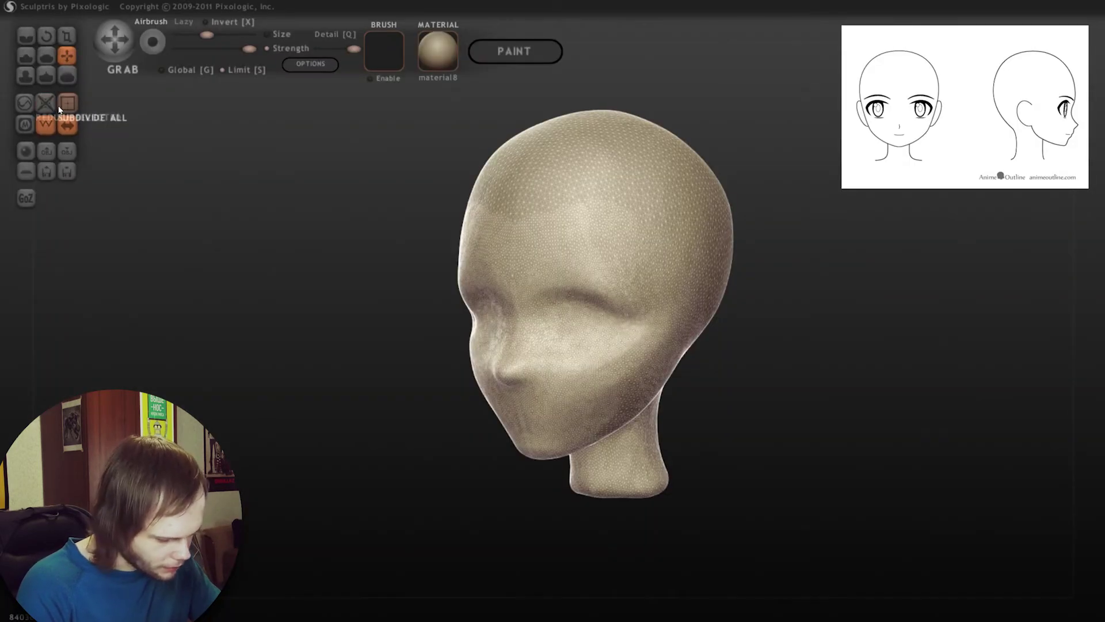
left_click(46, 105)
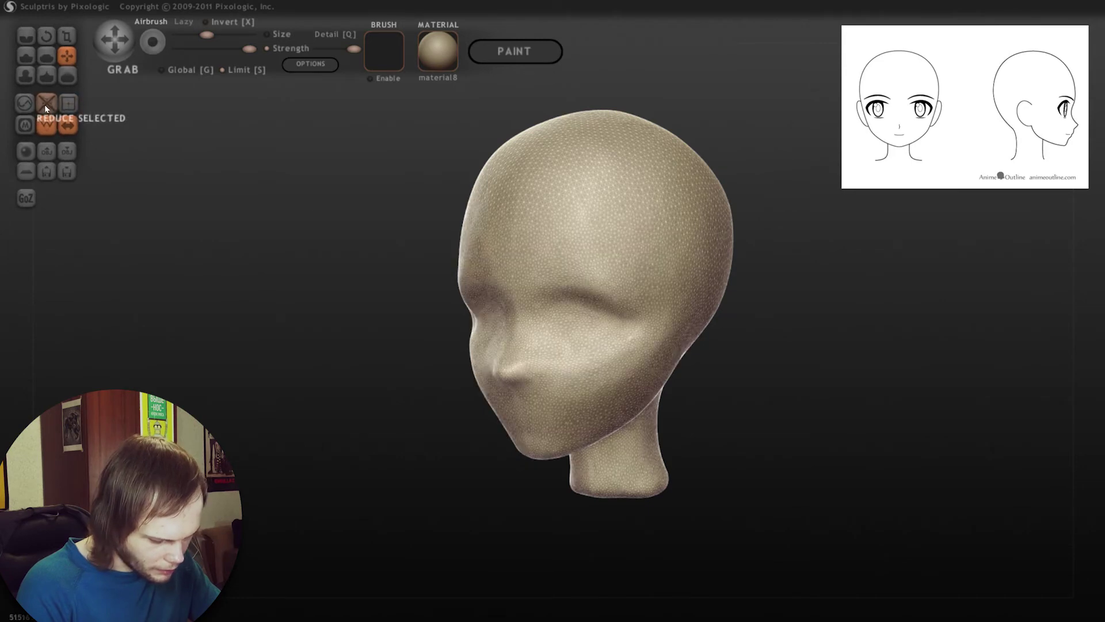
left_click(45, 104)
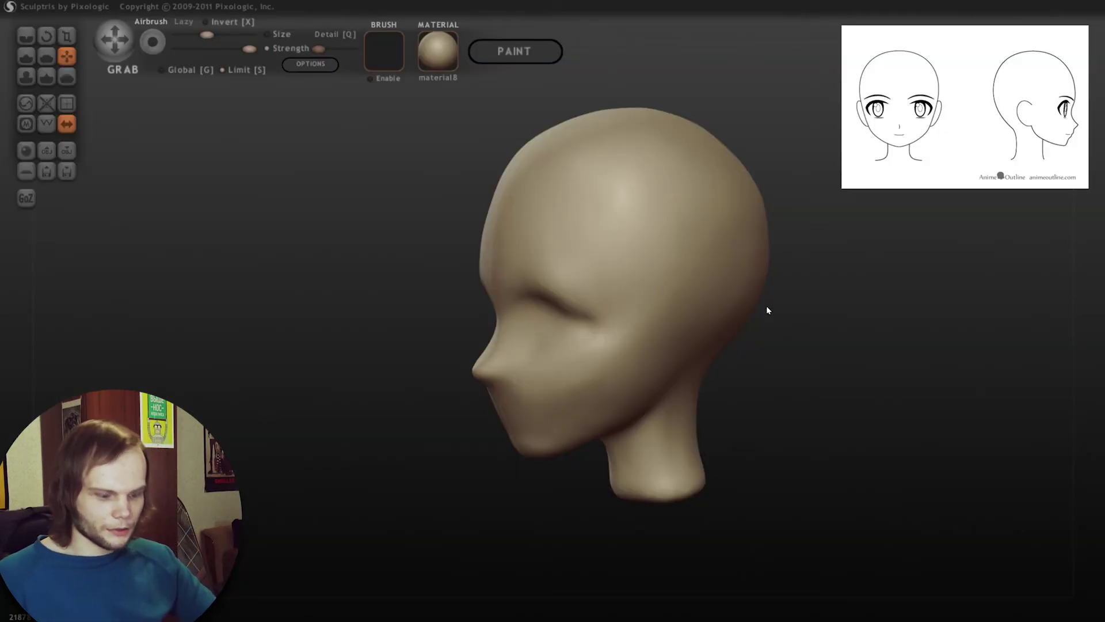
- Try stretching the mesh at the temple with the Grab brush in wireframe view and undo the strokes
key("w")
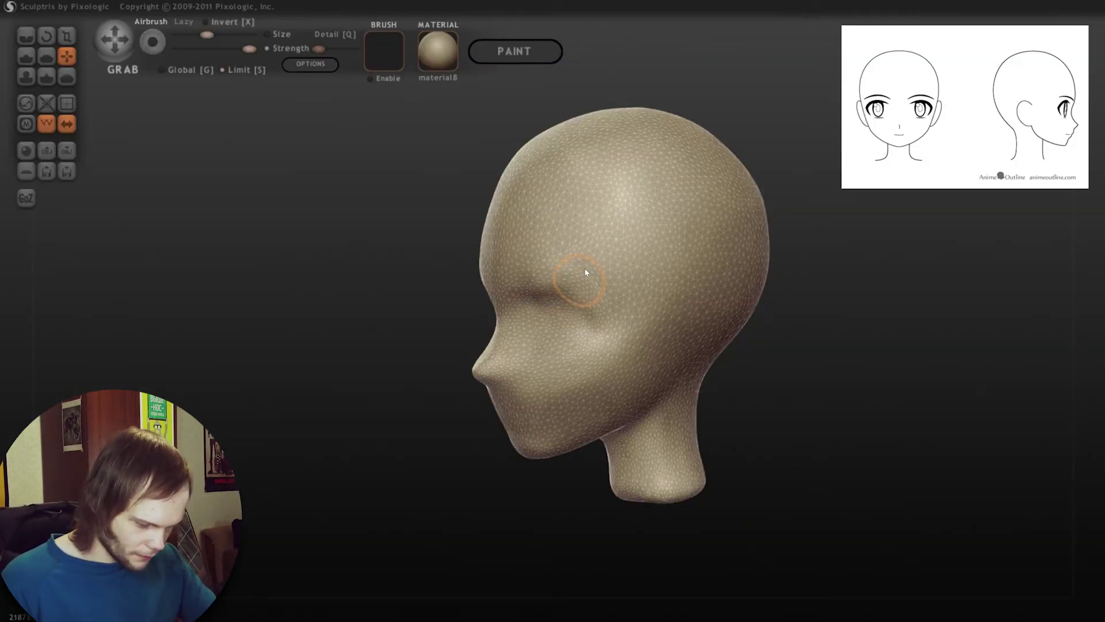
key("s")
left_click_drag(621, 237, 674, 202)
left_click_drag(646, 259, 641, 354)
key("ctrl+z")
key("ctrl+z")
mouse_move(654, 243)
left_mouse_down()
mouse_move(686, 271)
mouse_move(599, 357)
mouse_move(645, 191)
left_mouse_up()
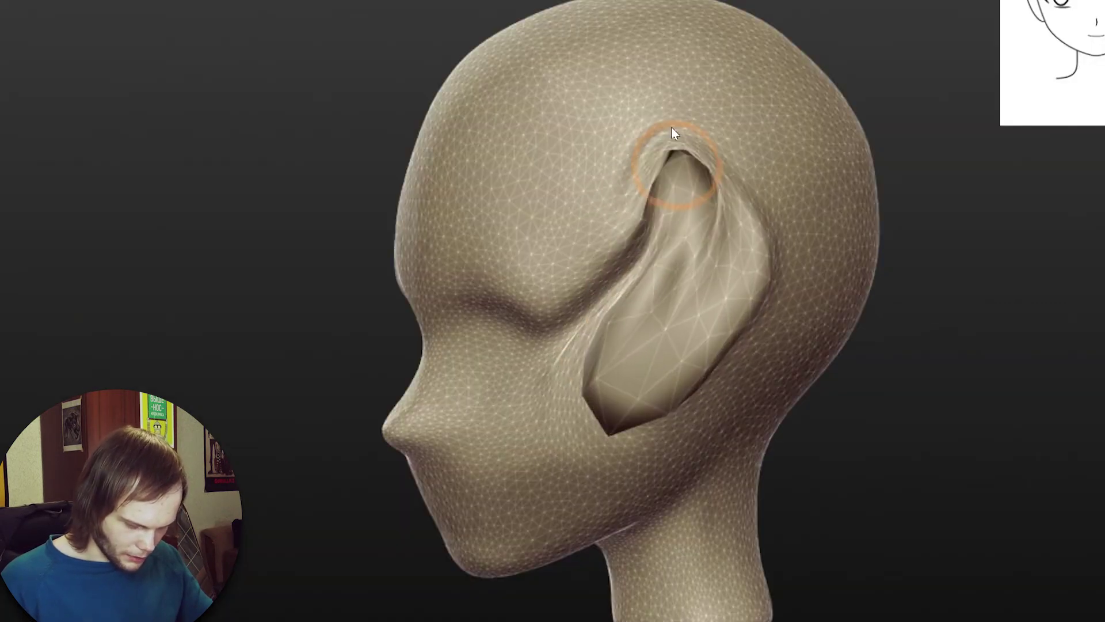
mouse_move(674, 133)
left_mouse_down()
mouse_move(525, 323)
mouse_move(530, 454)
mouse_move(666, 493)
mouse_move(790, 273)
mouse_move(699, 85)
mouse_move(771, 130)
mouse_move(801, 326)
mouse_move(550, 284)
mouse_move(575, 401)
mouse_move(754, 493)
mouse_move(1077, 481)
left_mouse_up()
key("ctrl+z")
mouse_move(577, 135)
left_mouse_down()
mouse_move(469, 264)
mouse_move(603, 377)
mouse_move(565, 414)
mouse_move(584, 369)
left_mouse_up()
key("ctrl+z")
mouse_move(720, 271)
left_mouse_down()
mouse_move(515, 228)
mouse_move(727, 181)
mouse_move(665, 268)
mouse_move(676, 360)
left_mouse_up()
key("ctrl+z")
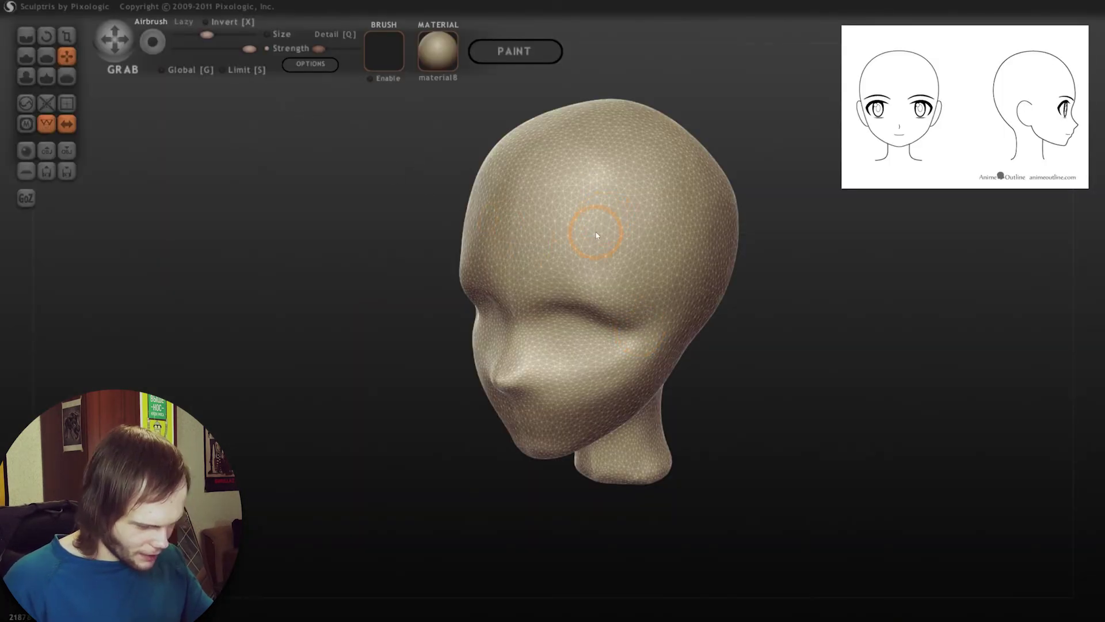
- Try further Grab pulls on the forehead and the side of the skull, undoing the pulls
key("d")
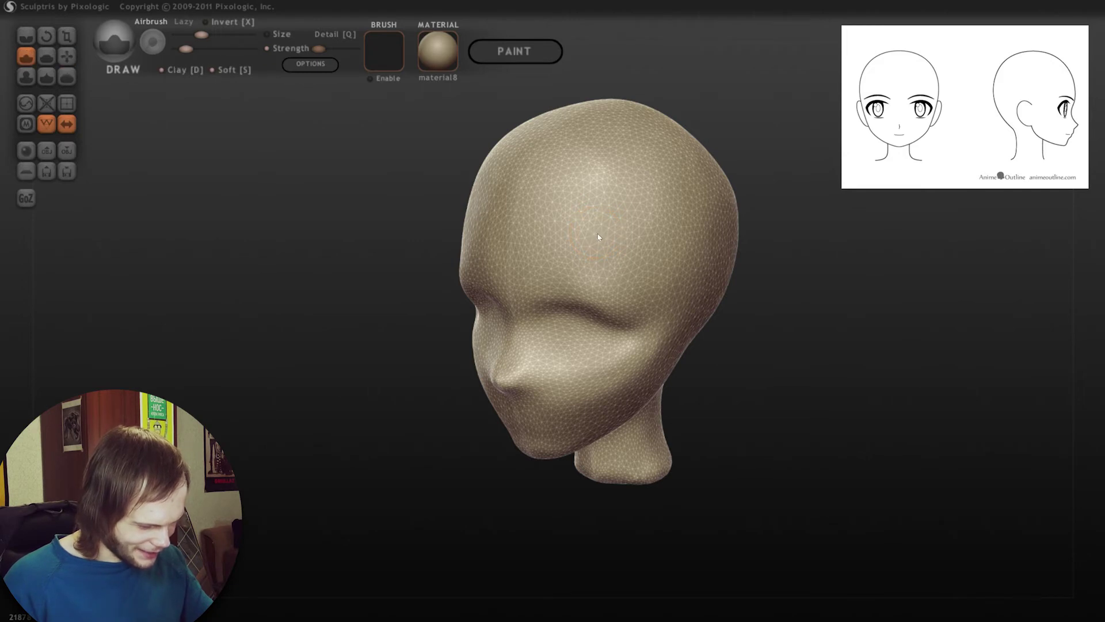
key("g")
left_click_drag(592, 252, 668, 187)
key("ctrl+z")
left_click_drag(626, 291, 657, 208)
left_click_drag(735, 163, 823, 371)
key("ctrl+z")
mouse_move(641, 265)
left_mouse_down()
mouse_move(872, 346)
mouse_move(659, 247)
mouse_move(769, 276)
mouse_move(846, 324)
left_mouse_up()
key("ctrl+z")
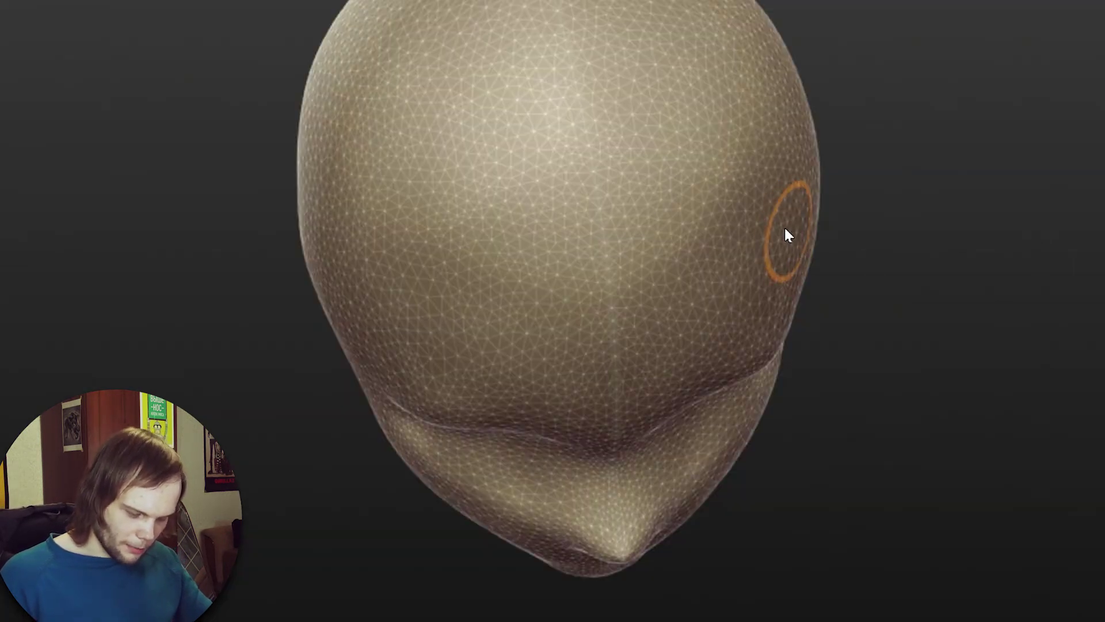
- Try pulling a symmetric pair of horns out of the skull with the Grab brush and remove them again
mouse_move(658, 240)
left_mouse_down()
mouse_move(835, 296)
mouse_move(840, 311)
left_mouse_up()
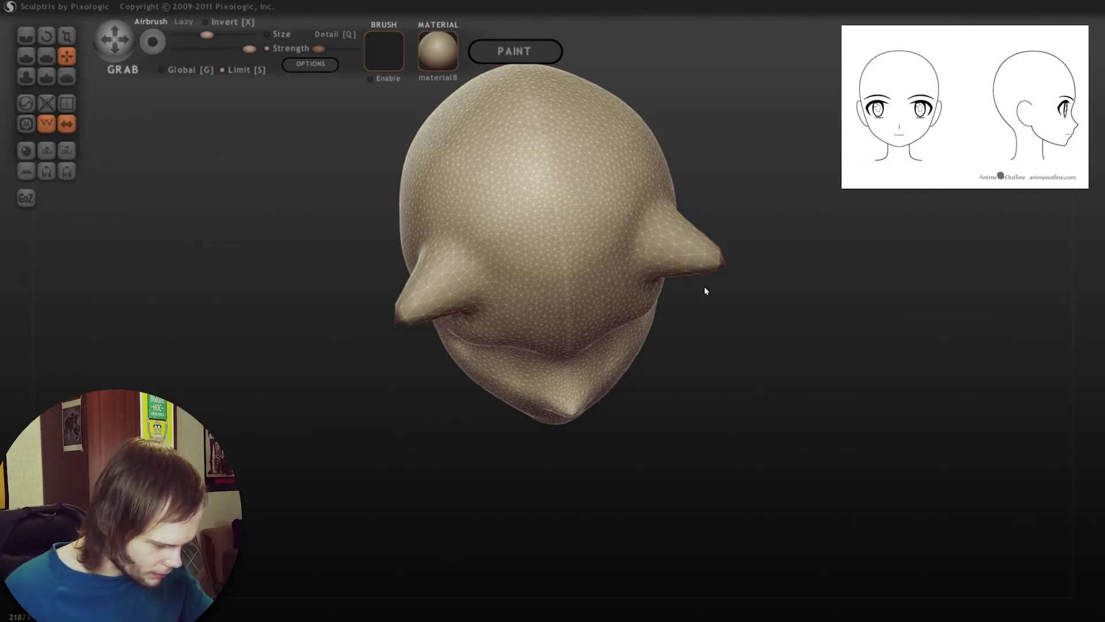
key("ctrl+z")
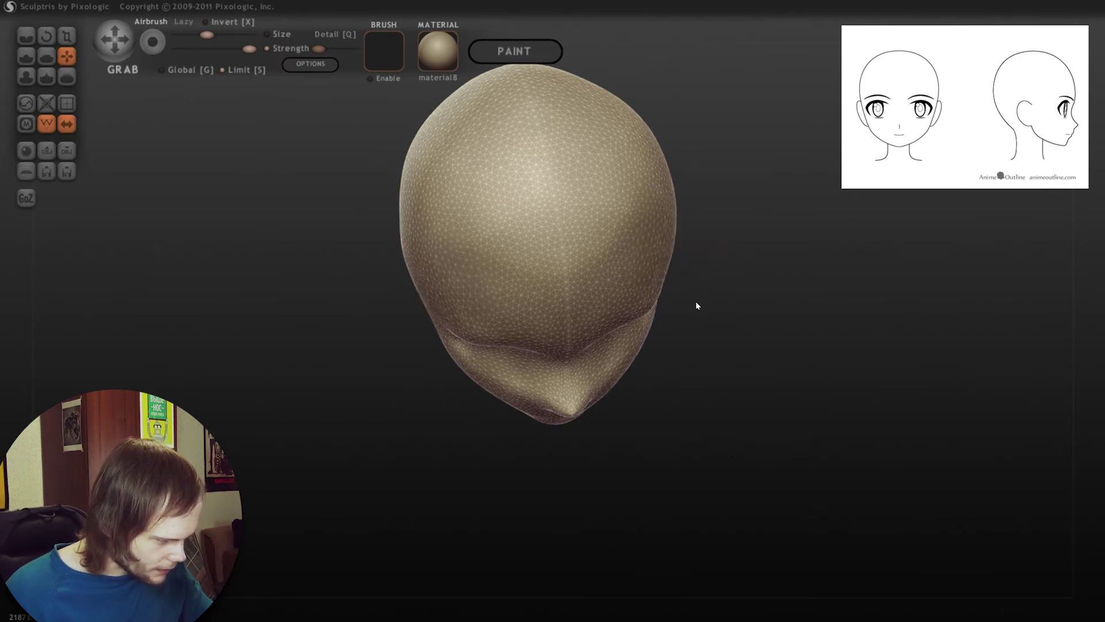
right_click_drag(626, 255, 560, 202)
key("ctrl+y")
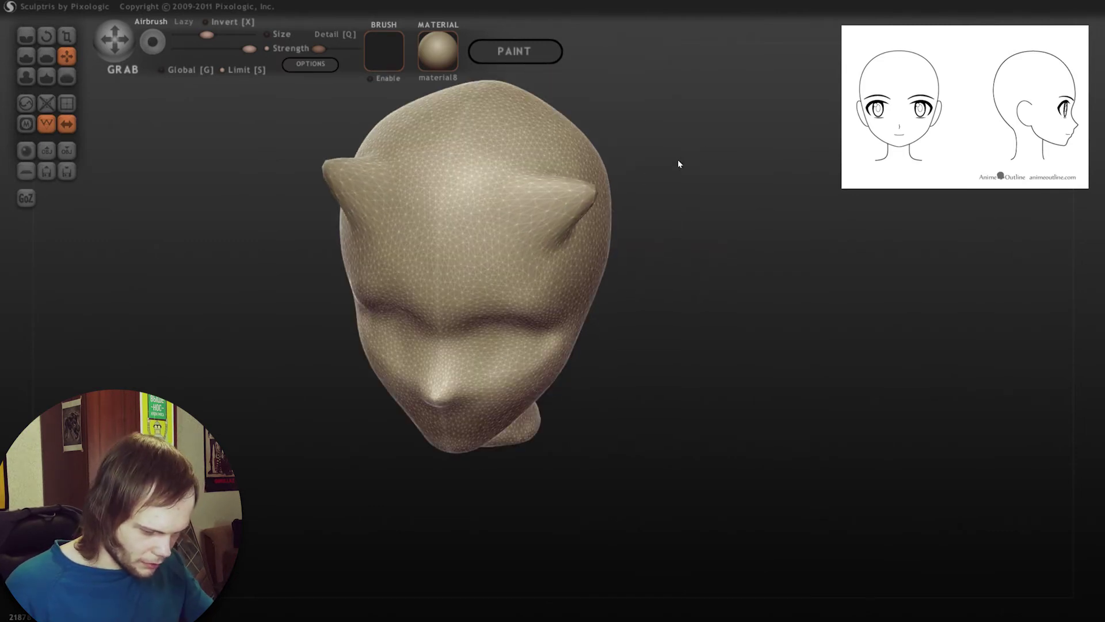
mouse_move(666, 232)
left_mouse_down()
mouse_move(599, 190)
mouse_move(501, 217)
mouse_move(432, 264)
mouse_move(464, 345)
mouse_move(567, 311)
left_mouse_up()
mouse_move(749, 290)
left_mouse_down()
mouse_move(734, 262)
mouse_move(678, 245)
left_mouse_up()
key("w")
left_click_drag(593, 229, 749, 243)
mouse_move(749, 246)
right_mouse_down()
mouse_move(718, 278)
mouse_move(686, 264)
mouse_move(666, 220)
mouse_move(759, 243)
right_mouse_up()
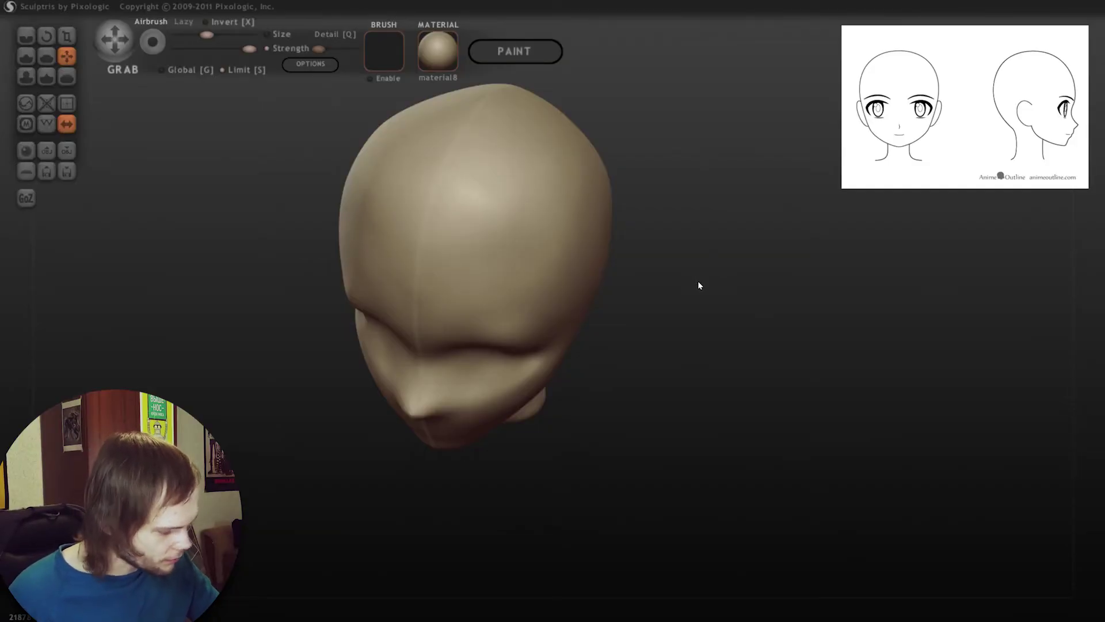
- Examine the smooth head shape from above, the front and below
mouse_move(670, 253)
right_mouse_down()
mouse_move(656, 229)
mouse_move(686, 237)
mouse_move(523, 345)
mouse_move(600, 307)
mouse_move(571, 302)
mouse_move(691, 321)
mouse_move(518, 336)
right_mouse_up()
key("w")
key("w")
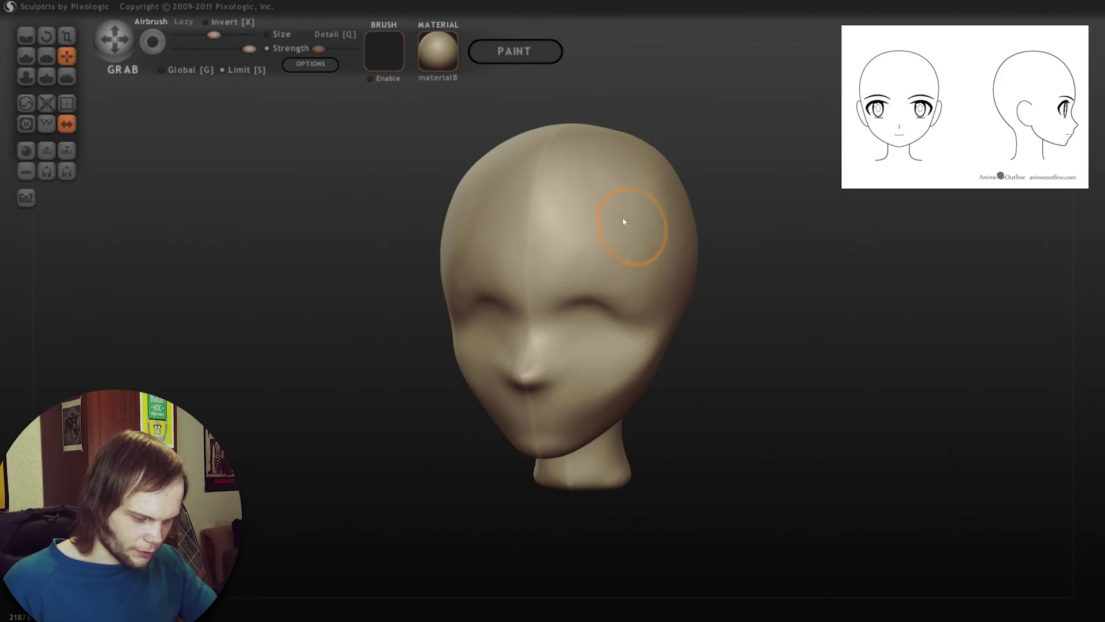
mouse_move(666, 239)
right_mouse_down()
mouse_move(646, 286)
mouse_move(671, 189)
right_mouse_up()
right_click_drag(773, 265, 641, 197)
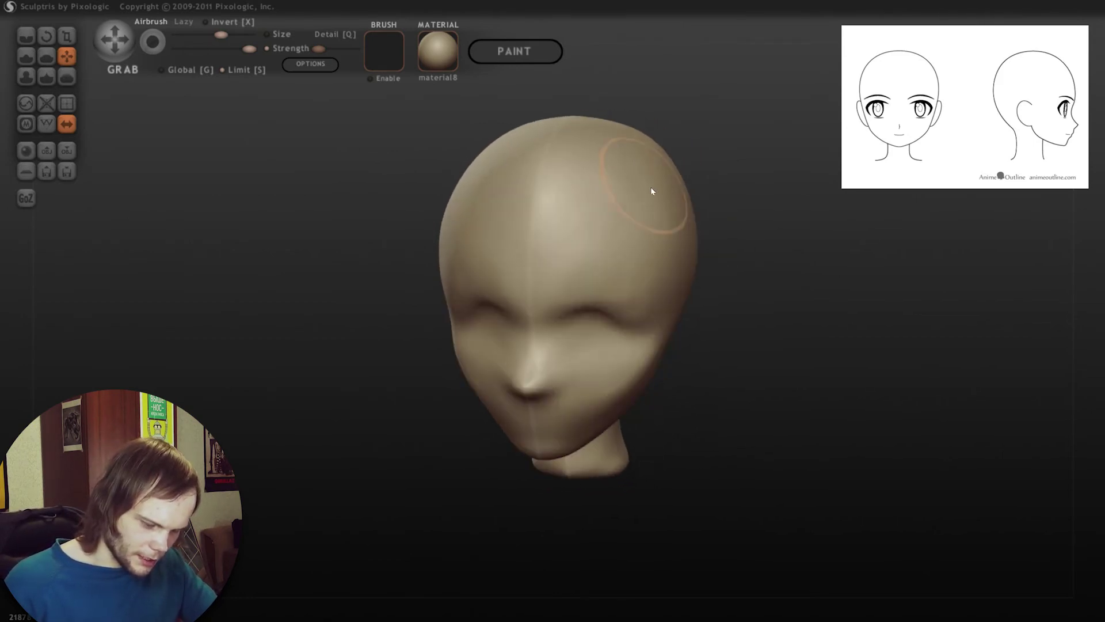
right_click_drag(738, 331, 378, 442)
scroll(378, 442, "up", 2)
mouse_move(323, 348)
right_mouse_down("shift")
mouse_move(859, 323)
mouse_move(884, 349)
mouse_move(444, 330)
mouse_move(590, 392)
right_mouse_up("shift")
- Carve creases around the sides of the nose tip with a smaller Crease brush
left_click(26, 56)
left_click(26, 37)
right_click_drag(771, 403, 630, 346)
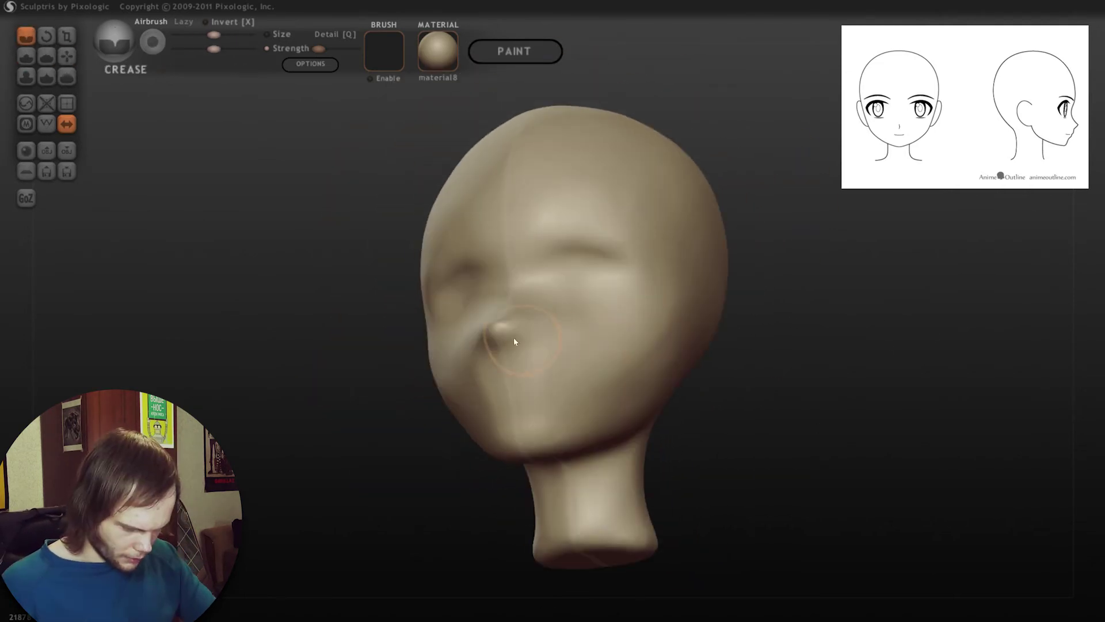
key("bracketleft")
left_click_drag(524, 325, 520, 340)
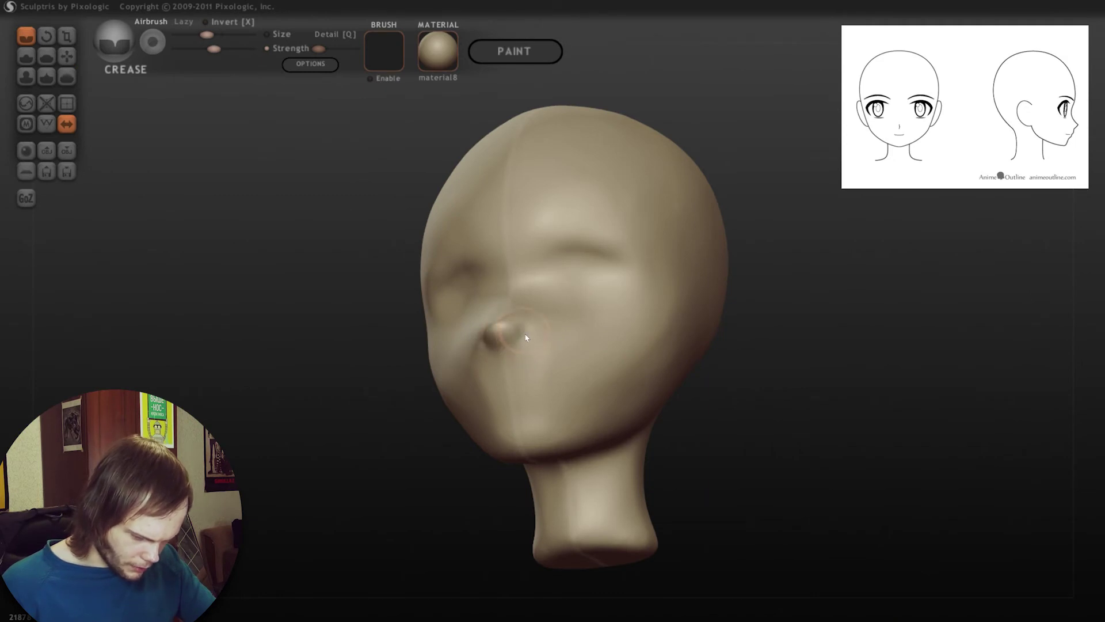
right_click_drag(511, 350, 678, 380)
mouse_move(608, 382)
right_mouse_down()
mouse_move(578, 390)
mouse_move(632, 371)
right_mouse_up()
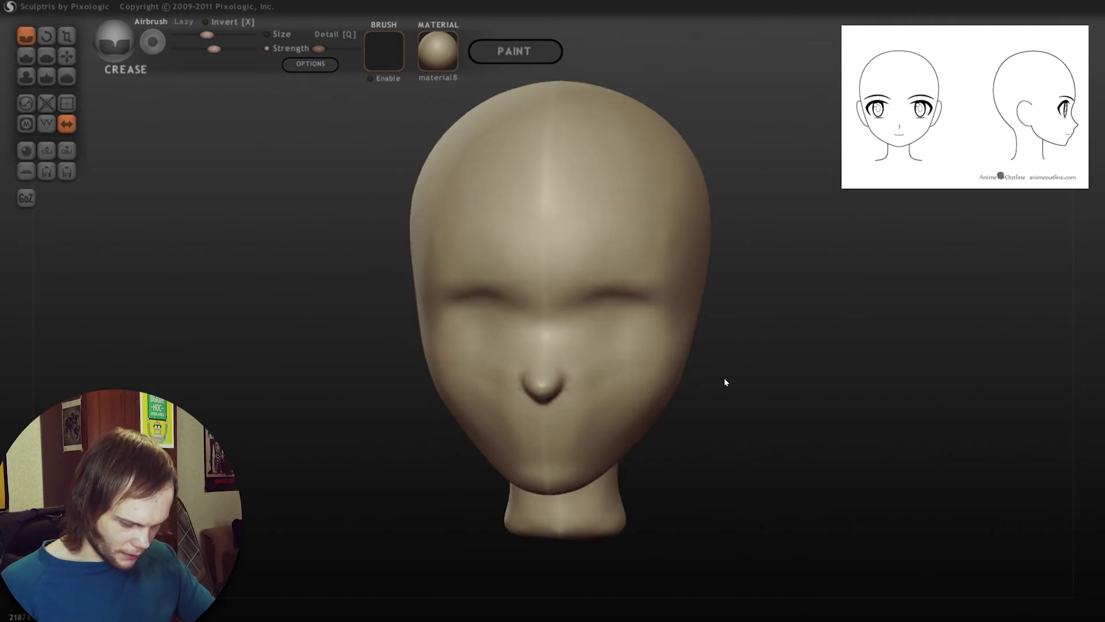
right_click_drag(738, 372, 685, 378)
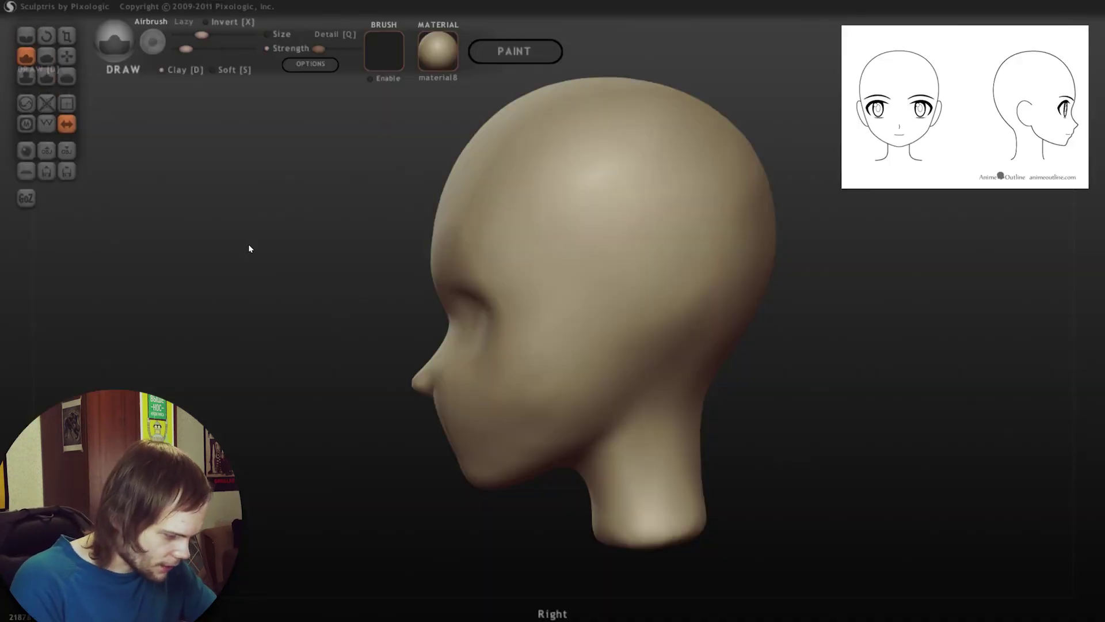
- Refine the nose and skull profile from the side with the Grab brush
key("g")
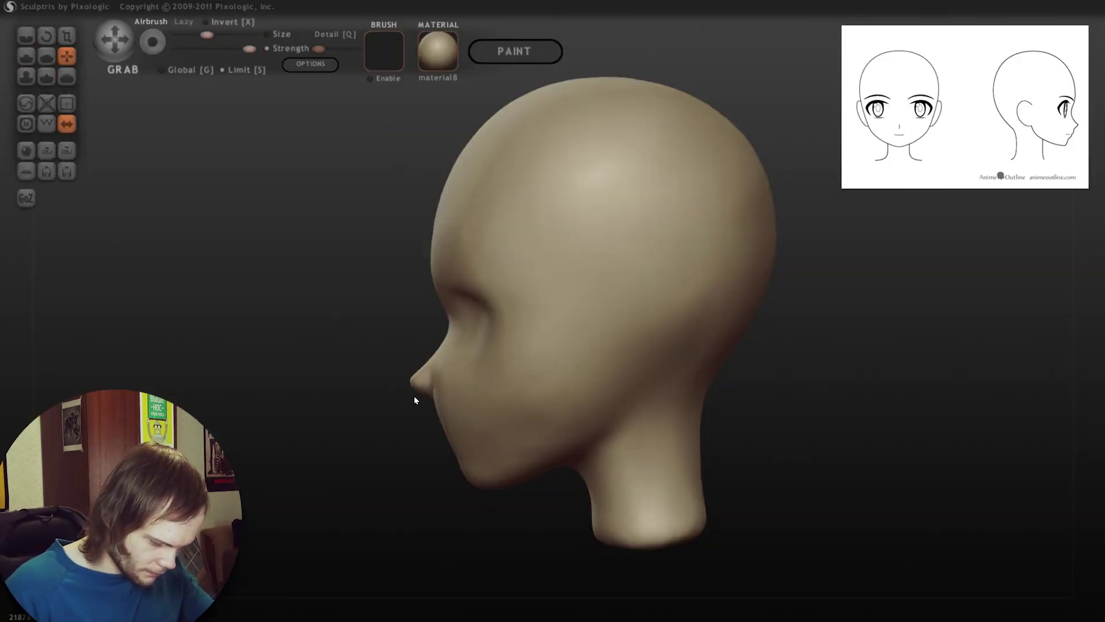
left_click_drag(371, 471, 531, 447)
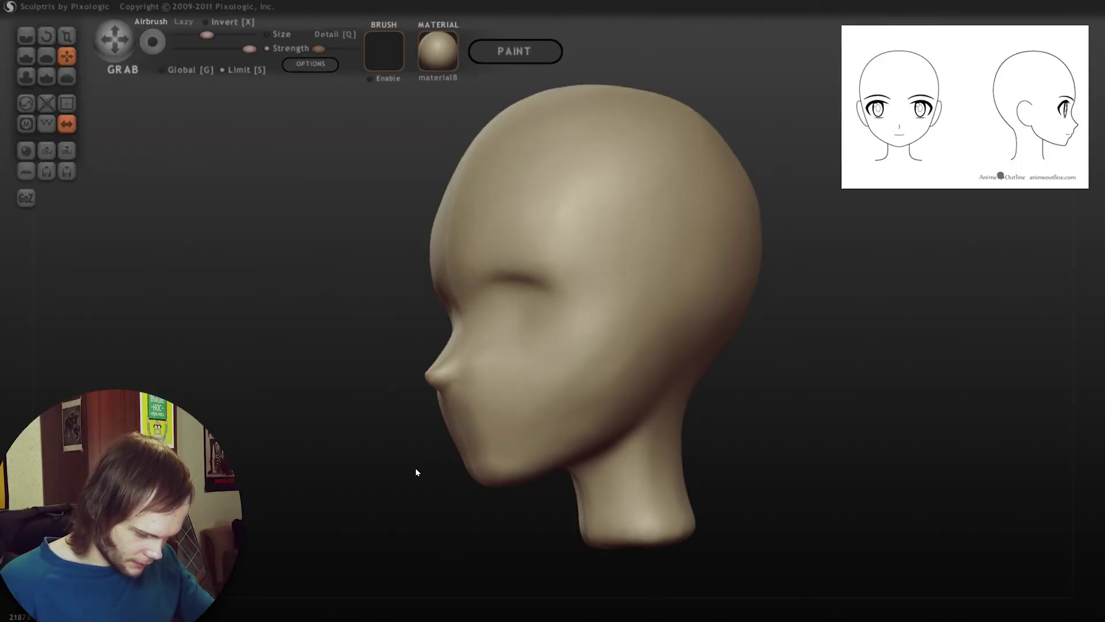
left_click_drag(434, 475, 416, 385, "shift")
left_click_drag(723, 171, 712, 176)
mouse_move(766, 326)
left_mouse_down()
mouse_move(851, 329)
mouse_move(720, 329)
left_mouse_up()
left_click_drag(144, 172, 242, 171)
- Try carving a wide mouth line below the nose with the Crease brush at maximum detail and undo it
key("1")
left_click_drag(789, 325, 733, 325)
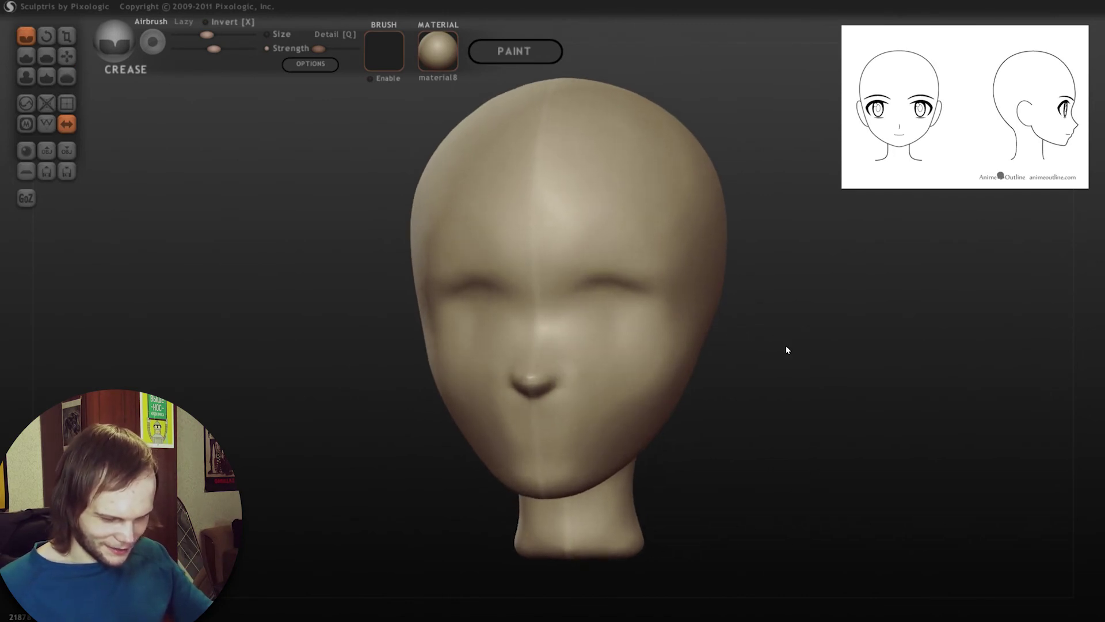
scroll(791, 340, "up", 3)
right_click_drag(533, 387, 594, 404, "shift")
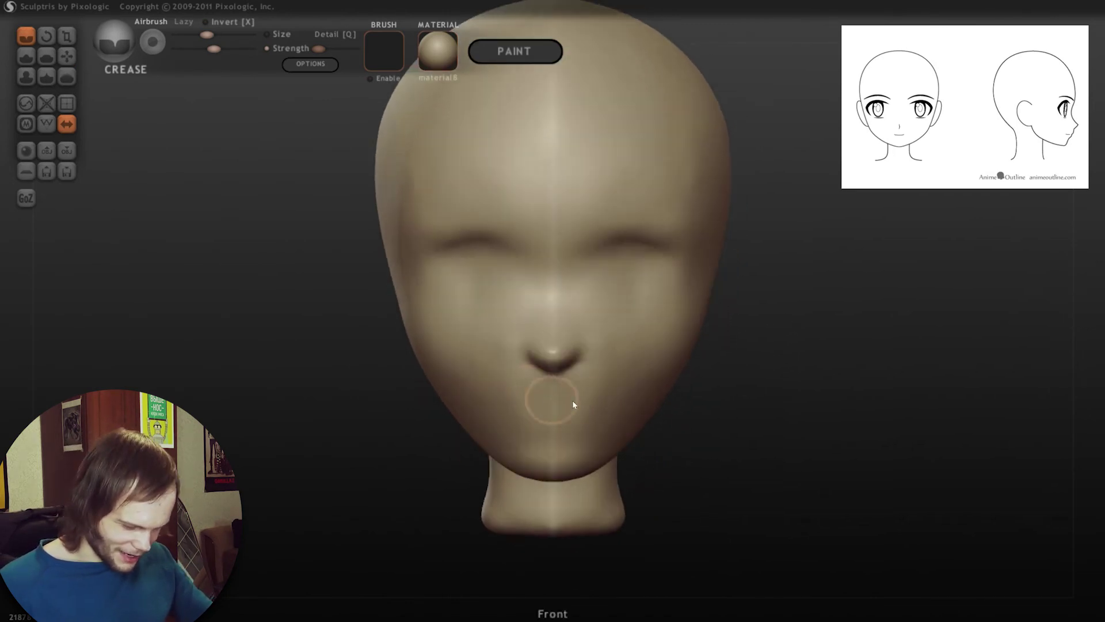
scroll(723, 448, "up", 3)
left_click_drag(770, 446, 758, 384, "alt")
key("w")
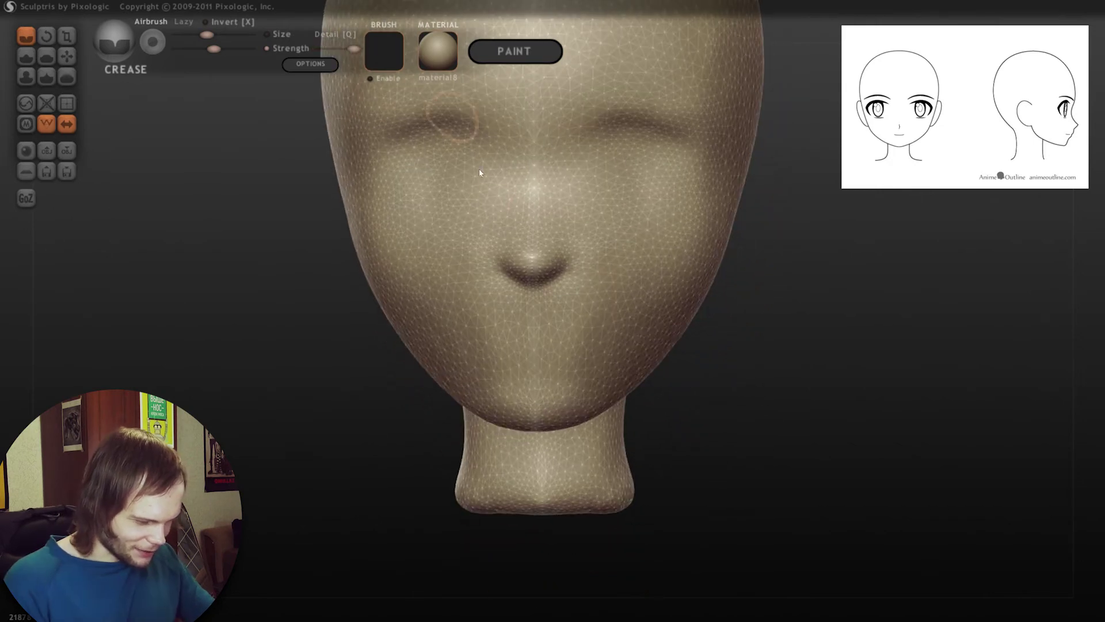
mouse_move(526, 347)
left_mouse_down()
mouse_move(579, 346)
mouse_move(638, 368)
left_mouse_up()
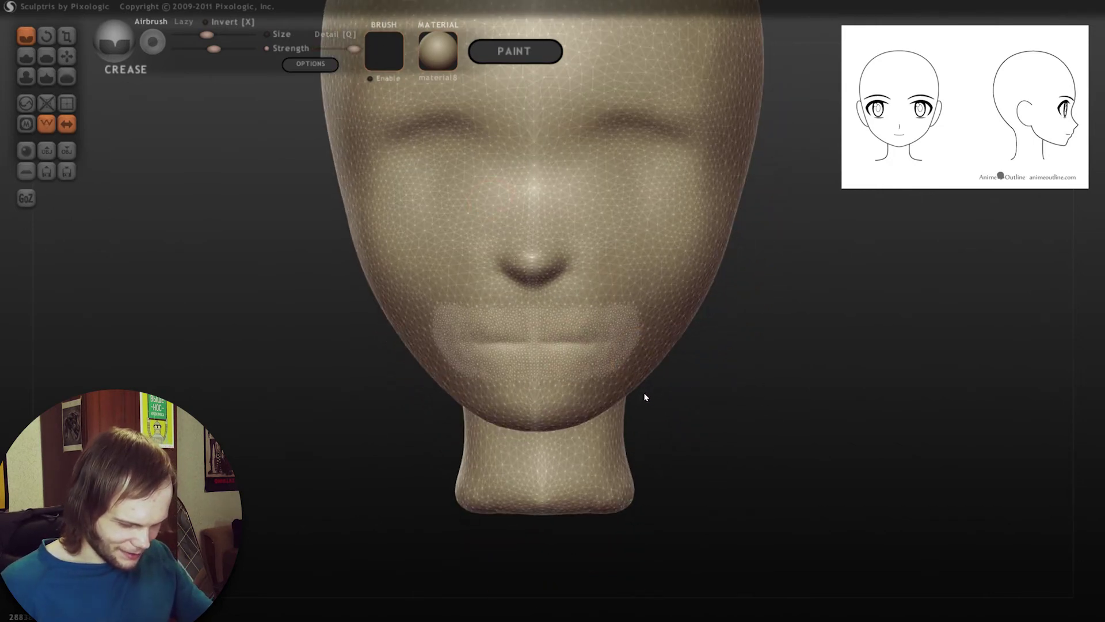
key("ctrl+z")
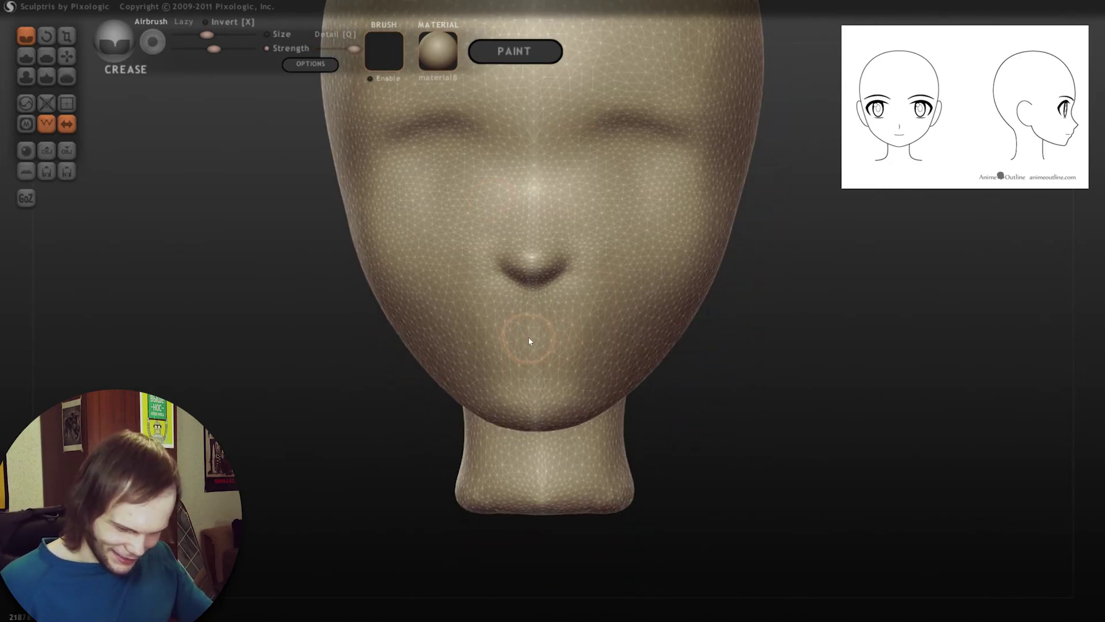
- Push the chin upward and the nose slightly inward in the side profile with a larger Grab brush
scroll(530, 337, "down", 6)
middle_click_drag(530, 338, 793, 400, "shift")
scroll(860, 384, "up", 1)
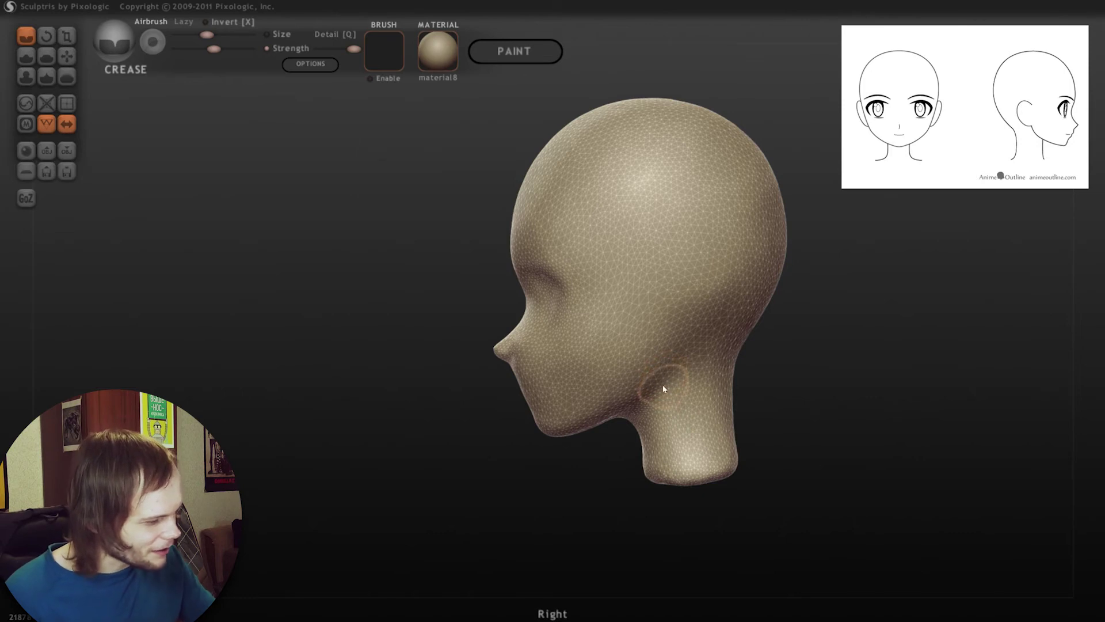
left_click(67, 56)
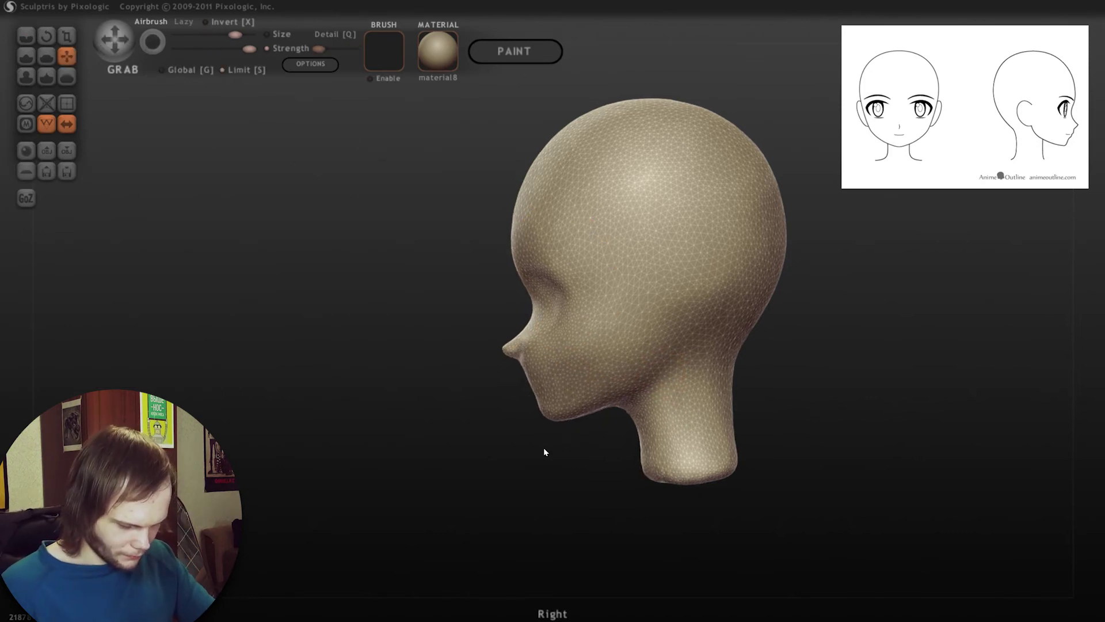
middle_click_drag(518, 244, 724, 373)
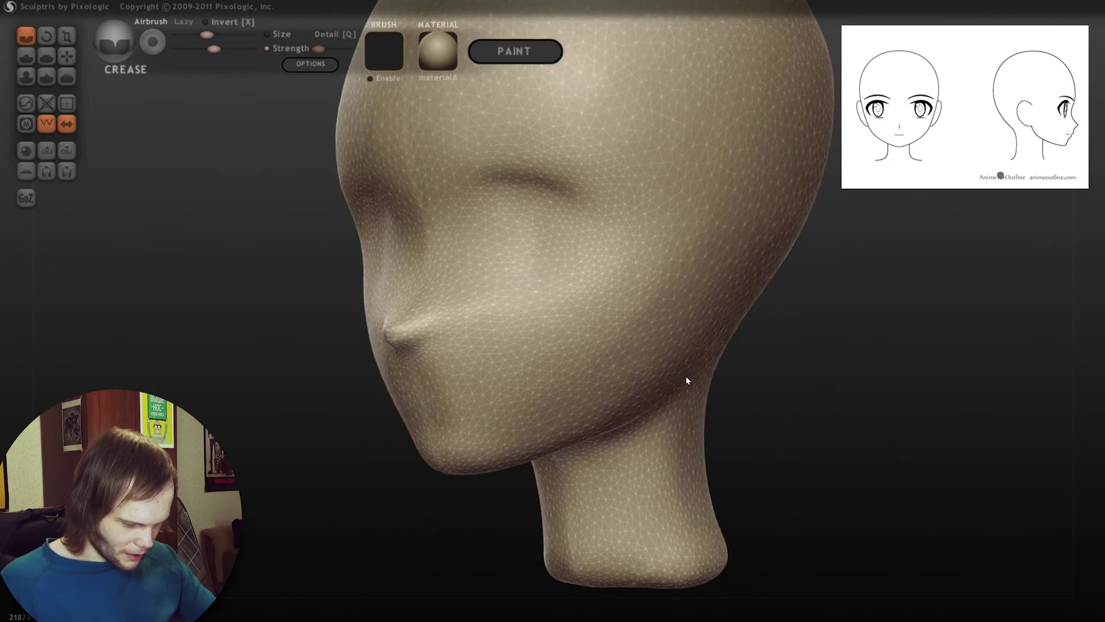
- Carve a short horizontal mouth line below the nose with the Crease brush and shape the lips around it
right_click_drag(687, 380, 819, 382)
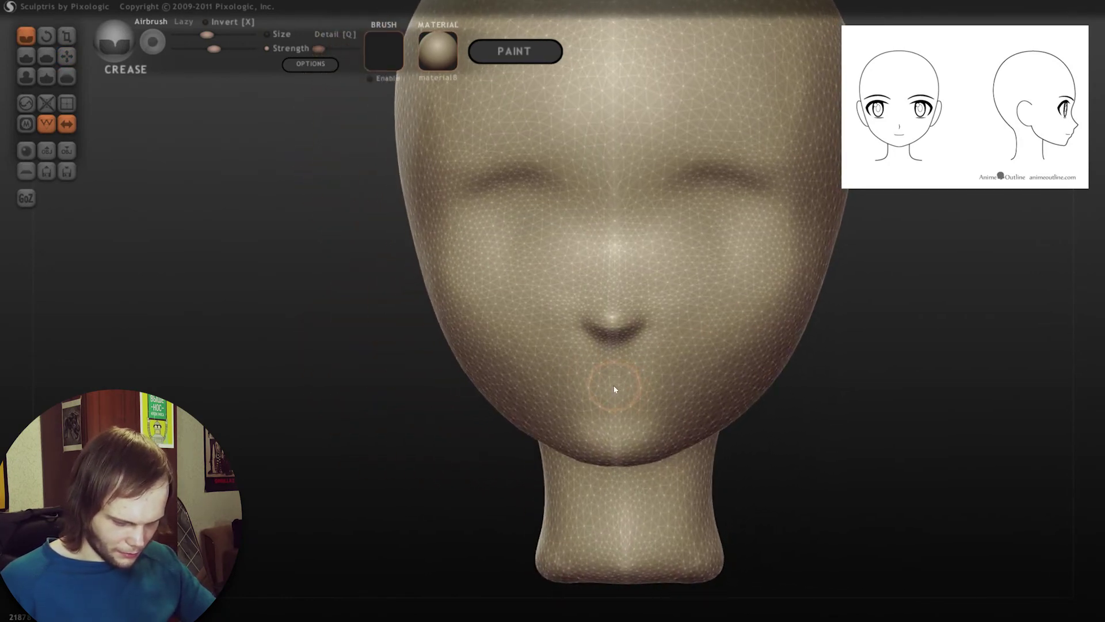
left_click_drag(596, 378, 634, 377)
left_click_drag(615, 382, 668, 381)
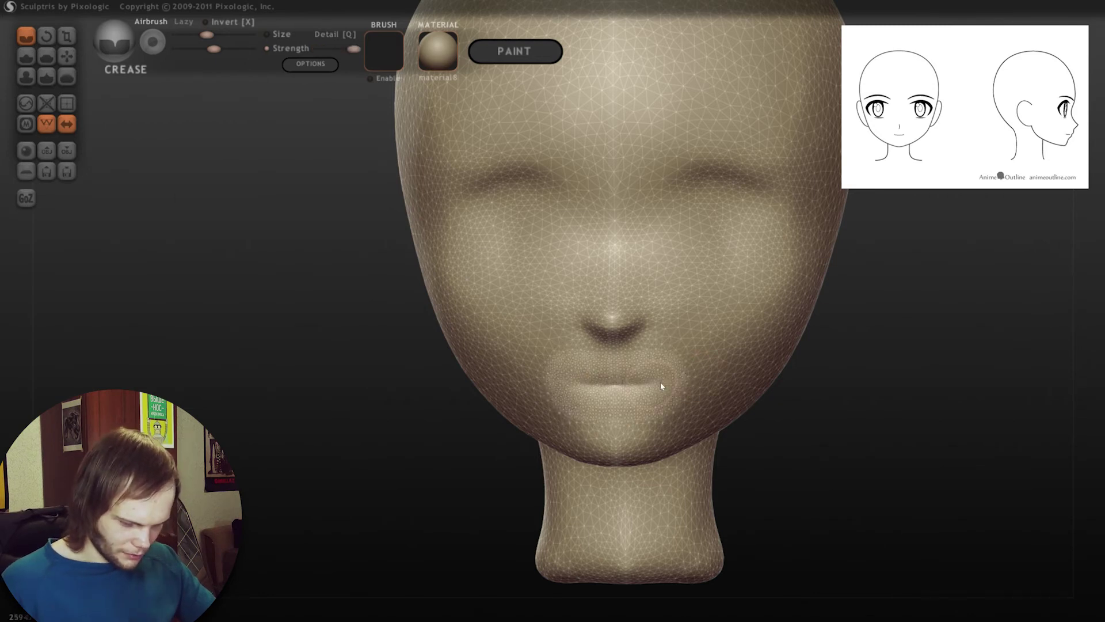
left_click_drag(614, 383, 675, 381)
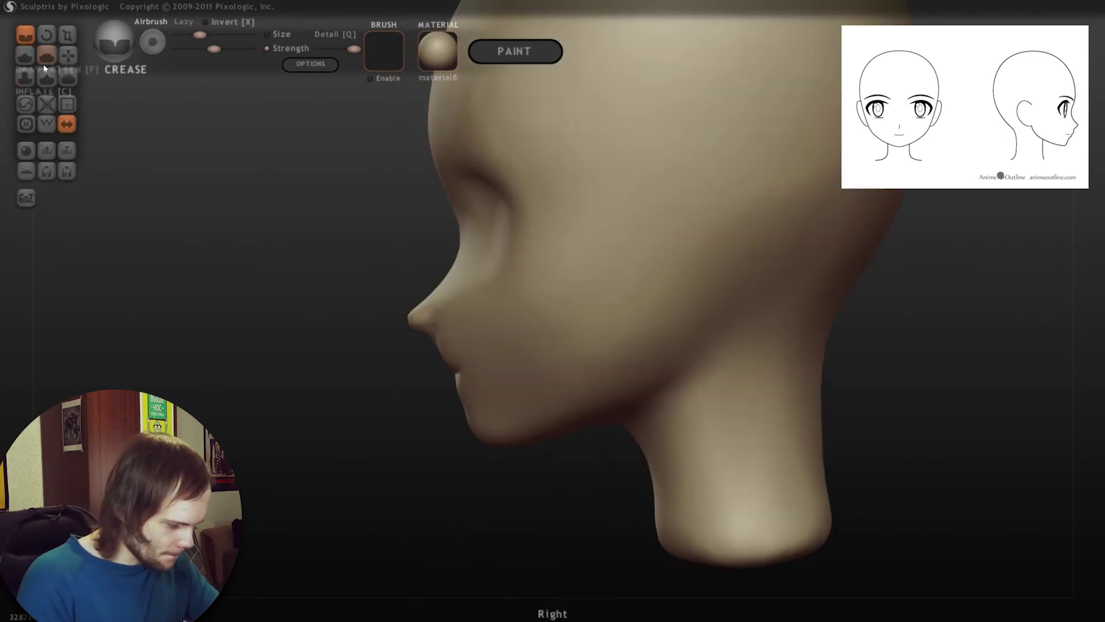
left_click(26, 56)
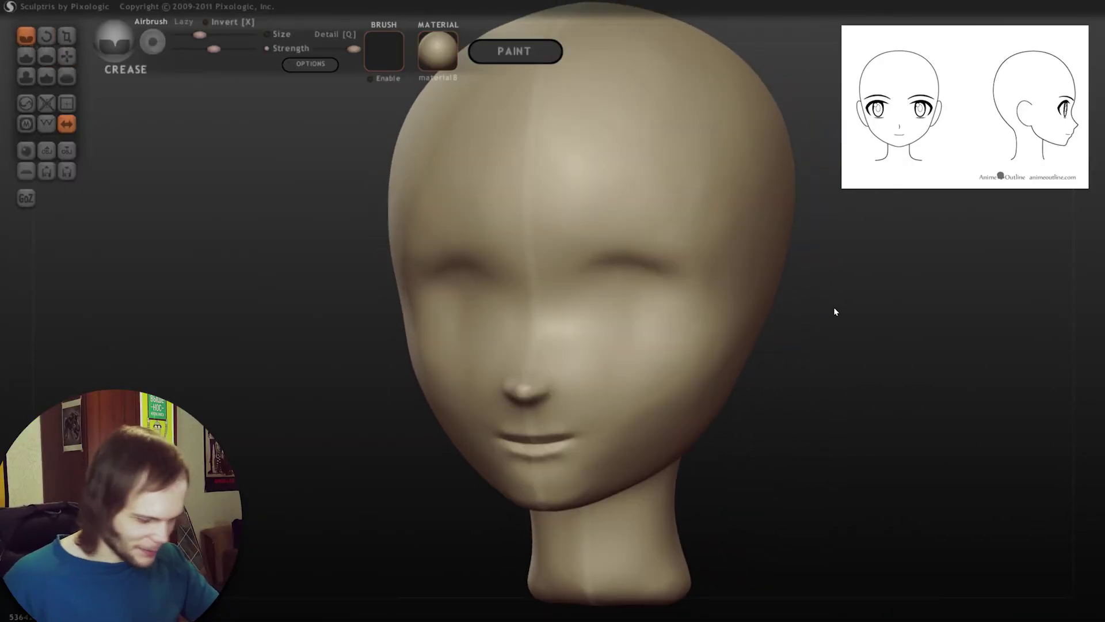
- Sculpt the eyebrows, eyelid lines and iris outlines on both eyes with the Crease and Draw brushes
mouse_move(846, 331)
left_mouse_down()
mouse_move(873, 328)
mouse_move(840, 321)
left_mouse_up()
key("]")
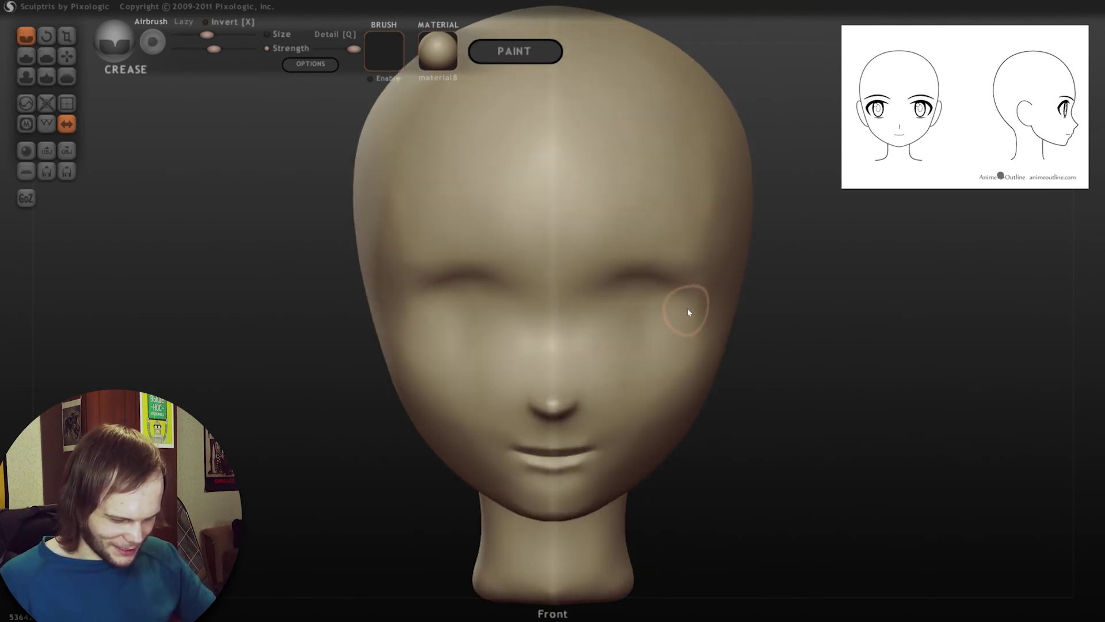
left_click_drag(685, 304, 638, 288)
mouse_move(691, 318)
left_mouse_down()
mouse_move(691, 304)
mouse_move(654, 287)
mouse_move(622, 289)
mouse_move(618, 310)
mouse_move(693, 311)
mouse_move(695, 334)
mouse_move(679, 345)
mouse_move(698, 323)
left_mouse_up()
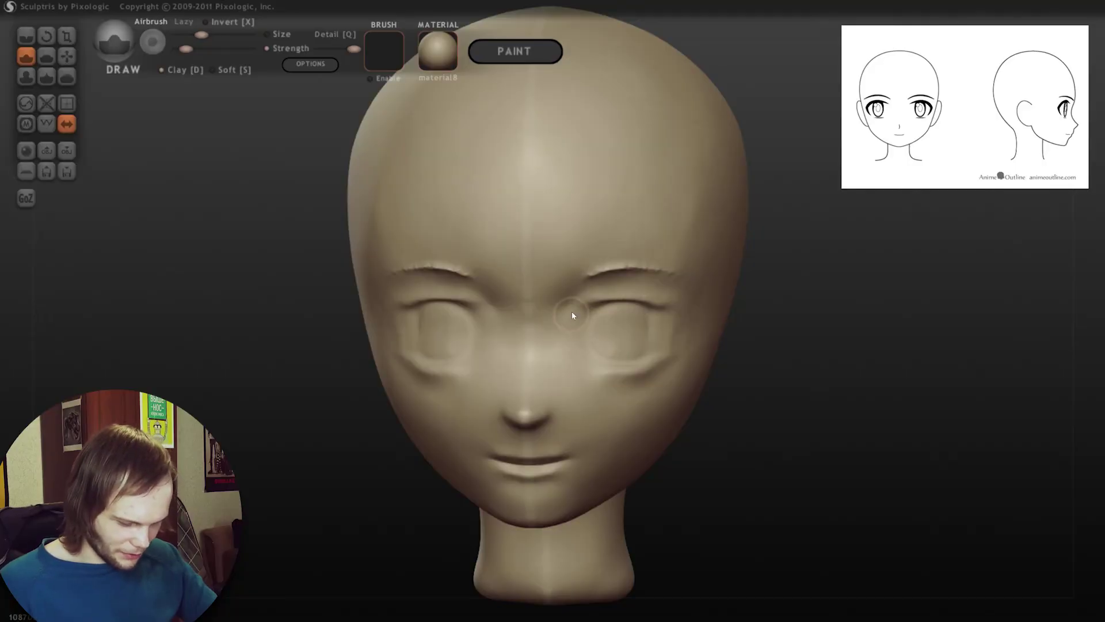
right_click_drag(565, 310, 666, 310)
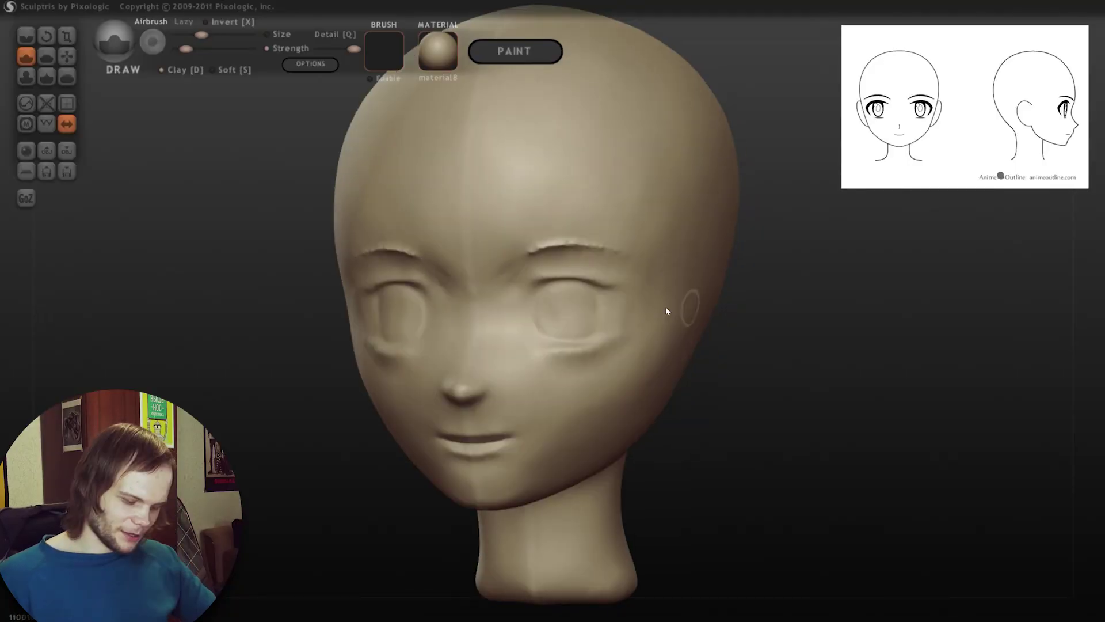
- Carve rounded eyelid contours around both eyes with the Crease brush
key("c")
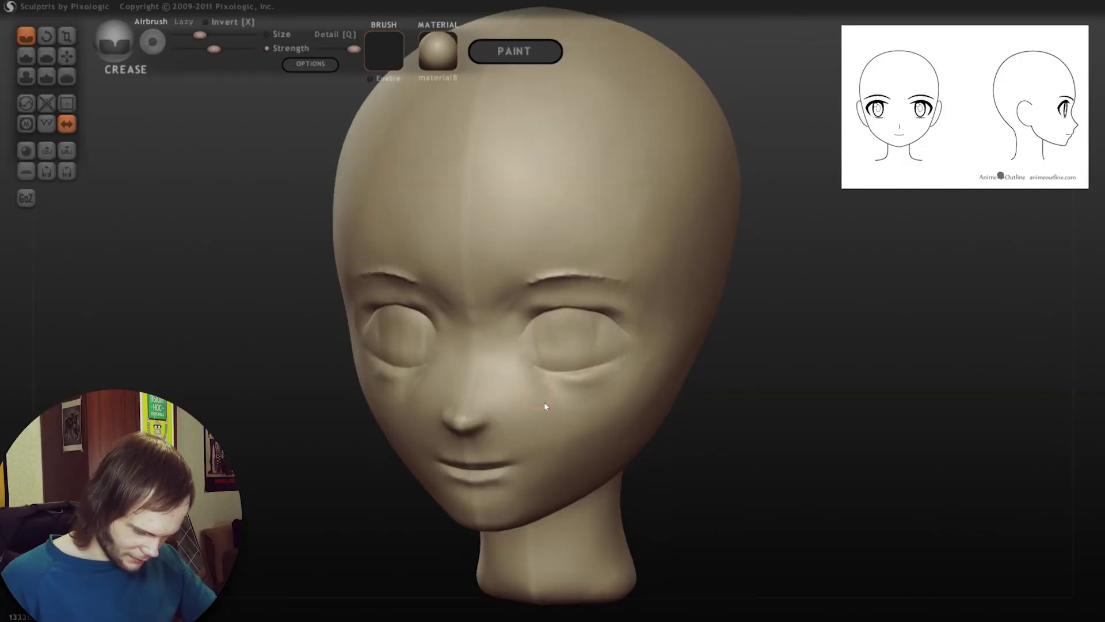
key("4")
left_click_drag(725, 415, 599, 427)
left_click_drag(675, 409, 823, 385, "alt")
mouse_move(823, 384)
left_mouse_down()
mouse_move(785, 384)
mouse_move(799, 391)
left_mouse_up()
- Adjust the outer and inner corners of both eyes with the Grab brush
left_click(66, 56)
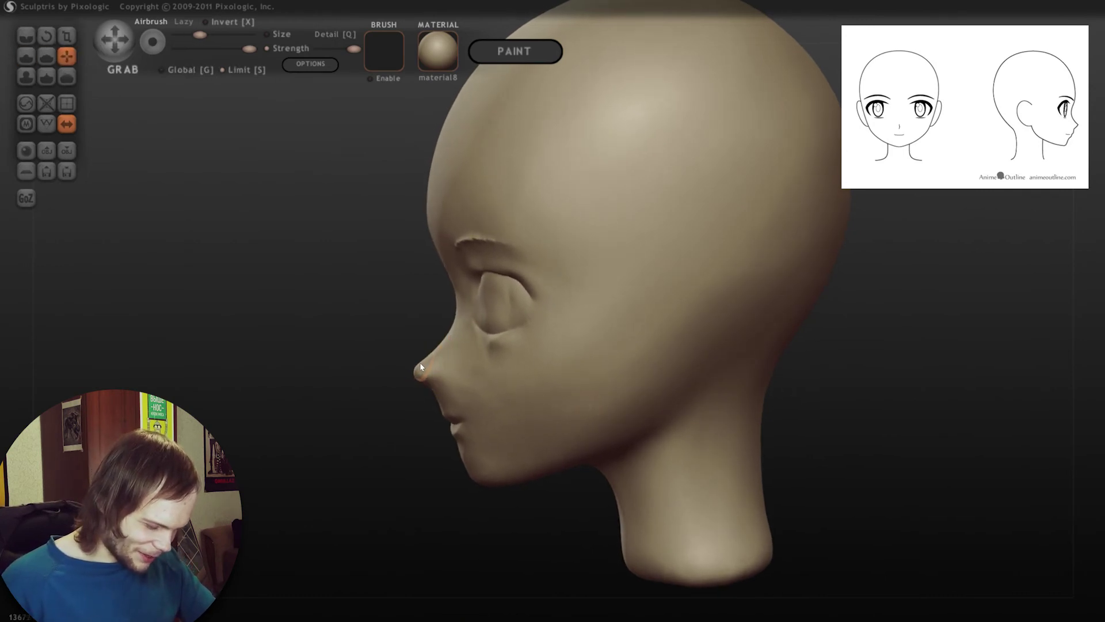
mouse_move(427, 368)
right_mouse_down()
mouse_move(472, 436)
mouse_move(570, 429)
right_mouse_up()
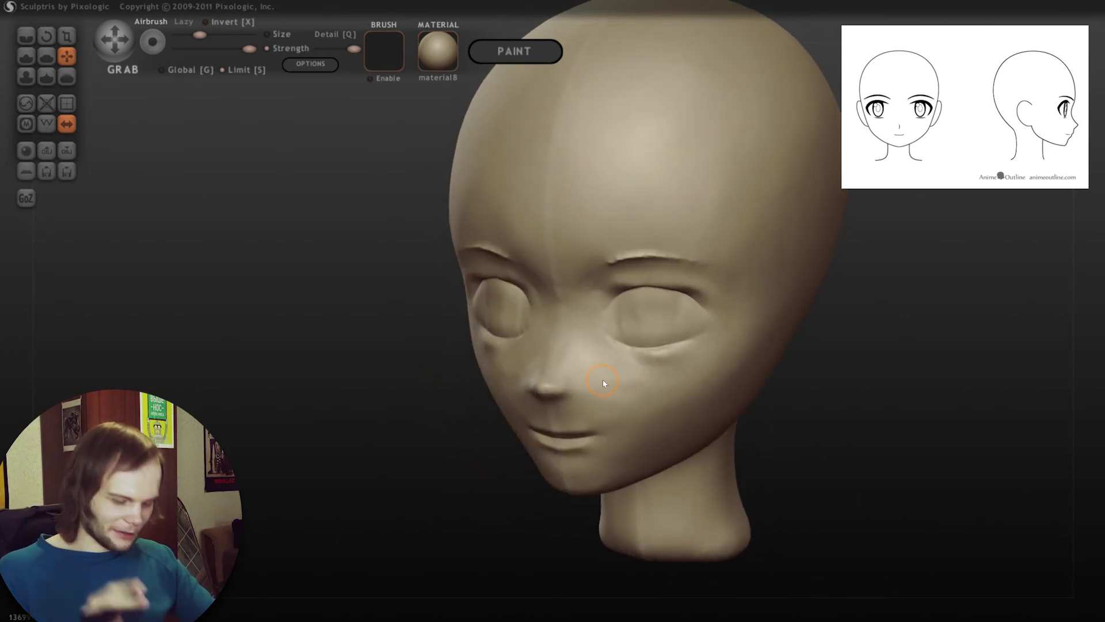
mouse_move(603, 379)
right_mouse_down()
mouse_move(862, 372)
mouse_move(725, 382)
right_mouse_up()
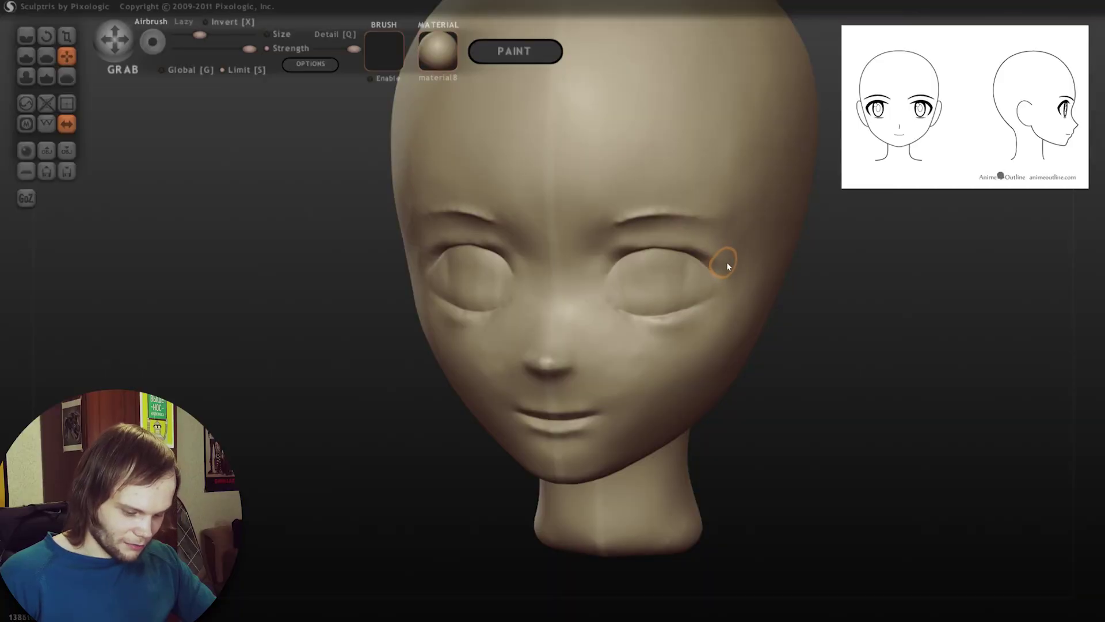
left_click_drag(727, 262, 721, 277)
left_click_drag(617, 249, 610, 254)
mouse_move(610, 254)
right_mouse_down()
mouse_move(541, 280)
mouse_move(610, 377)
mouse_move(609, 447)
right_mouse_up()
mouse_move(501, 416)
right_mouse_down()
mouse_move(793, 415)
mouse_move(687, 407)
mouse_move(784, 407)
mouse_move(790, 394)
mouse_move(772, 377)
mouse_move(706, 387)
mouse_move(784, 370)
mouse_move(822, 378)
mouse_move(766, 363)
right_mouse_up()
right_click_drag(527, 291, 741, 397)
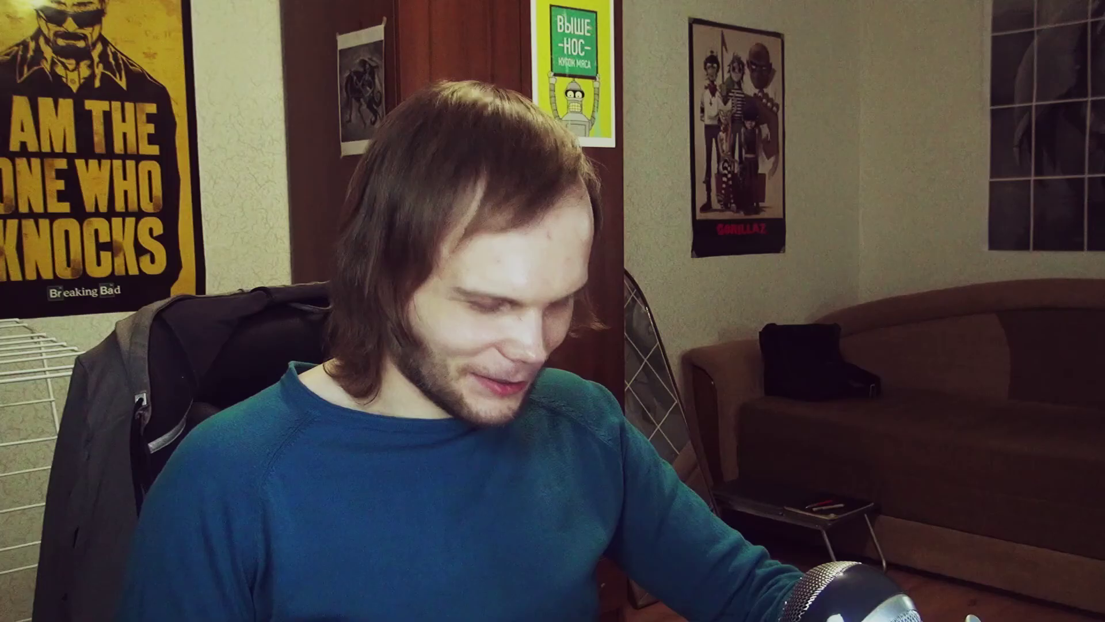
- Sculpt an ear on each side of the head, outlining it with the Crease brush and pulling it outward with the Grab brush
key("e")
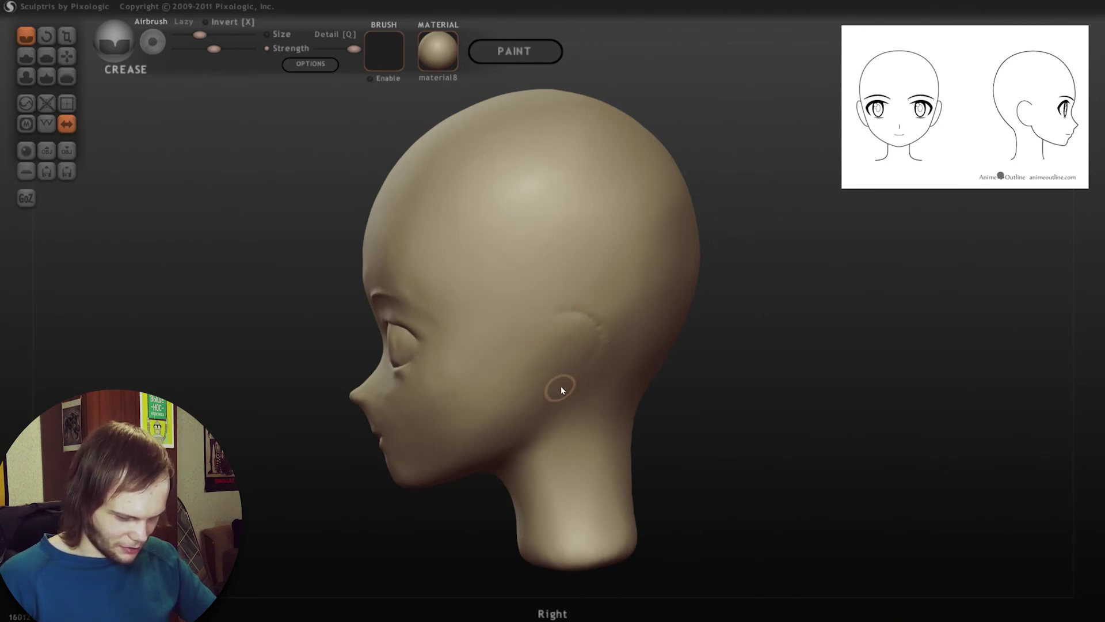
mouse_move(554, 317)
left_mouse_down()
mouse_move(594, 323)
mouse_move(532, 398)
left_mouse_up()
key("4")
left_click_drag(578, 352, 535, 392)
mouse_move(535, 391)
middle_mouse_down()
mouse_move(508, 370)
mouse_move(478, 369)
middle_mouse_up()
left_click_drag(478, 369, 482, 302)
key("6")
middle_click_drag(482, 302, 686, 411)
right_click_drag(686, 415, 794, 329, "shift")
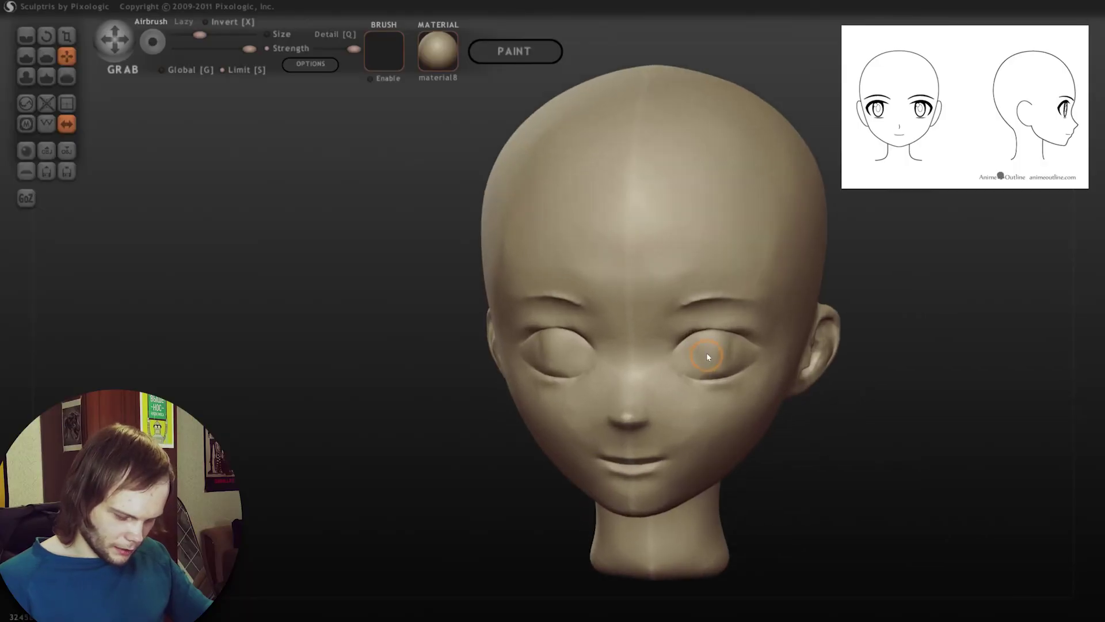
- Try reshaping the eye surface with a smaller Grab brush and undo the change
key("bracketleft")
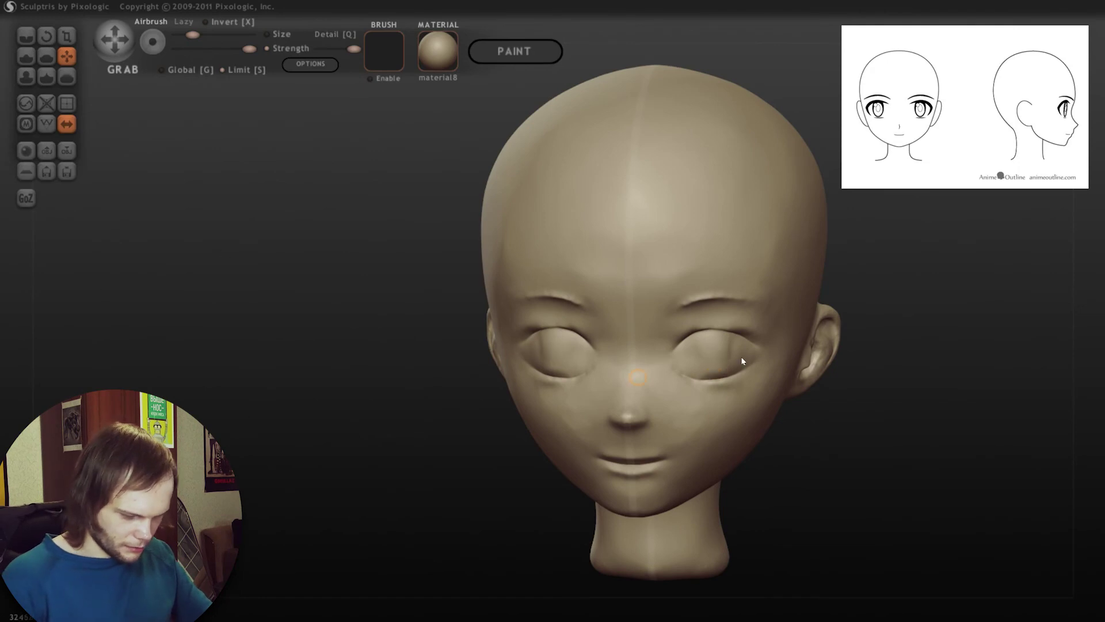
left_click_drag(715, 350, 714, 366)
left_click(26, 55)
key("ctrl+z")
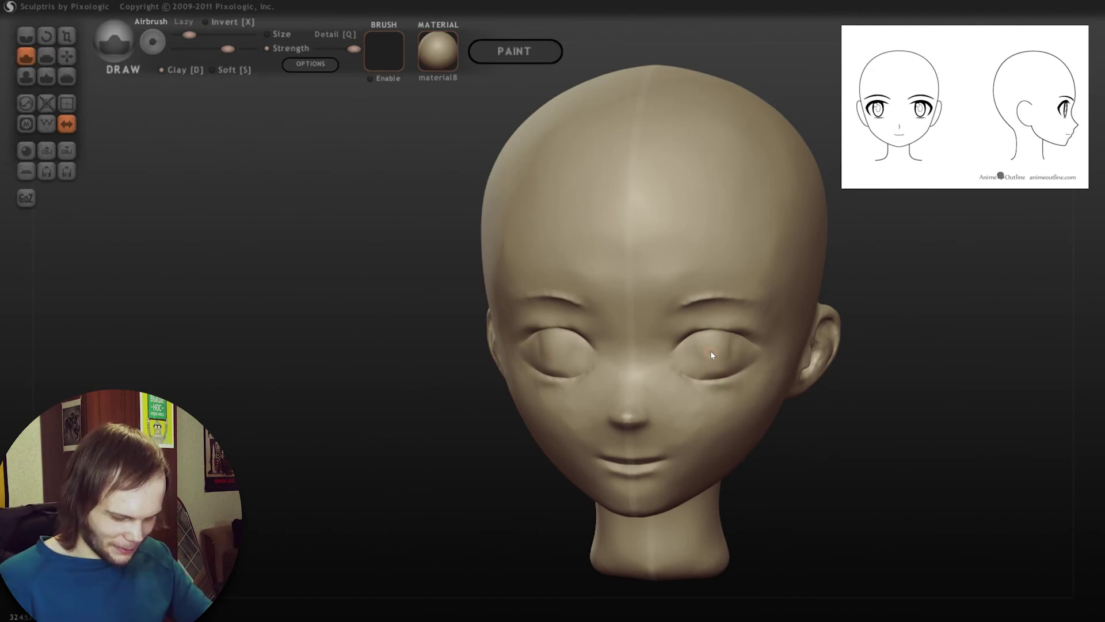
- Sculpt oval pupils in the centre of both eyes with the Draw brush and carve round iris outlines around them with the Crease brush
left_click_drag(708, 351, 710, 362)
scroll(893, 415, "up", 3)
left_click_drag(924, 502, 768, 454, "alt")
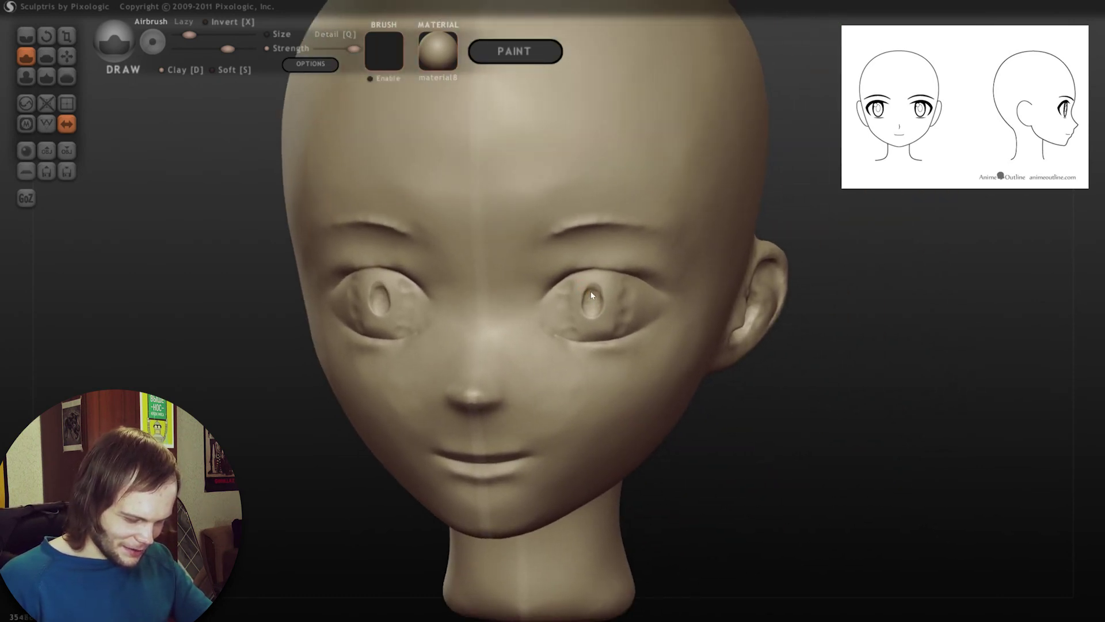
left_click_drag(589, 295, 593, 308)
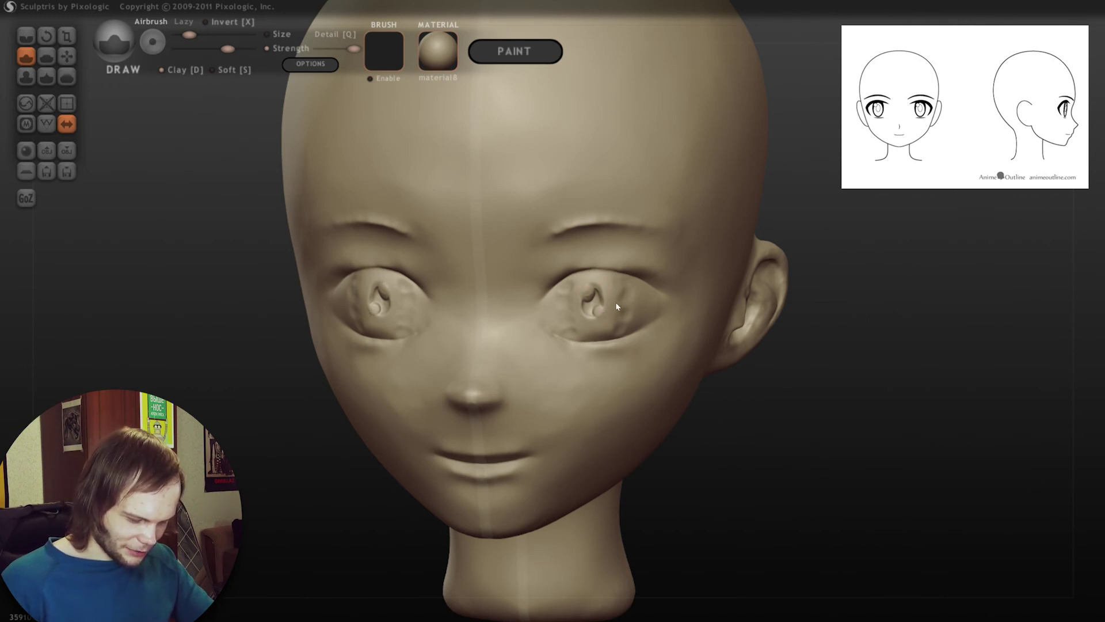
mouse_move(766, 432)
left_mouse_down()
mouse_move(720, 411)
mouse_move(746, 425)
left_mouse_up()
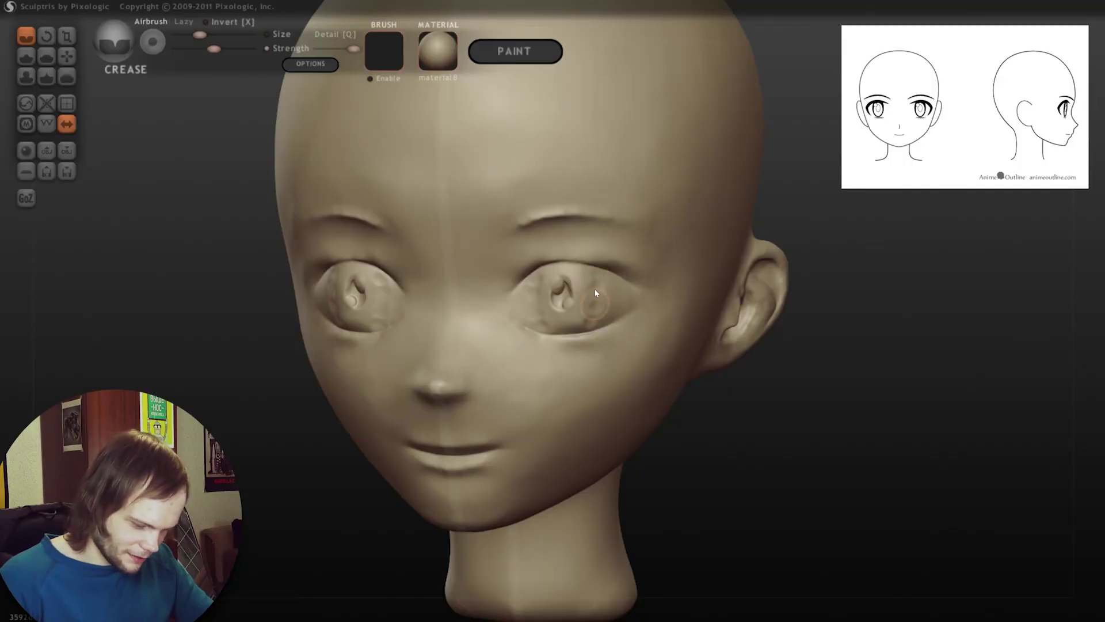
mouse_move(588, 333)
left_mouse_down()
mouse_move(601, 298)
mouse_move(563, 302)
left_mouse_up()
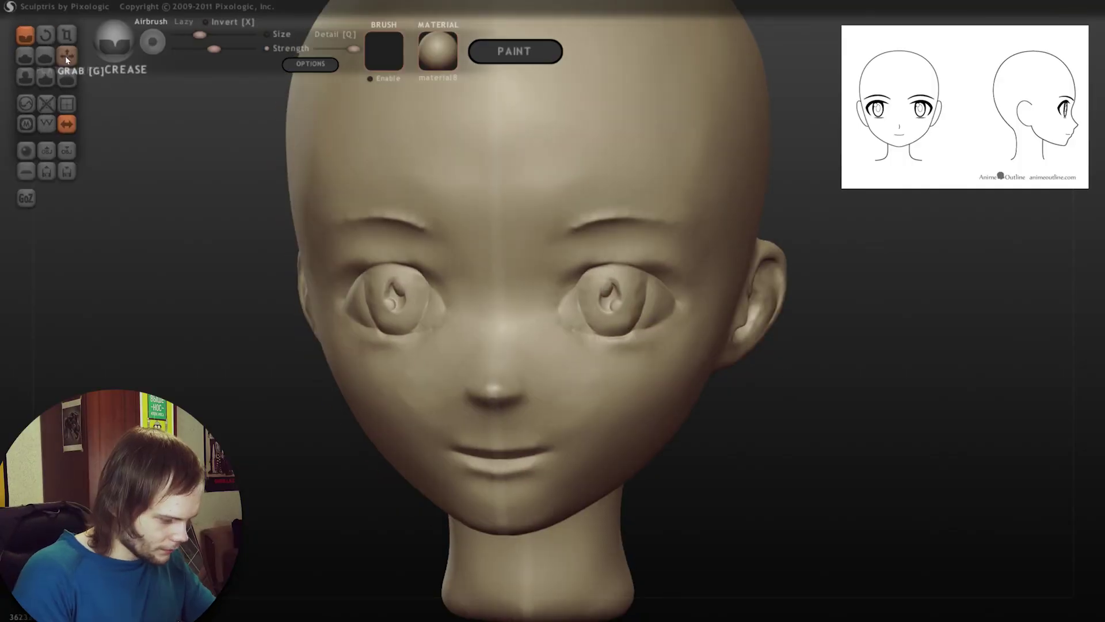
- Carve the upper eyelid lines of both eyes with the Crease brush, extending them past the outer corners
left_click(67, 56)
scroll(691, 288, "down", 5)
left_click_drag(790, 300, 729, 389)
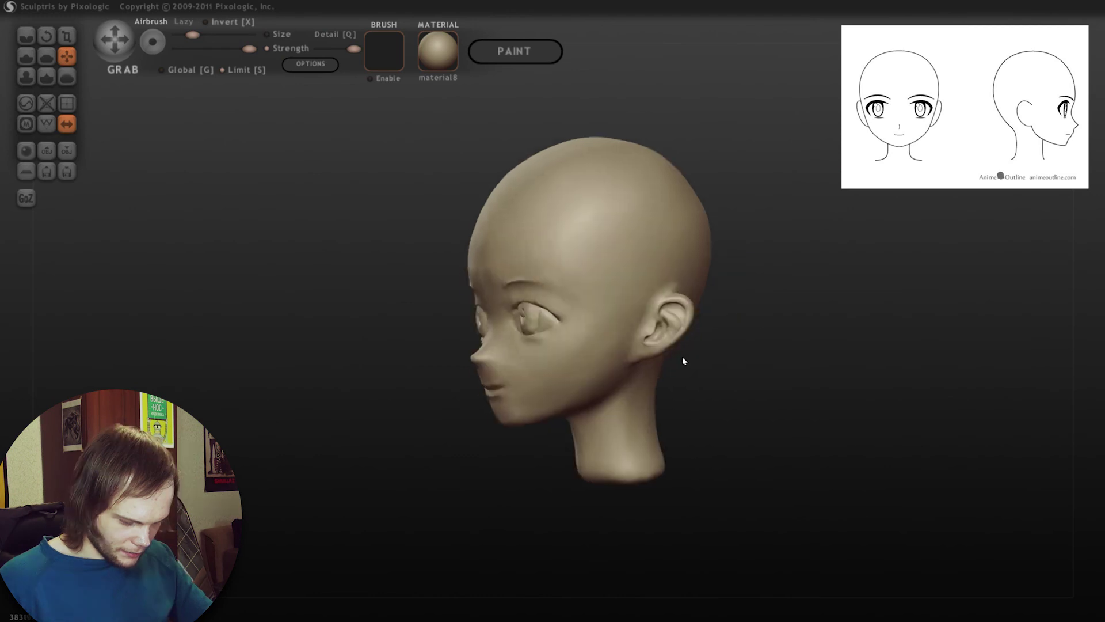
mouse_move(682, 357)
left_mouse_down()
mouse_move(649, 358)
mouse_move(845, 368)
left_mouse_up()
scroll(845, 367, "up", 5)
key("4")
key("1")
left_click_drag(751, 326, 823, 323)
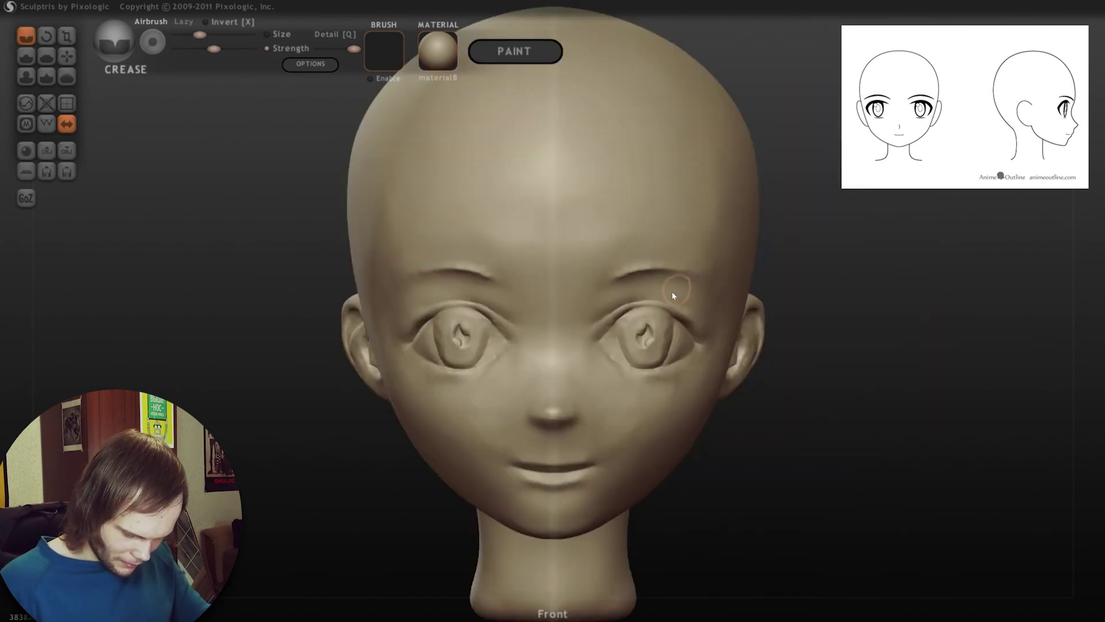
left_click_drag(672, 308, 597, 321)
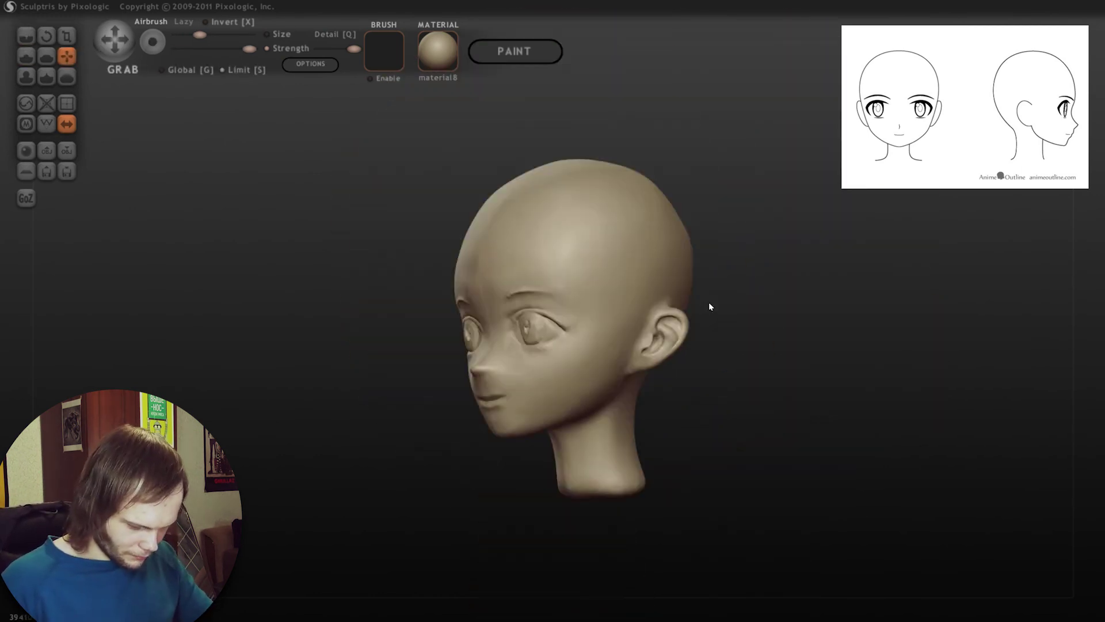
- Examine the material library and the brush texture set, leaving both without choosing anything
scroll(711, 306, "up", 3)
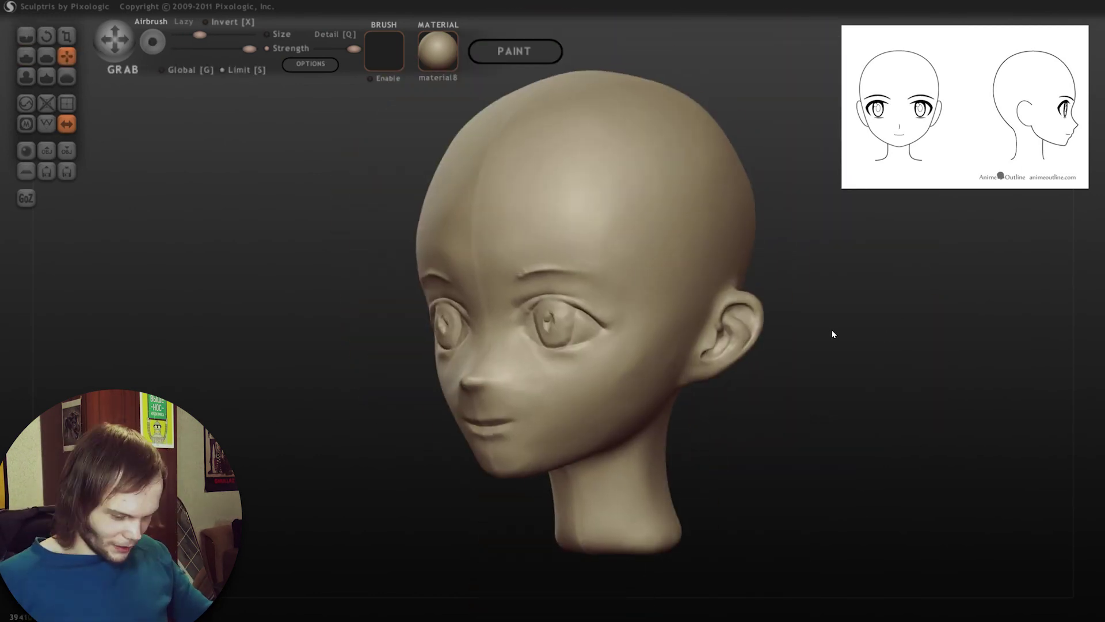
mouse_move(837, 332)
left_mouse_down()
mouse_move(996, 336)
mouse_move(795, 329)
mouse_move(789, 356)
mouse_move(836, 328)
left_mouse_up()
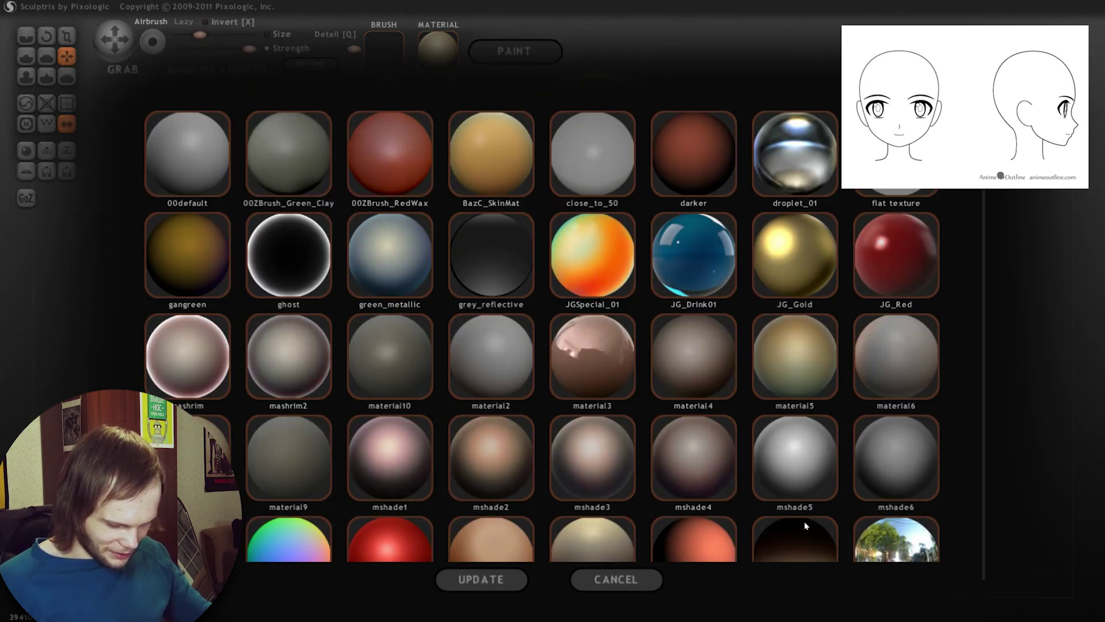
left_click(633, 580)
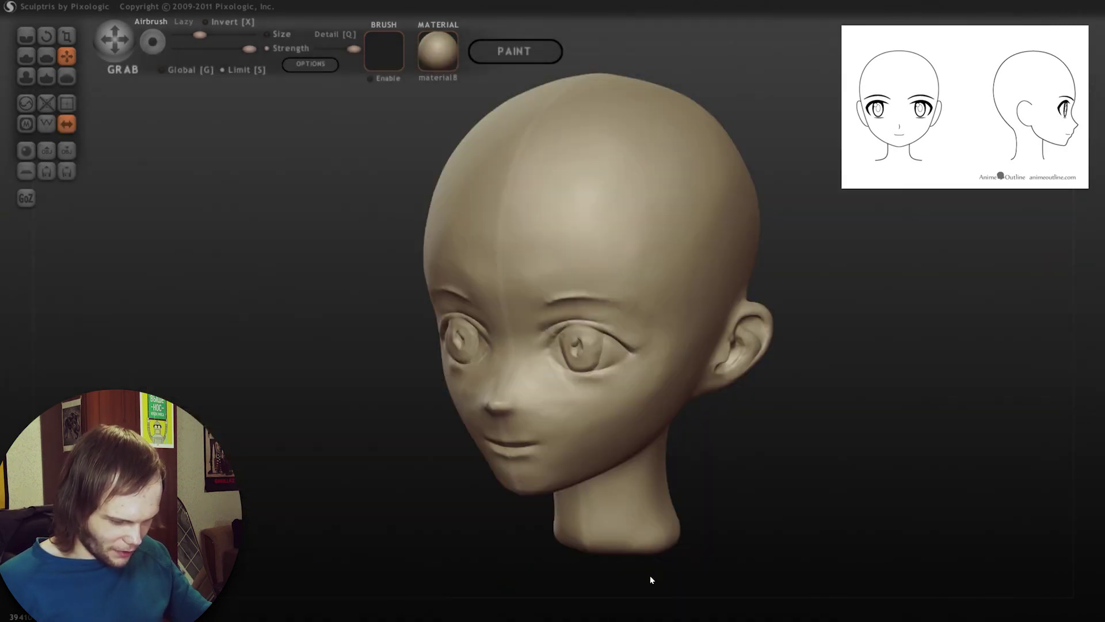
left_click_drag(837, 312, 816, 320)
left_click(384, 51)
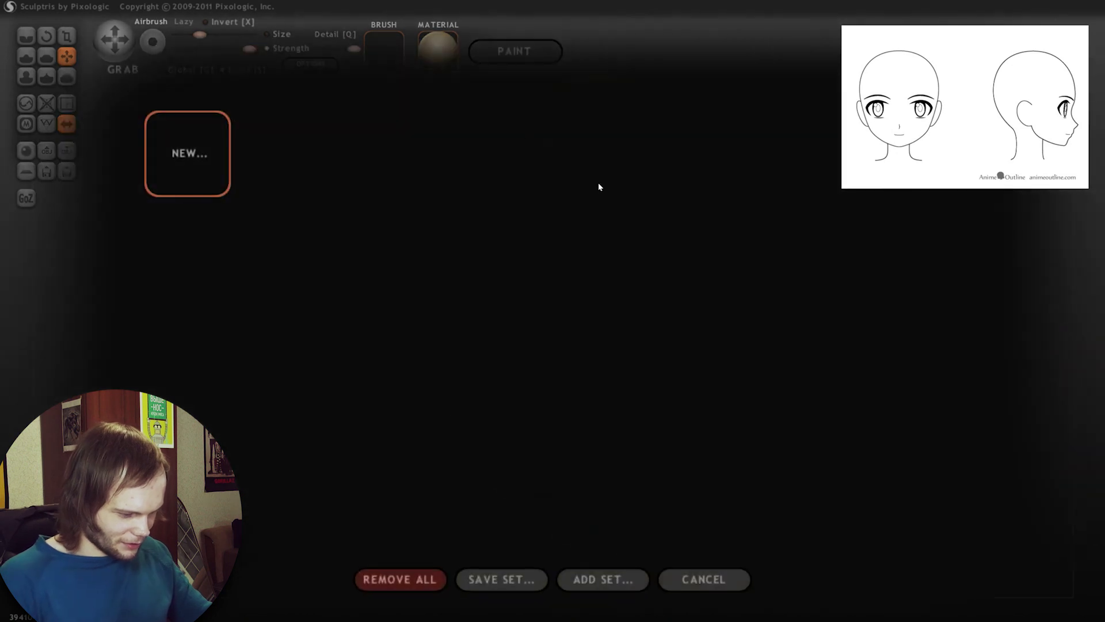
left_click(724, 577)
- Define the junction between the top of the ears and the head with the Crease brush
left_click_drag(829, 311, 725, 395)
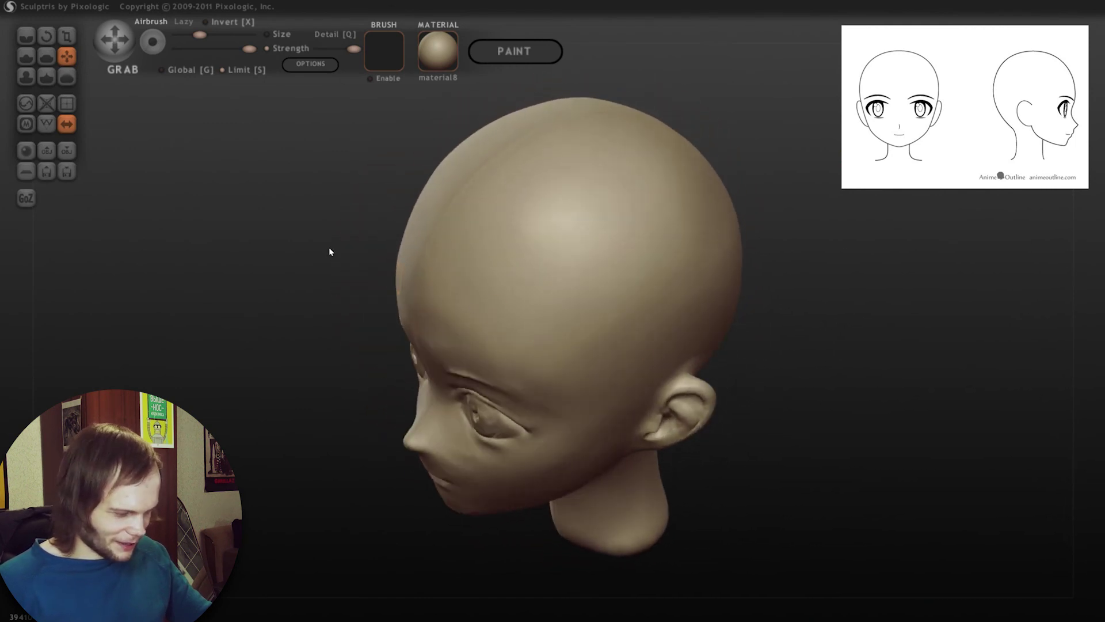
left_click(26, 36)
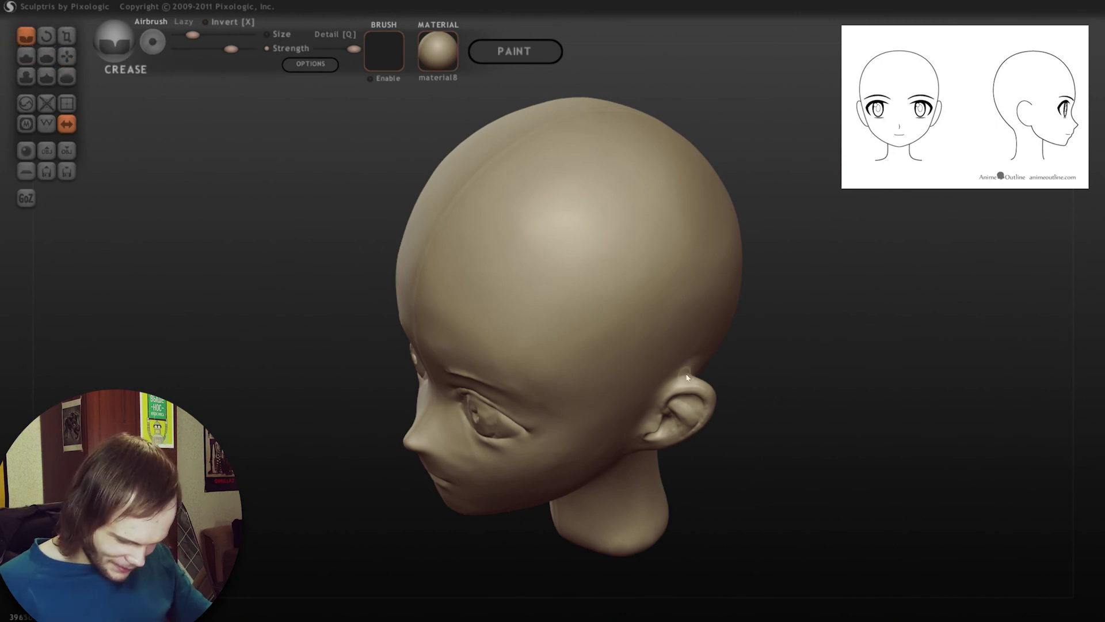
left_click_drag(696, 363, 772, 345)
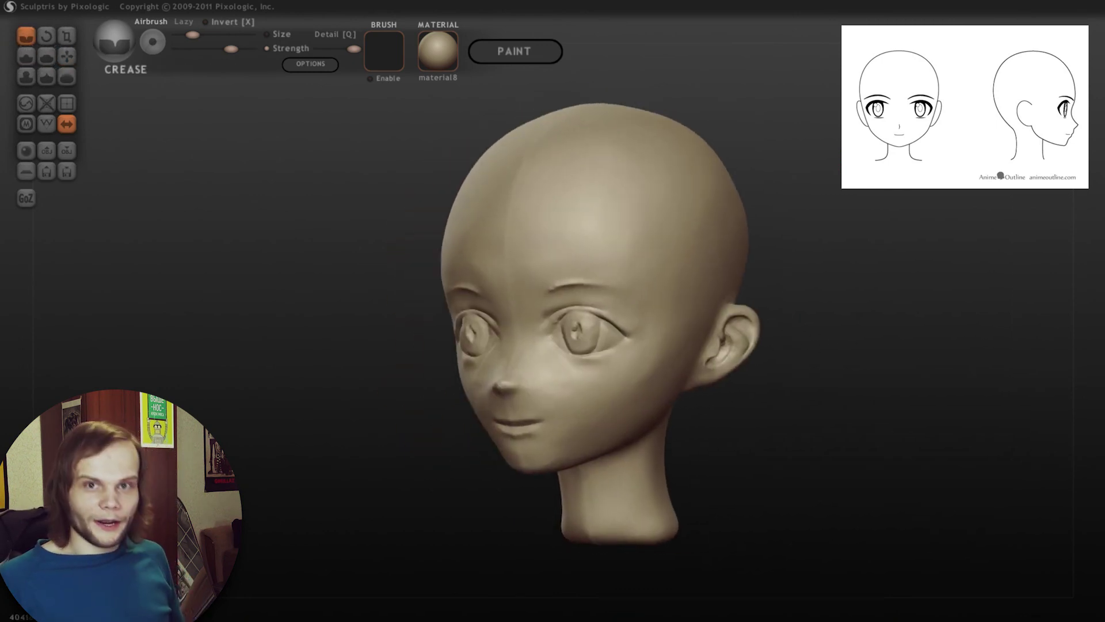